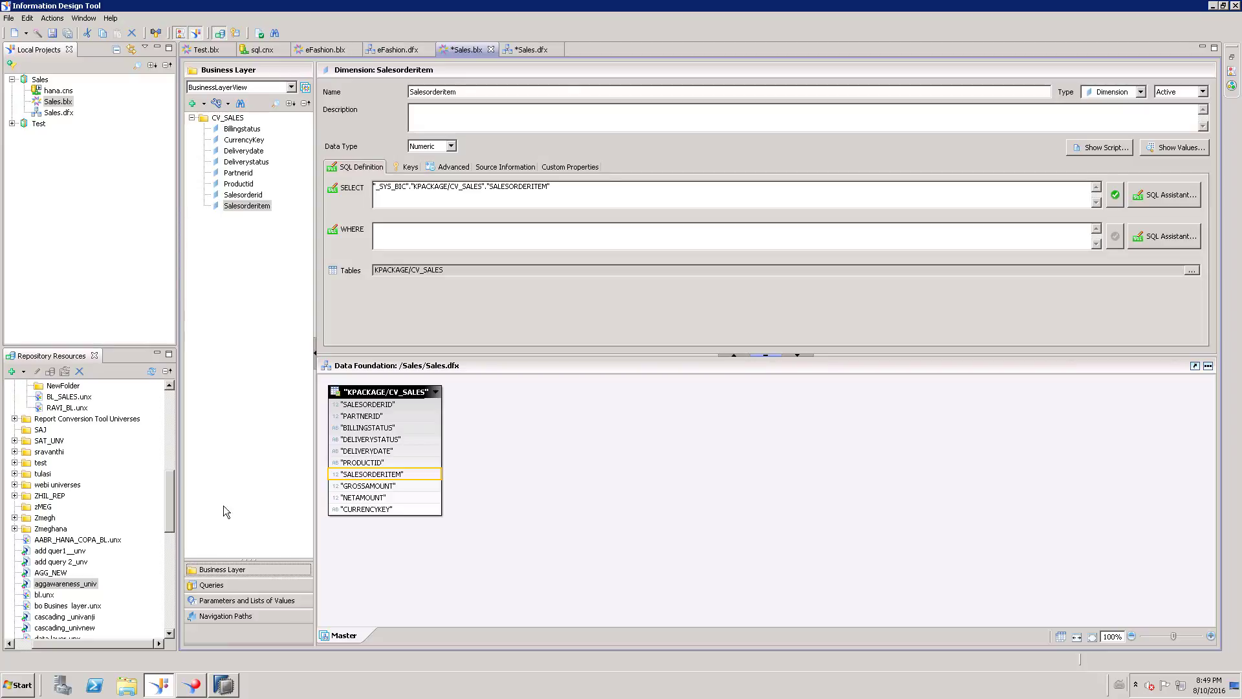
Create a list of values based on business layer objects, with Billingstatus from CV_SALES as its query's result object.
click(263, 602)
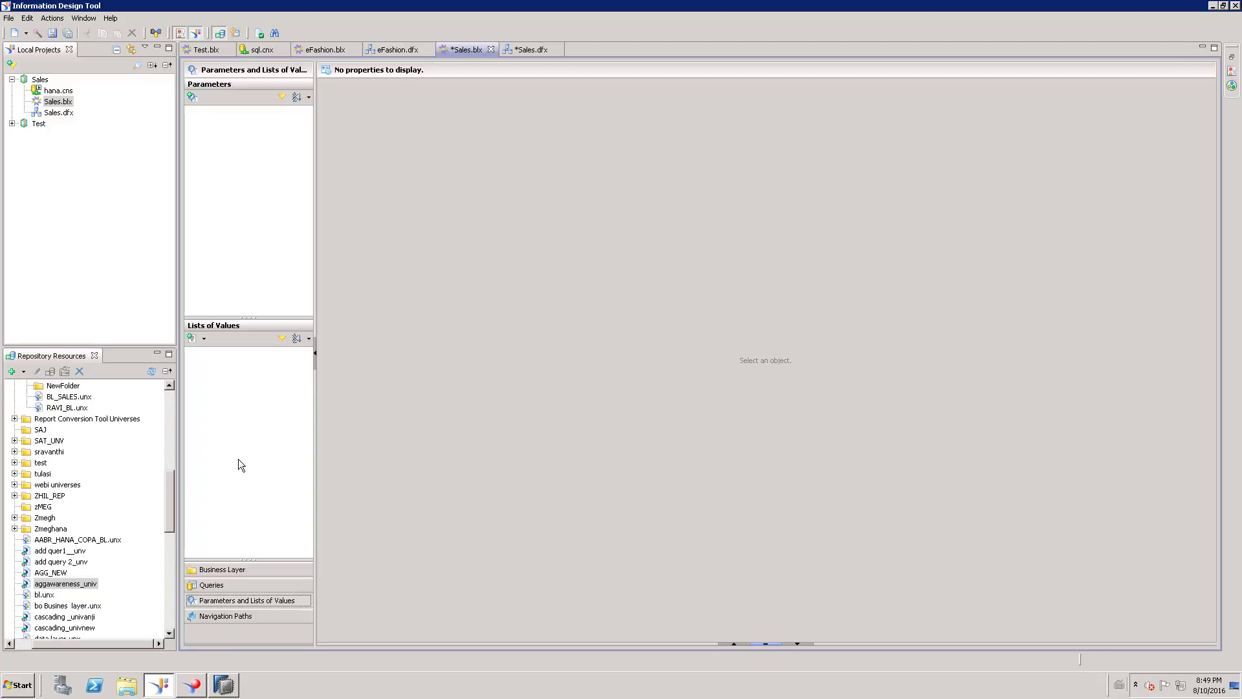
click(205, 339)
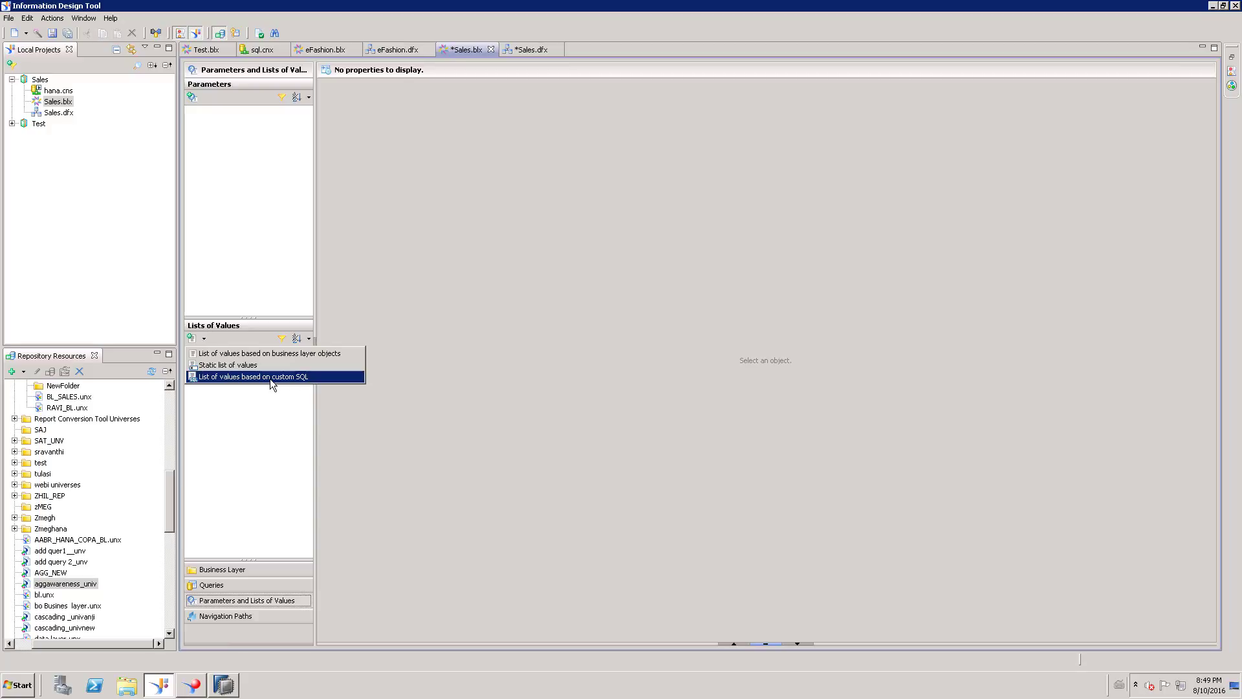
click(235, 359)
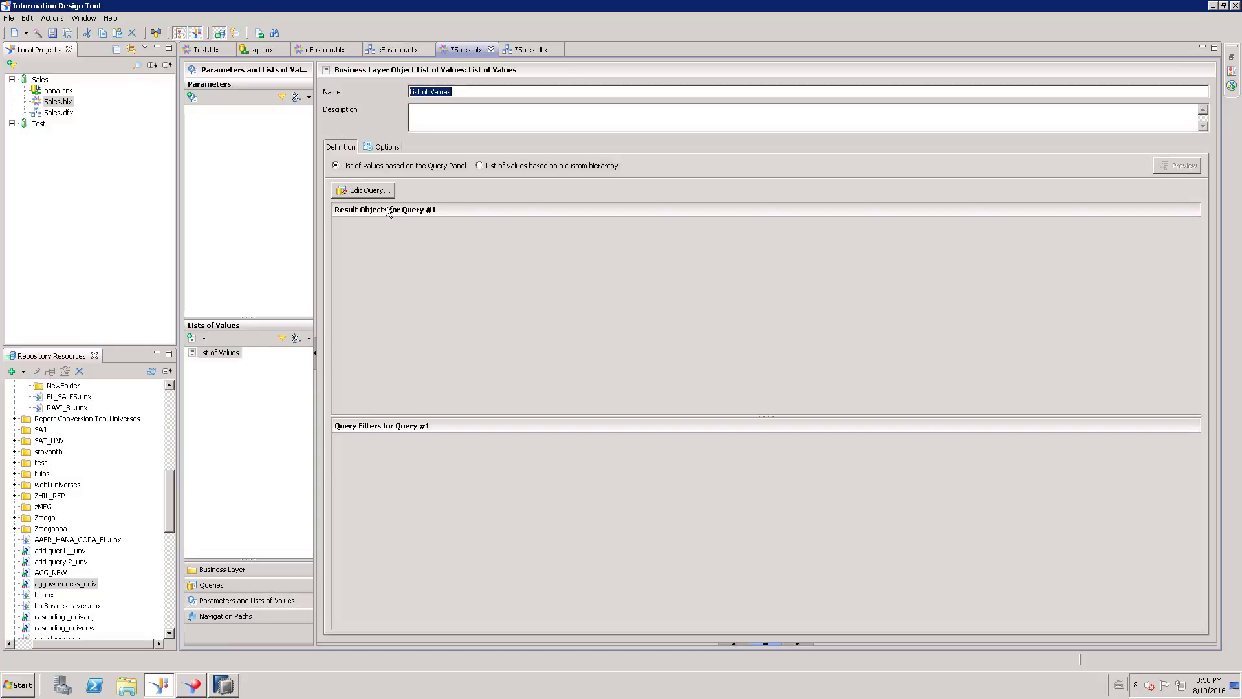
click(361, 191)
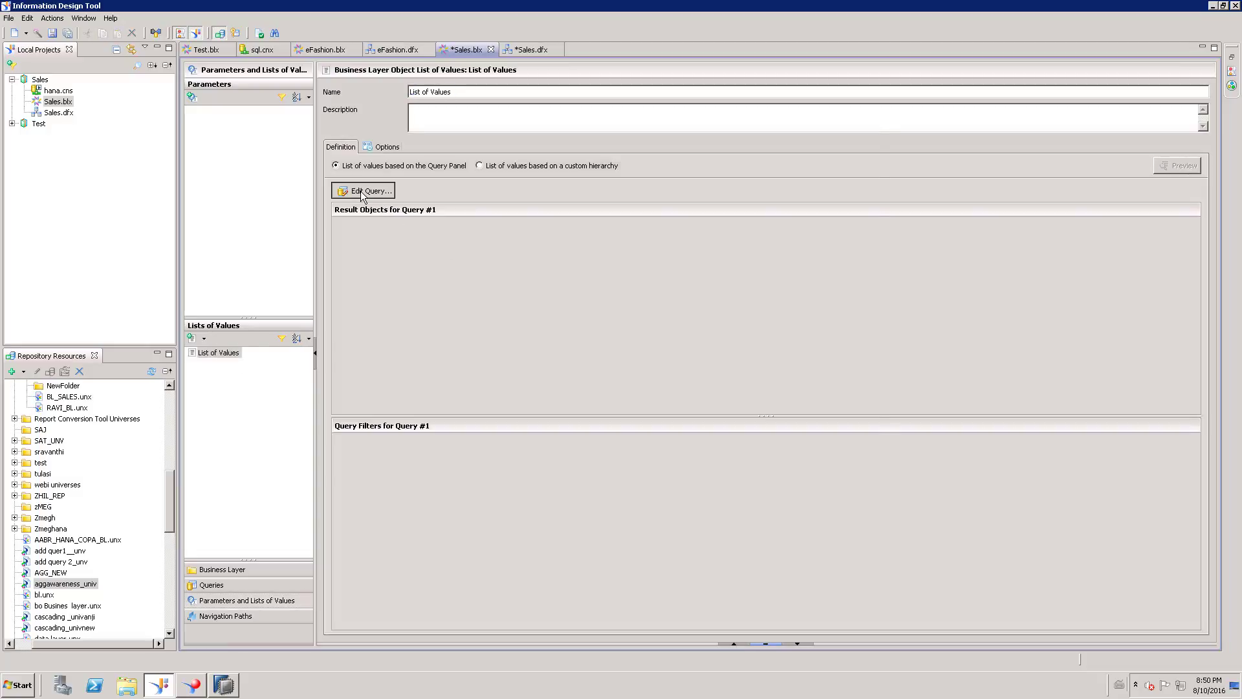
click(380, 211)
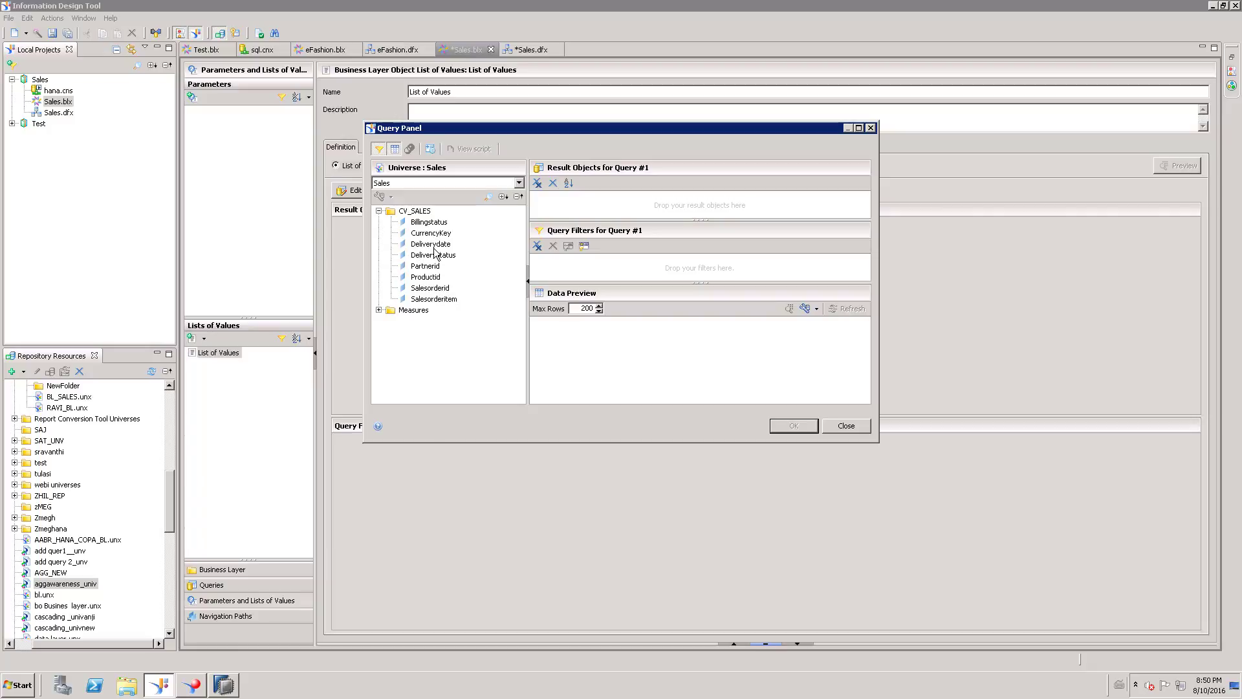
double_click(428, 222)
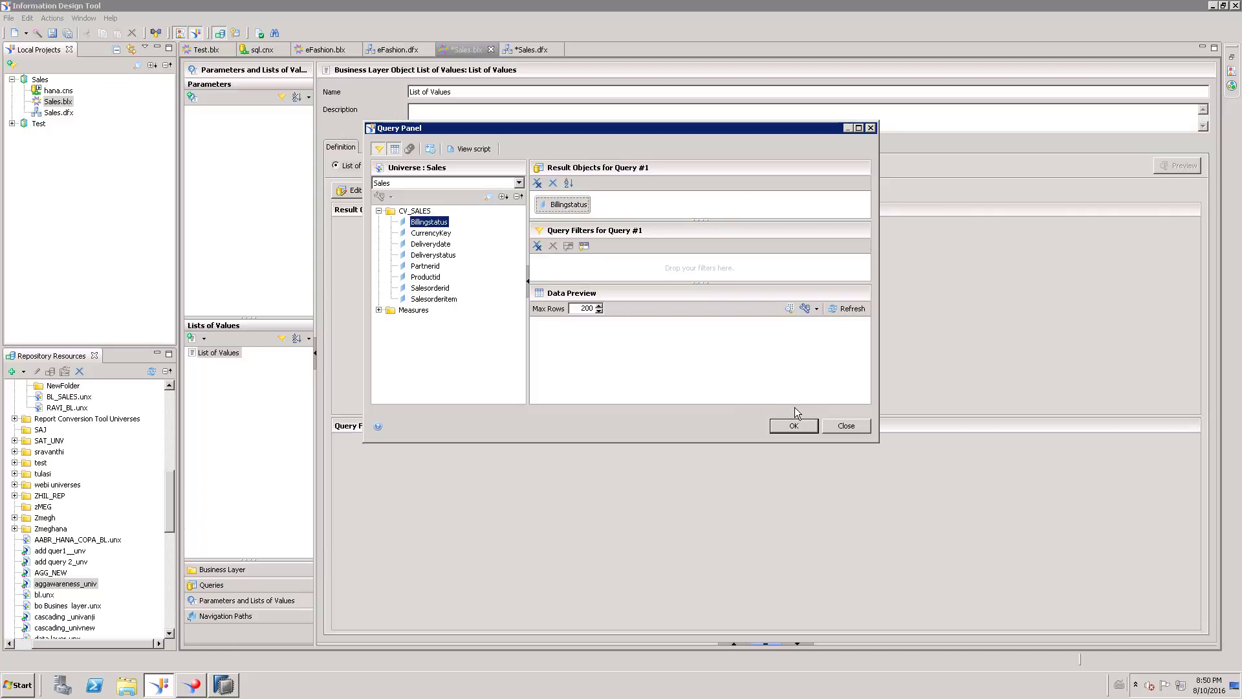
click(793, 426)
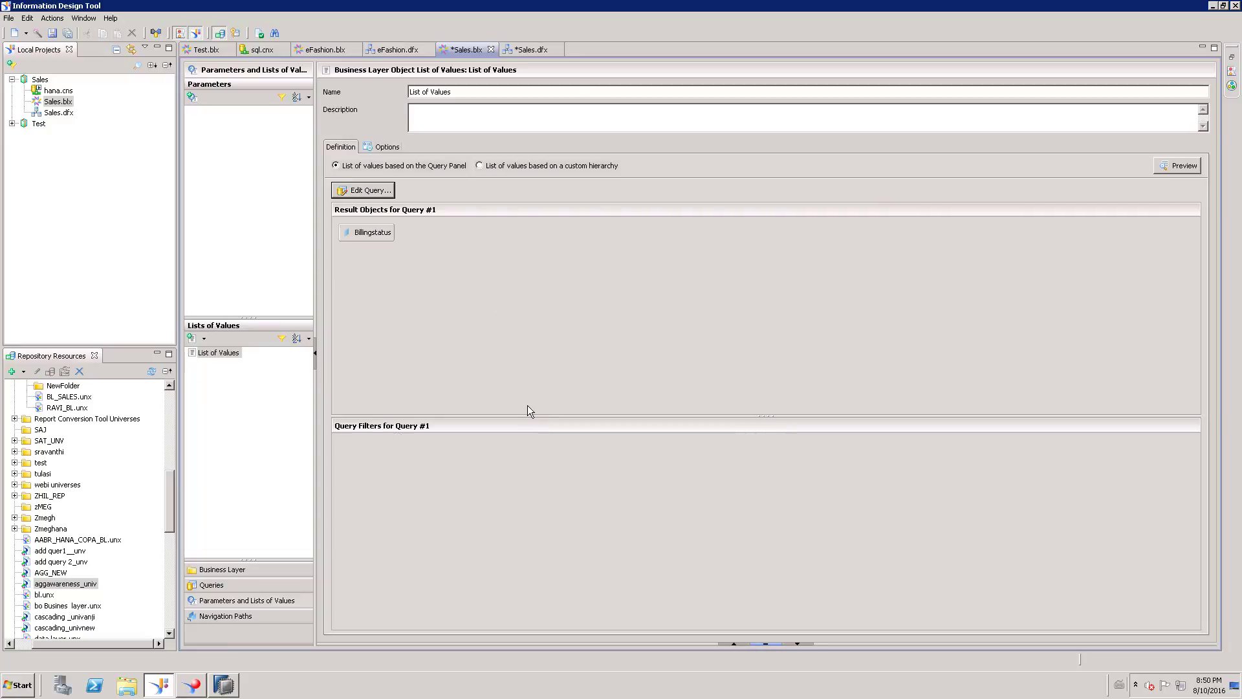
Rename the new list of values LOV_BL and preview its values.
drag(451, 92, 390, 92)
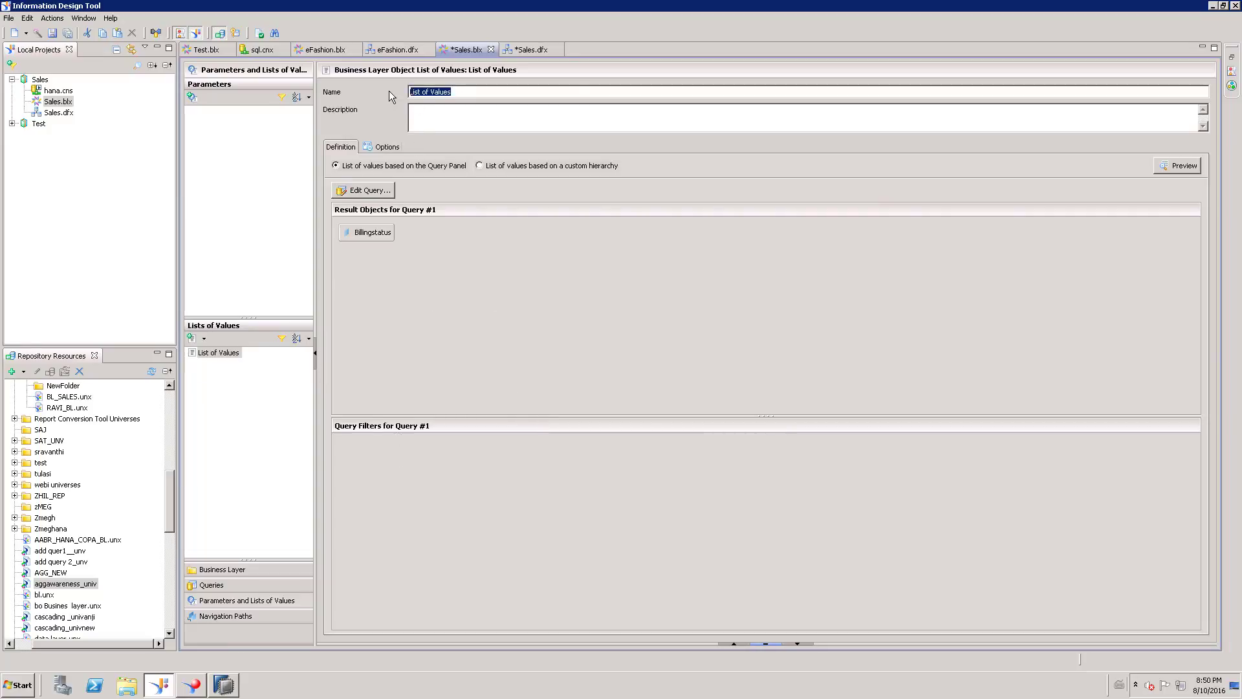
text(LO)
click(447, 127)
click(1177, 165)
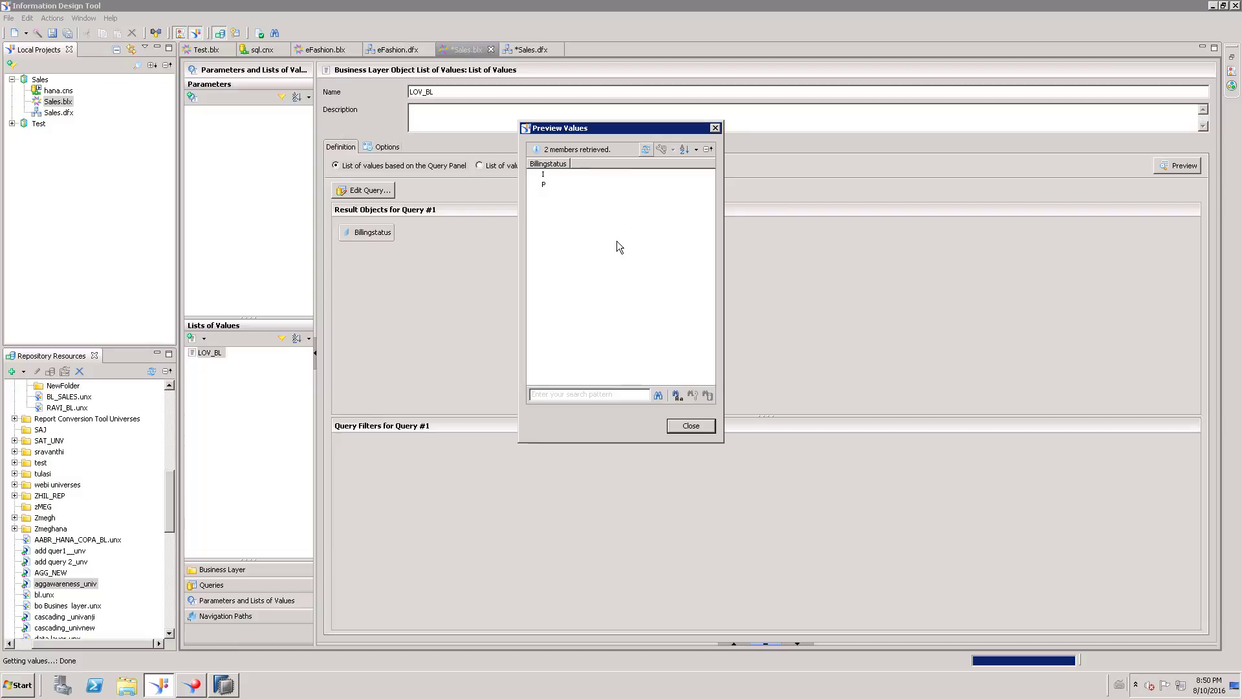
click(689, 426)
Add a query filter to LOV_BL for Billingstatus equal to P and preview the filtered values.
key(Return)
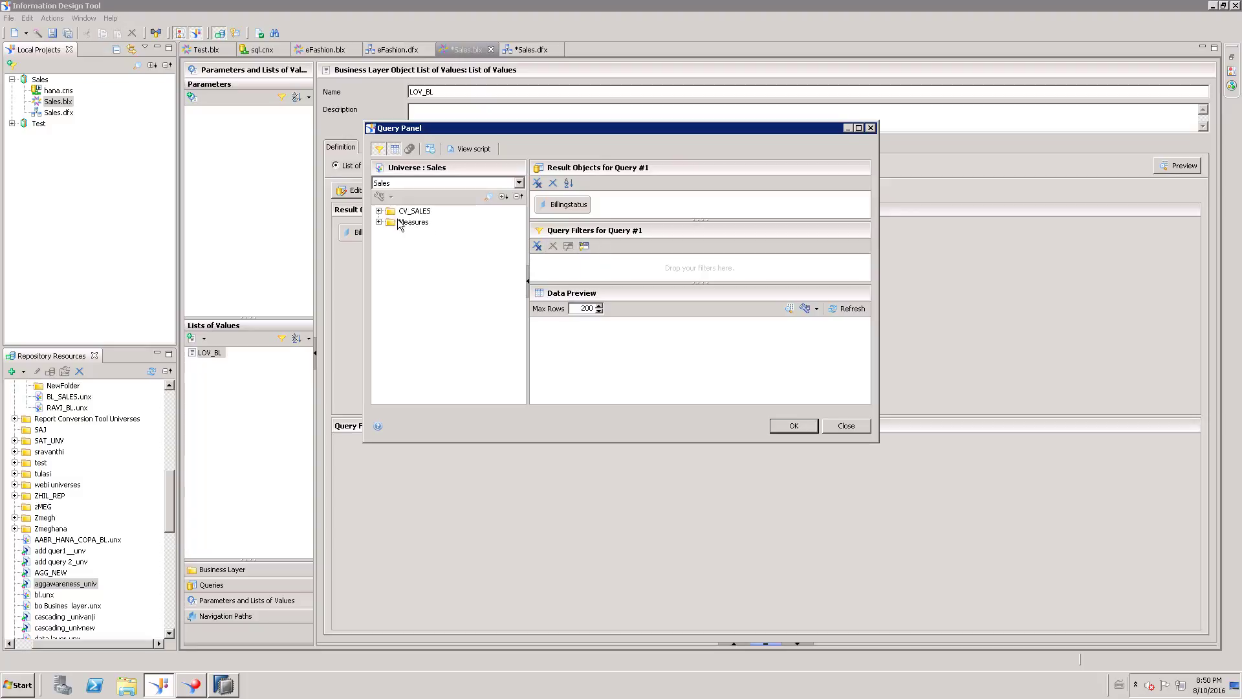
click(380, 211)
drag(429, 227, 556, 267)
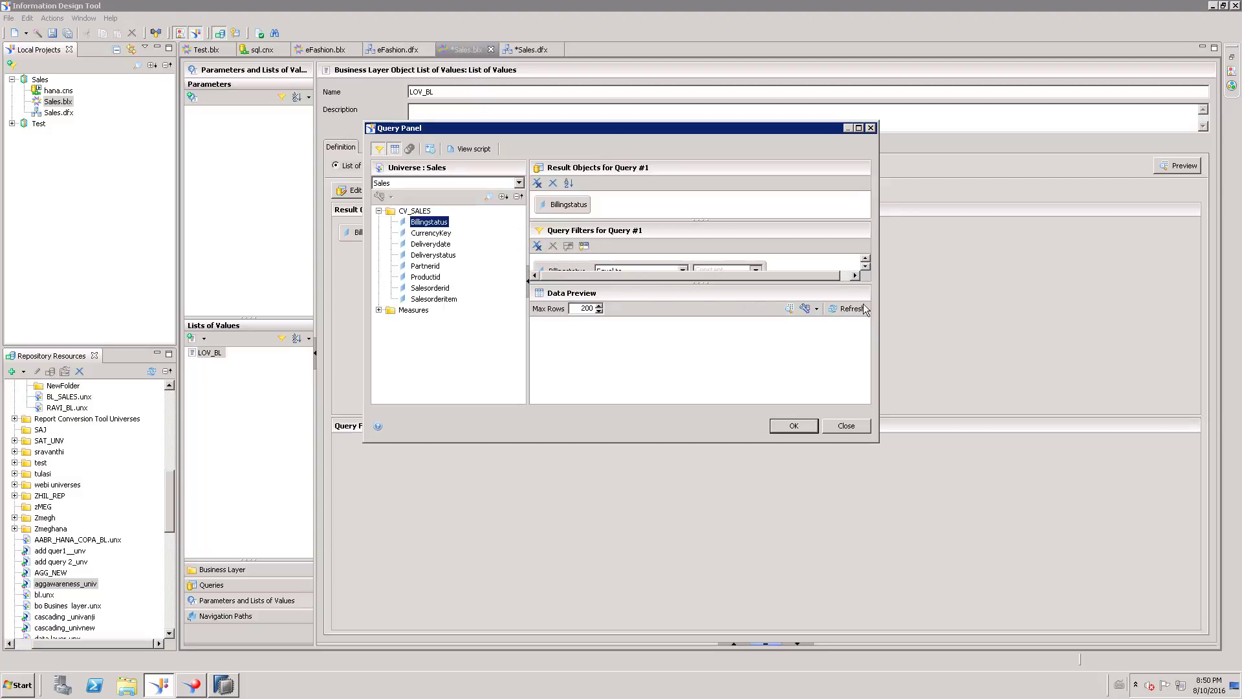
drag(704, 313, 704, 374)
click(720, 271)
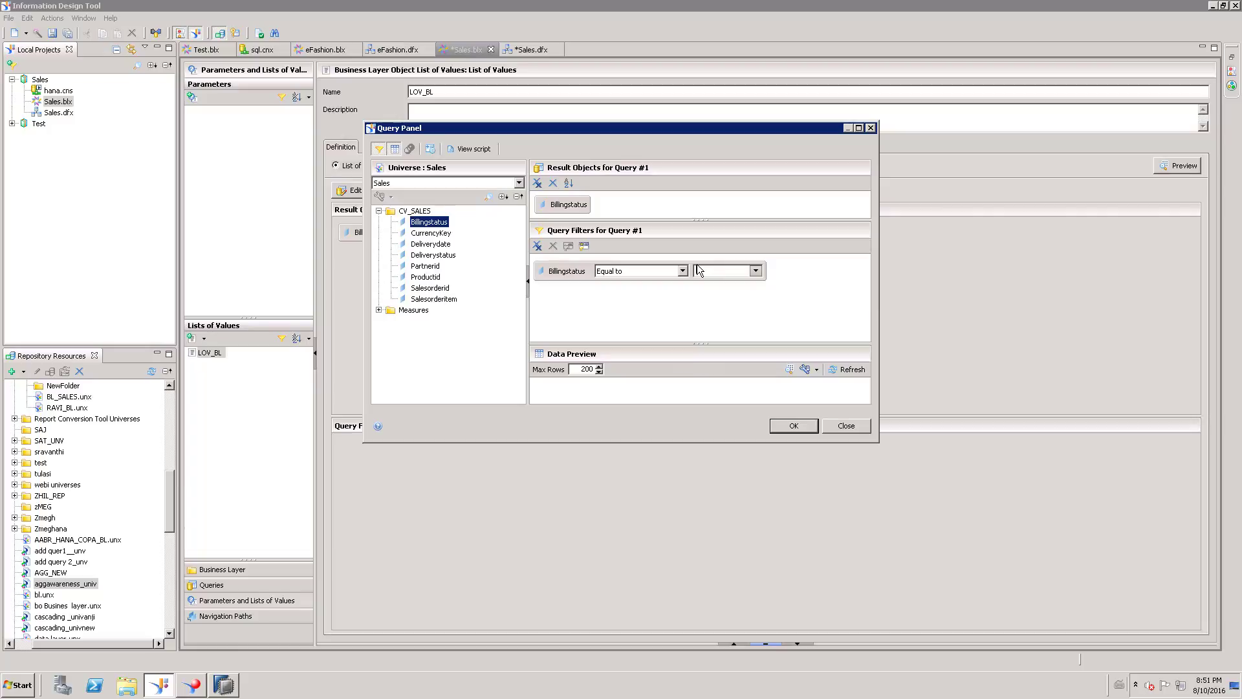
text(P)
click(804, 425)
click(1185, 167)
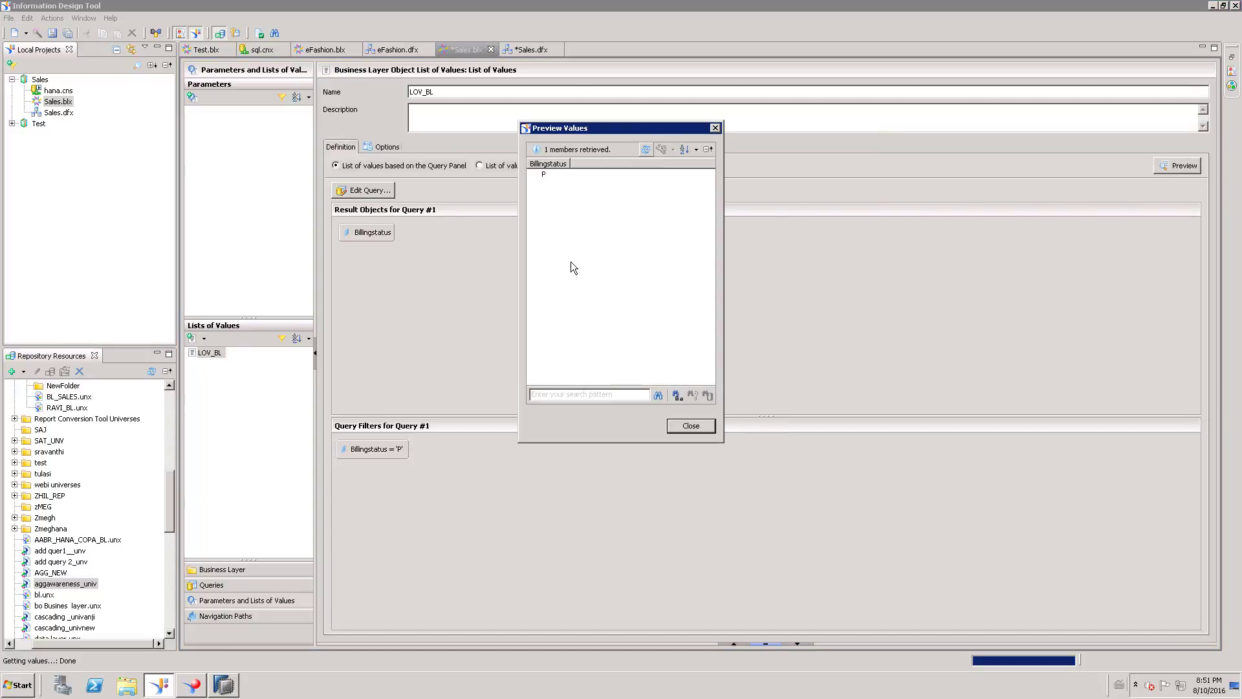
click(690, 426)
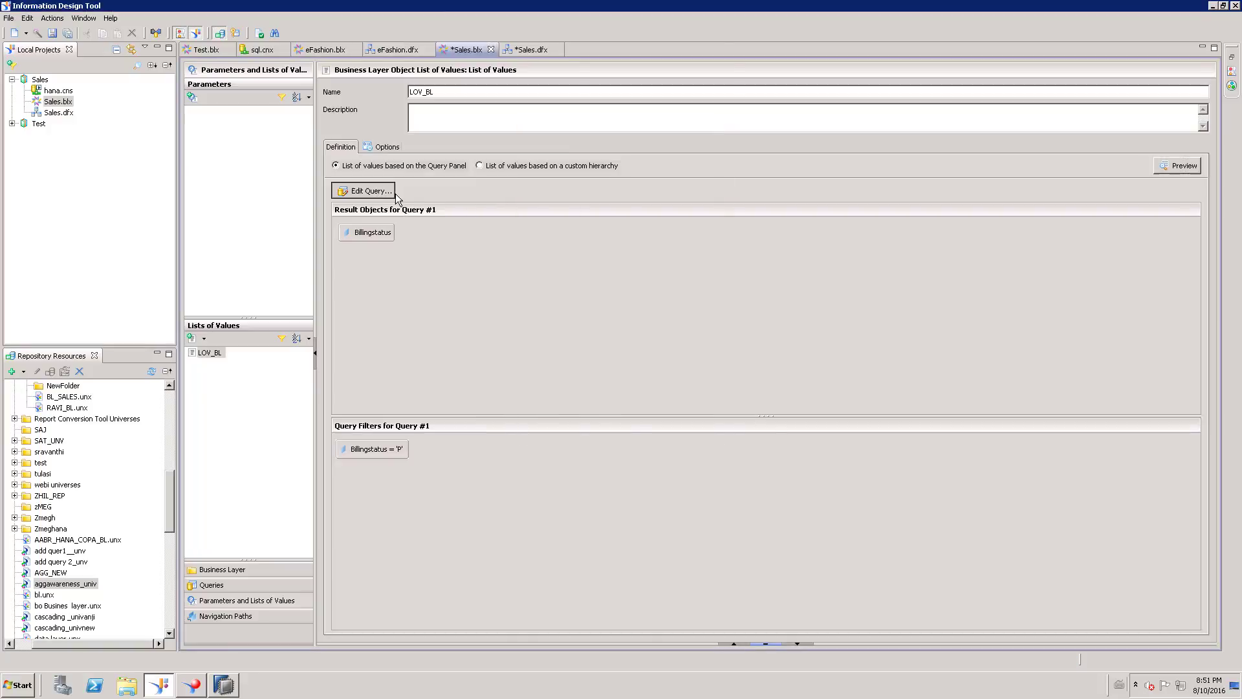
Remove the Billingstatus filter from the LOV_BL query.
click(375, 192)
click(683, 272)
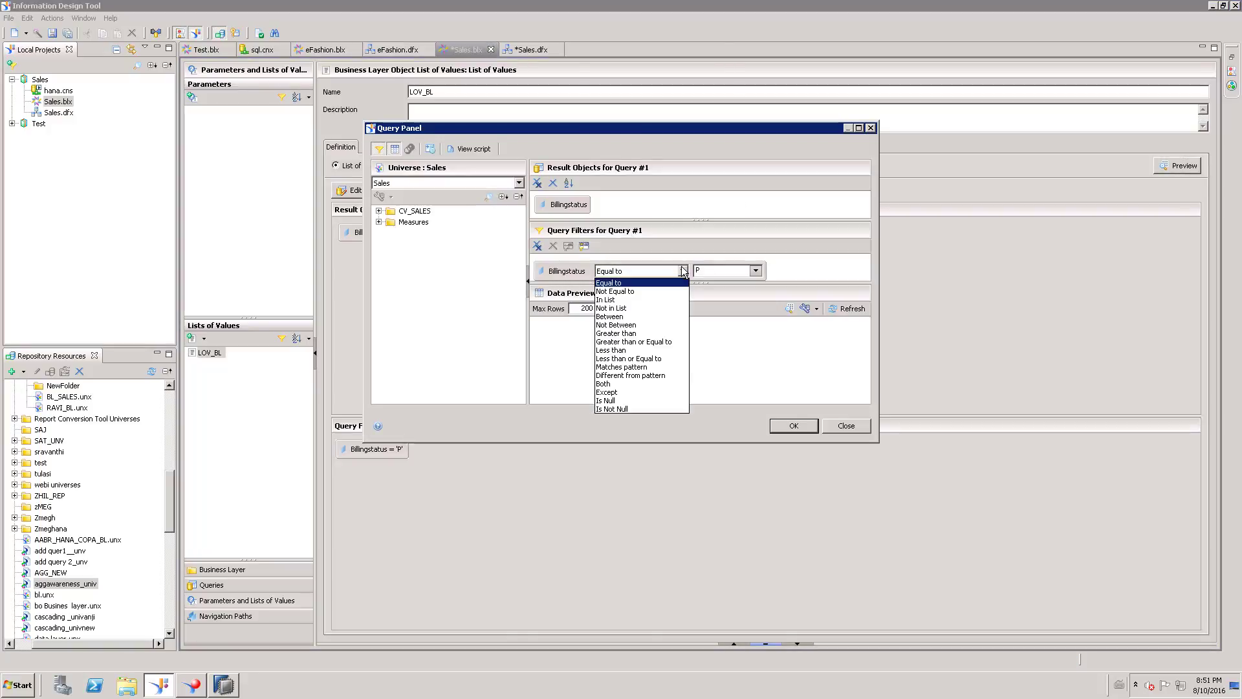
click(806, 271)
click(549, 273)
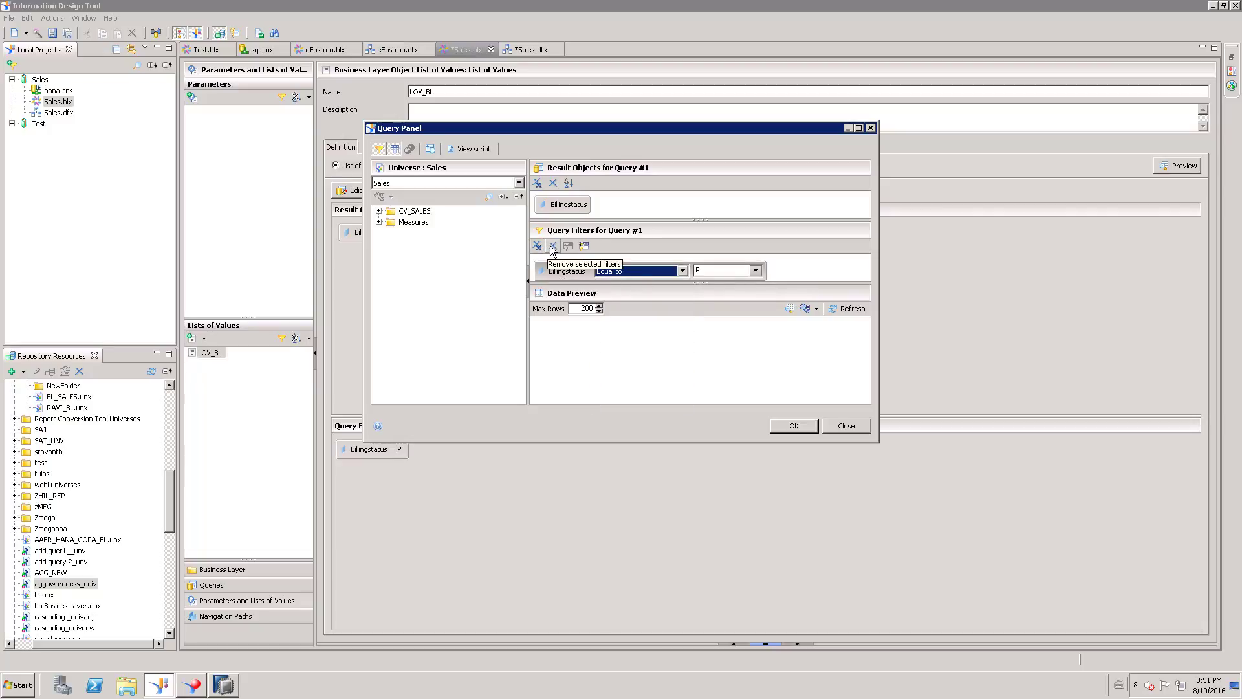
click(552, 247)
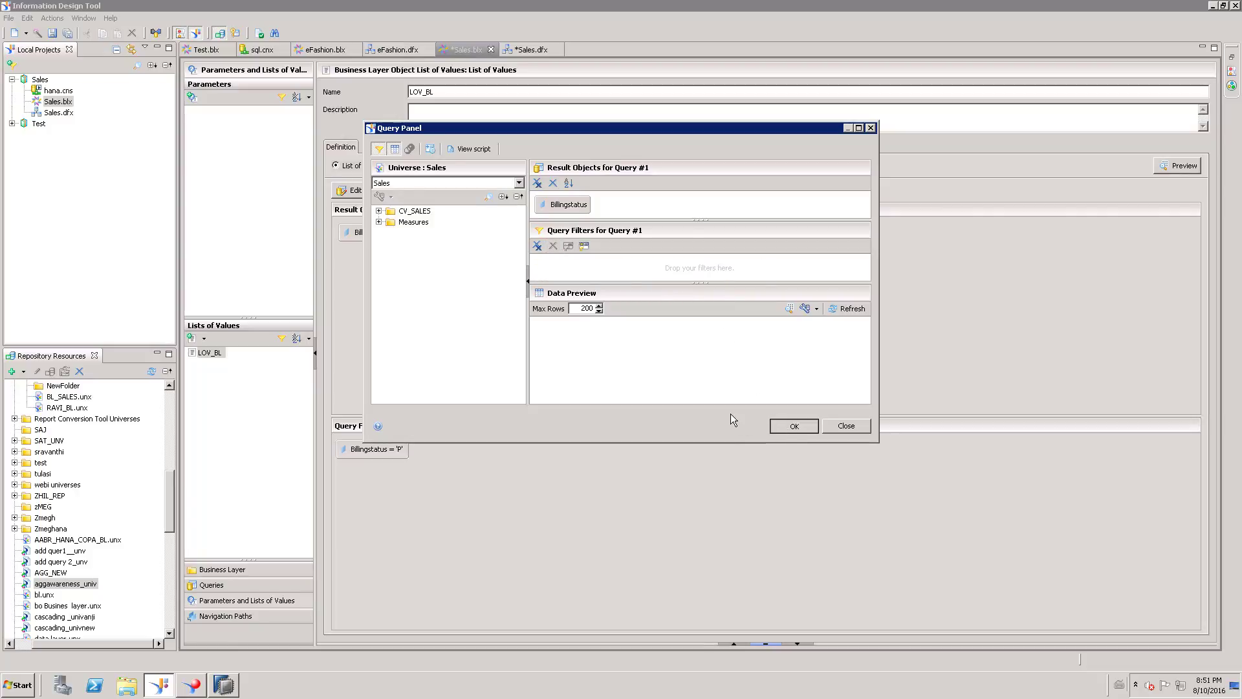
key(Return)
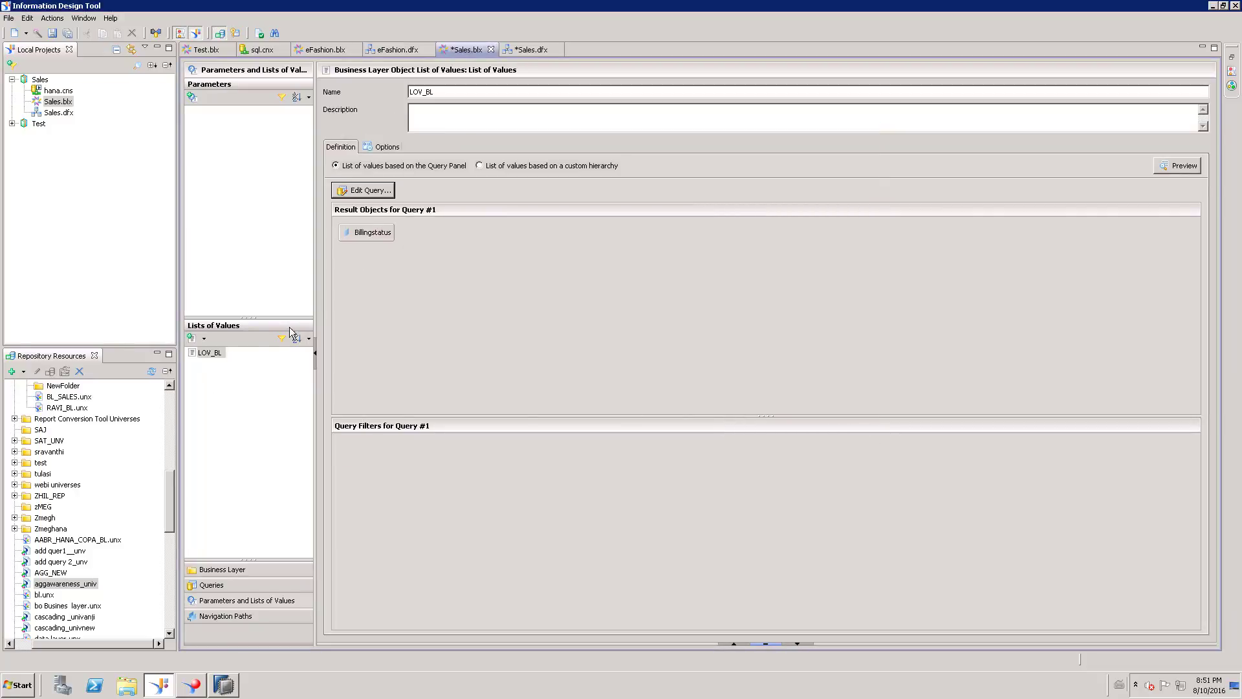
Create a static list of values and add four rows to its column.
click(203, 338)
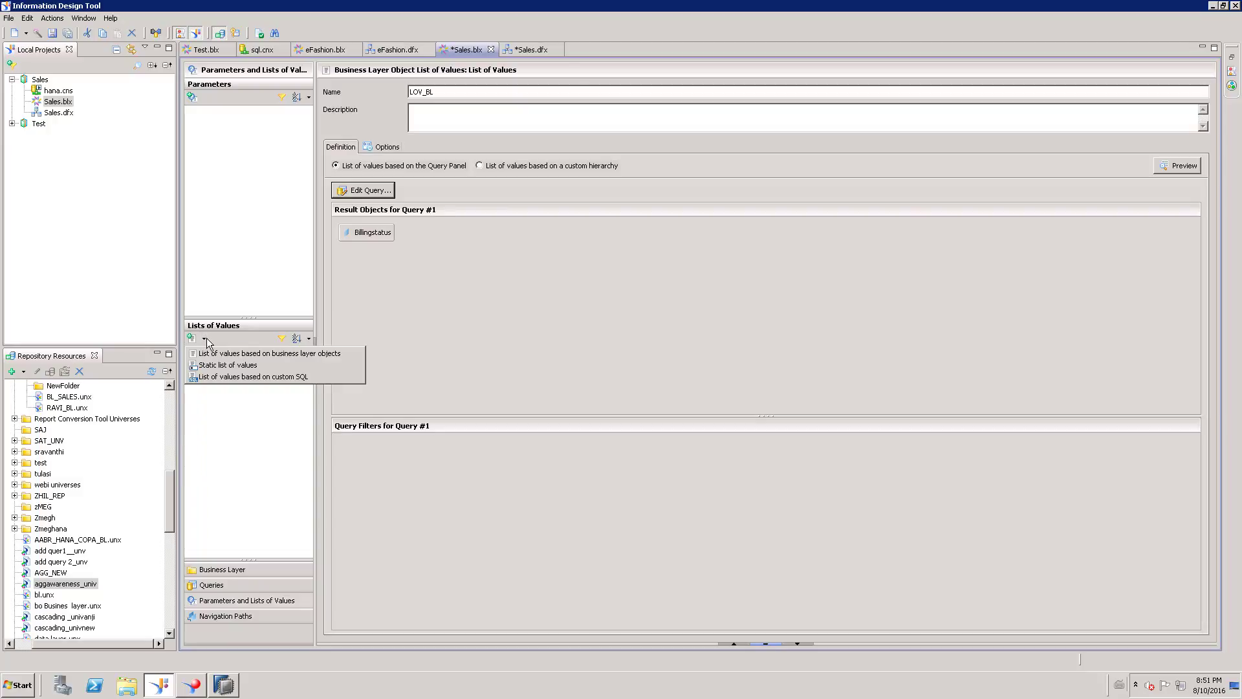
click(240, 366)
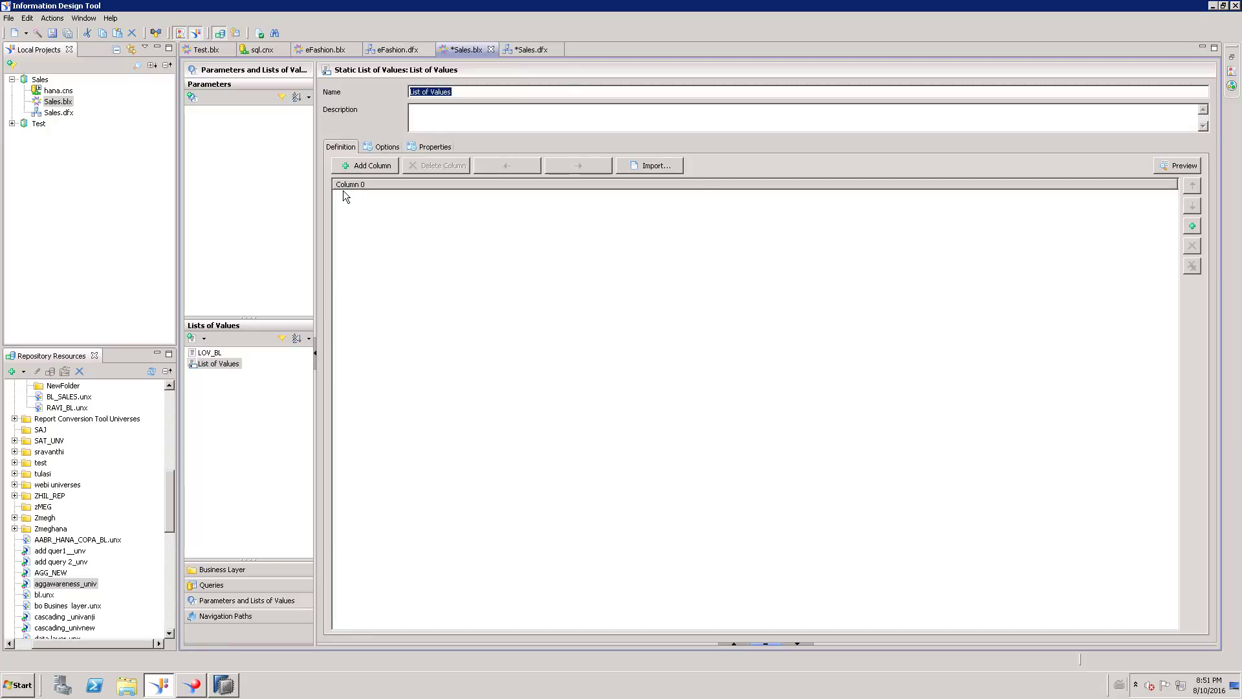
click(1192, 228)
click(1192, 228)
click(1192, 227)
click(1192, 228)
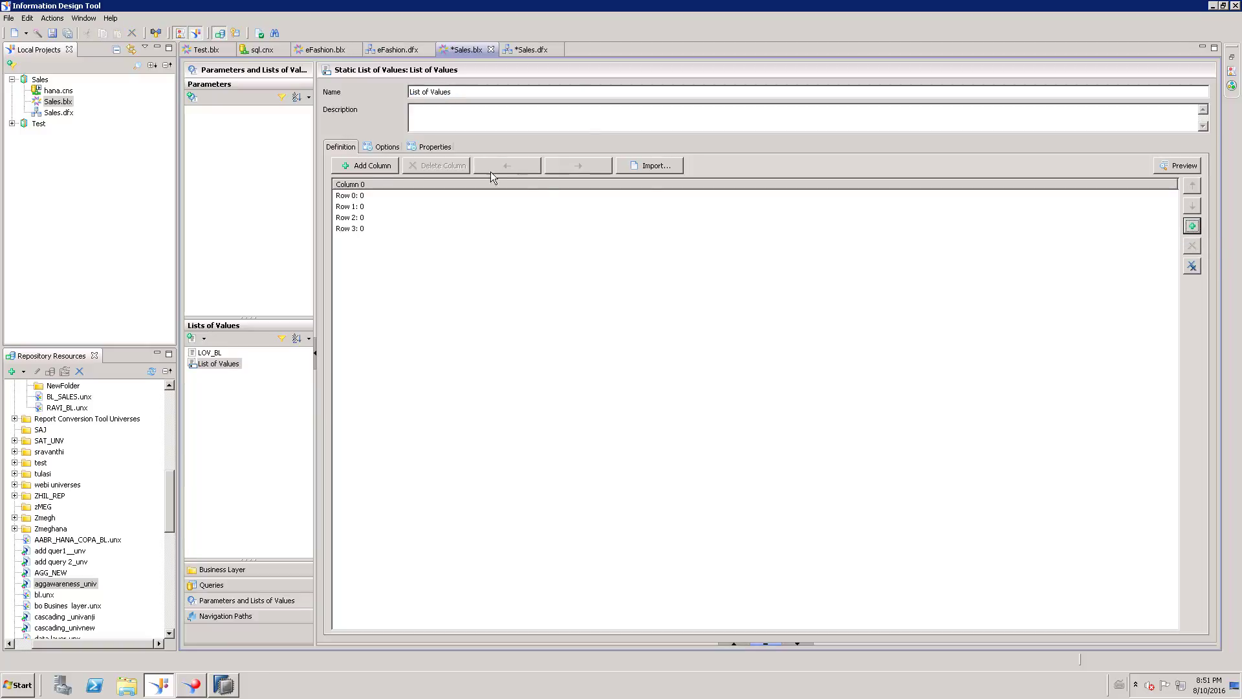
Fill the four rows of the static list with the values P, I, A and X, in that order.
click(349, 195)
click(365, 195)
text(p)
click(347, 207)
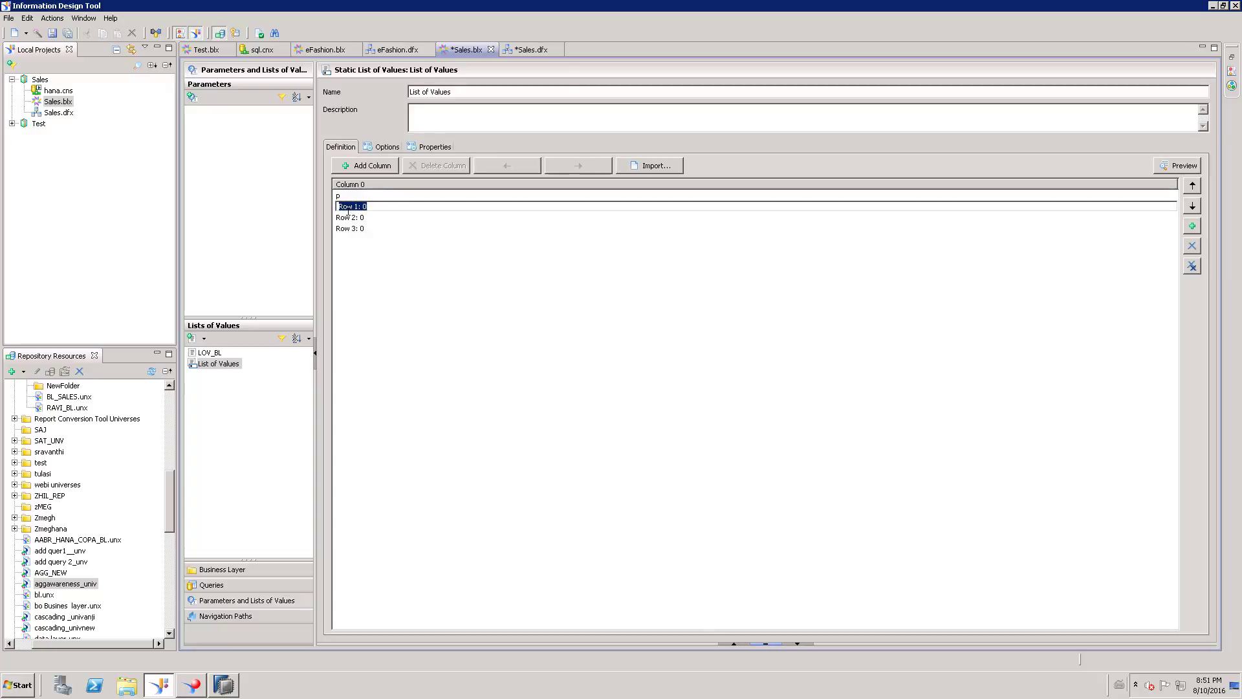
key(BackSpace)
text(I)
click(350, 196)
text(P)
click(353, 218)
text(A)
click(352, 226)
text(X)
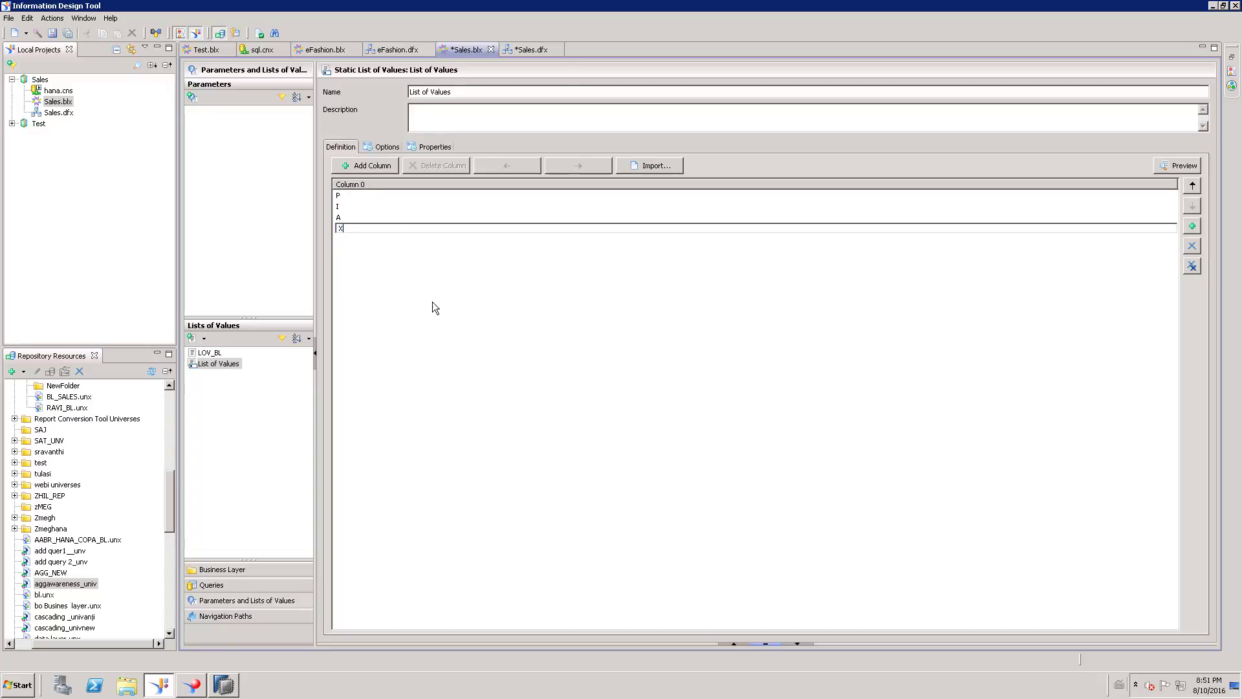
key(Return)
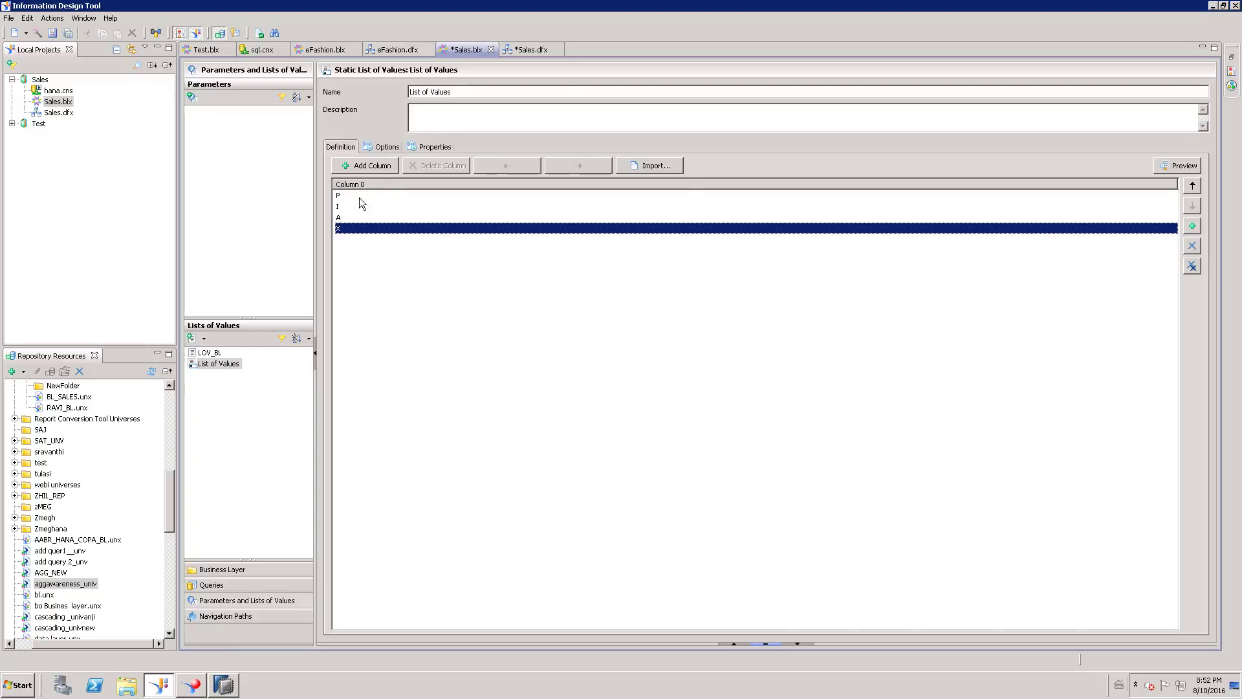
Rename the static list's column BillingStatus and preview the list's values.
click(431, 148)
click(339, 178)
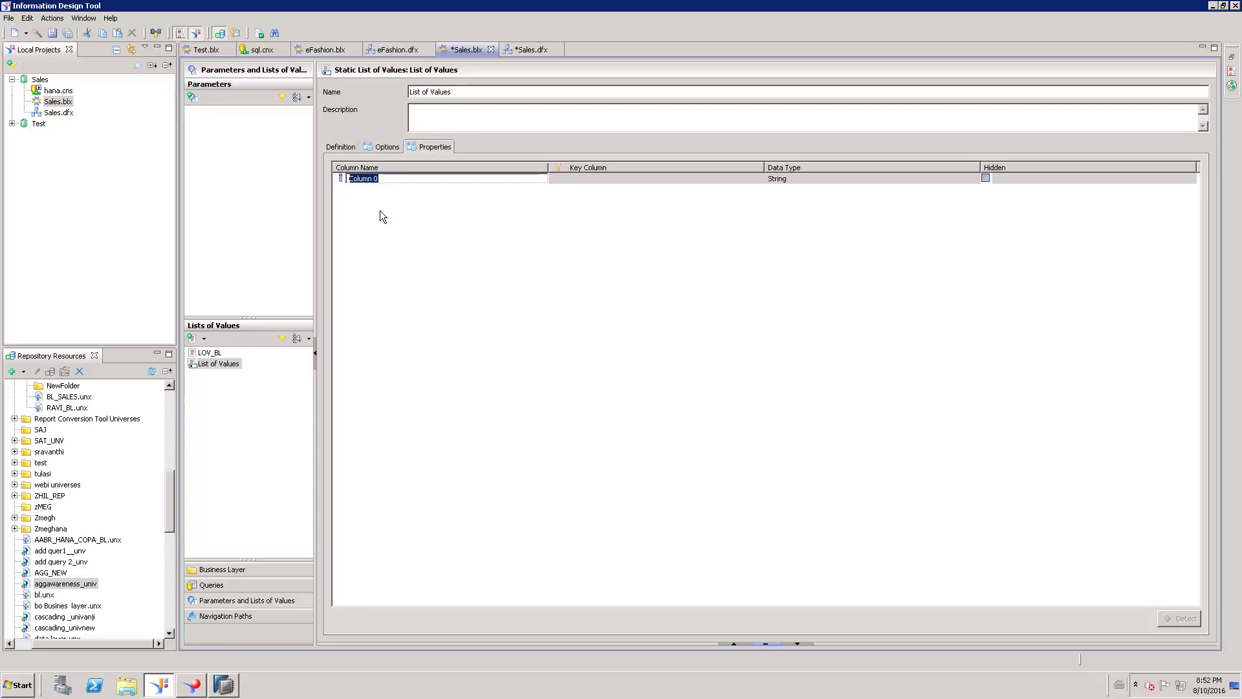
text(BillingStatus)
key(Return)
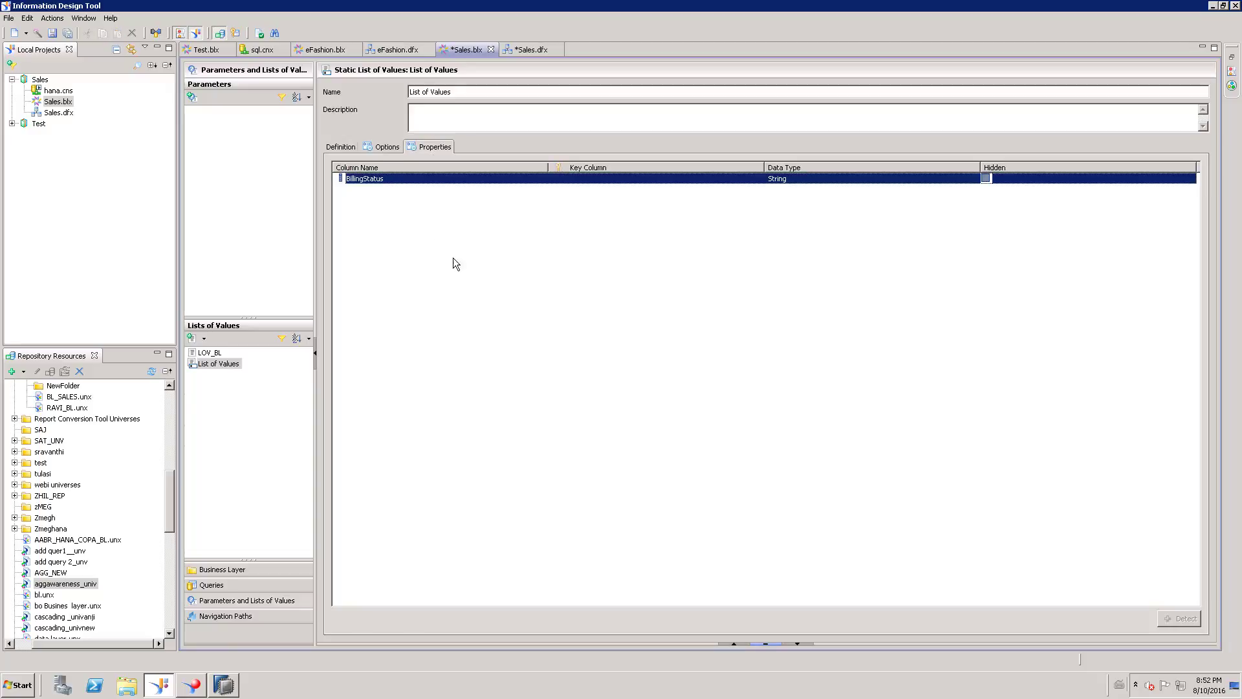
click(341, 147)
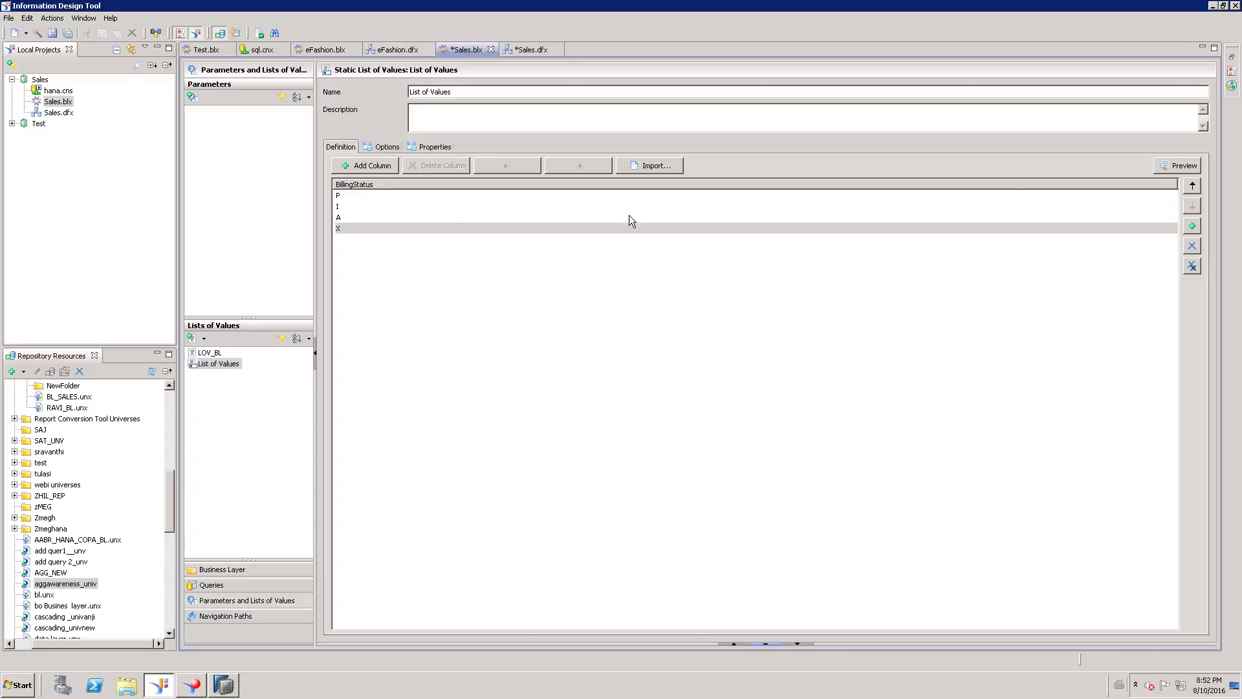
click(1172, 165)
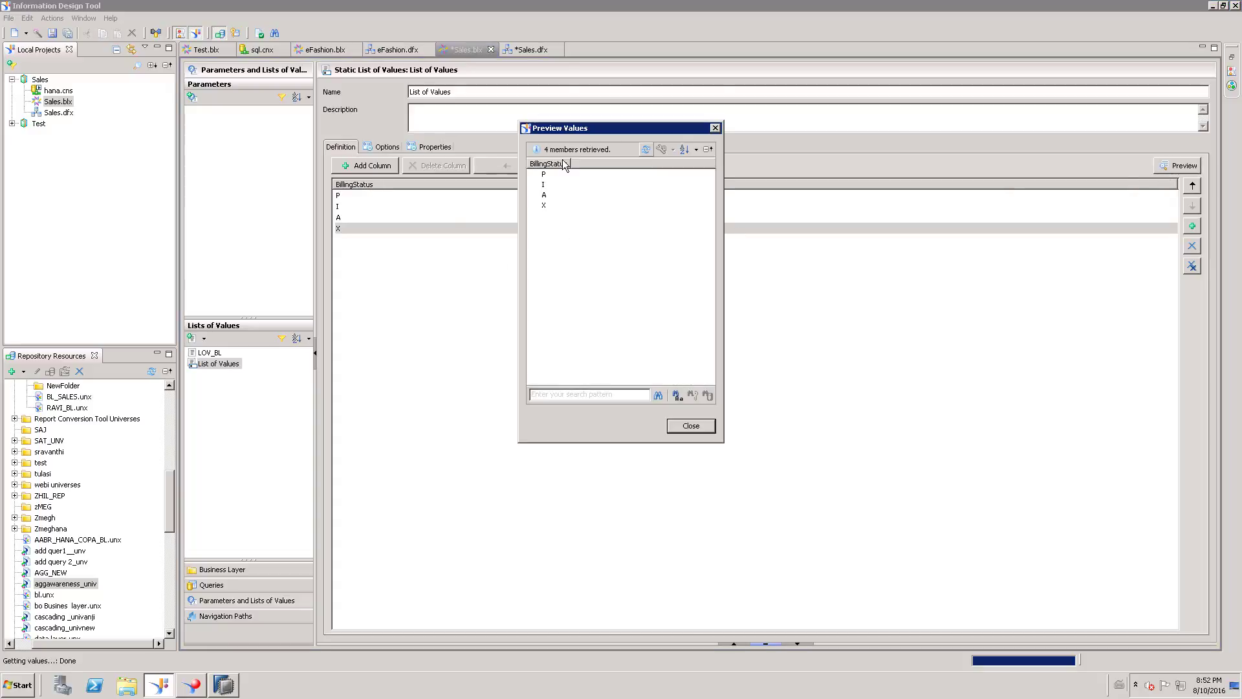
click(697, 426)
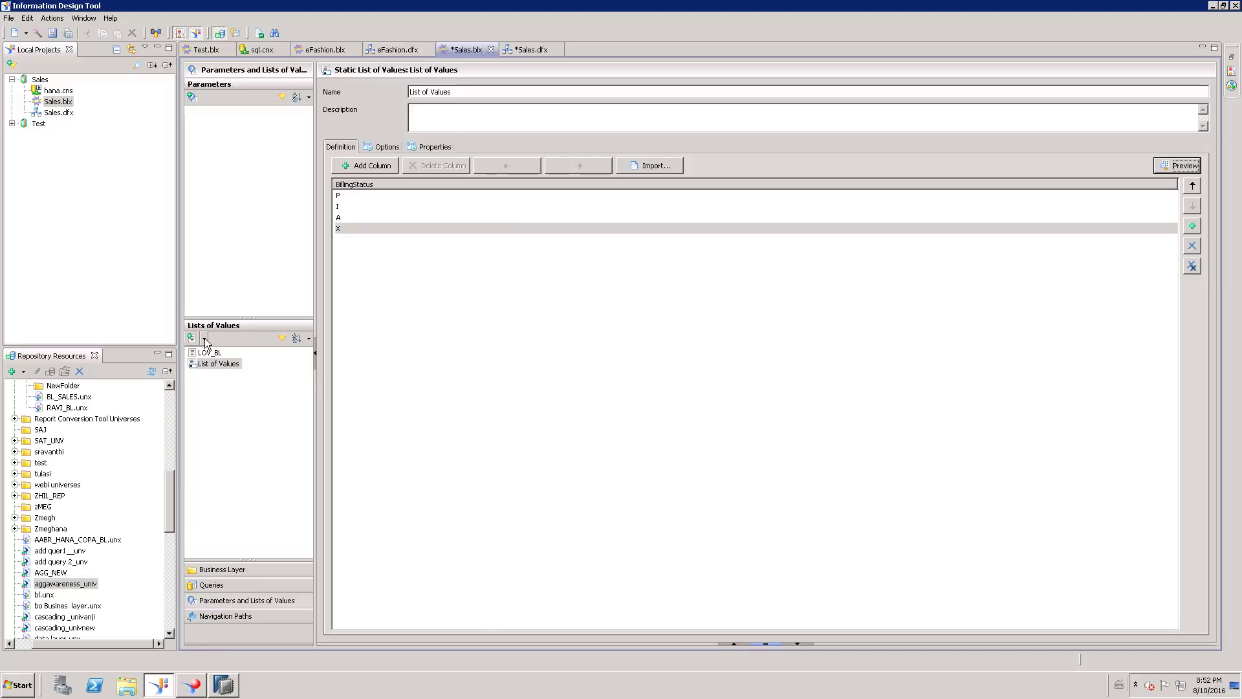
Create a custom SQL list of values that selects BILLINGSTATUS from the KPACKAGE/CV_SALES table, validating the expression.
click(205, 339)
click(266, 380)
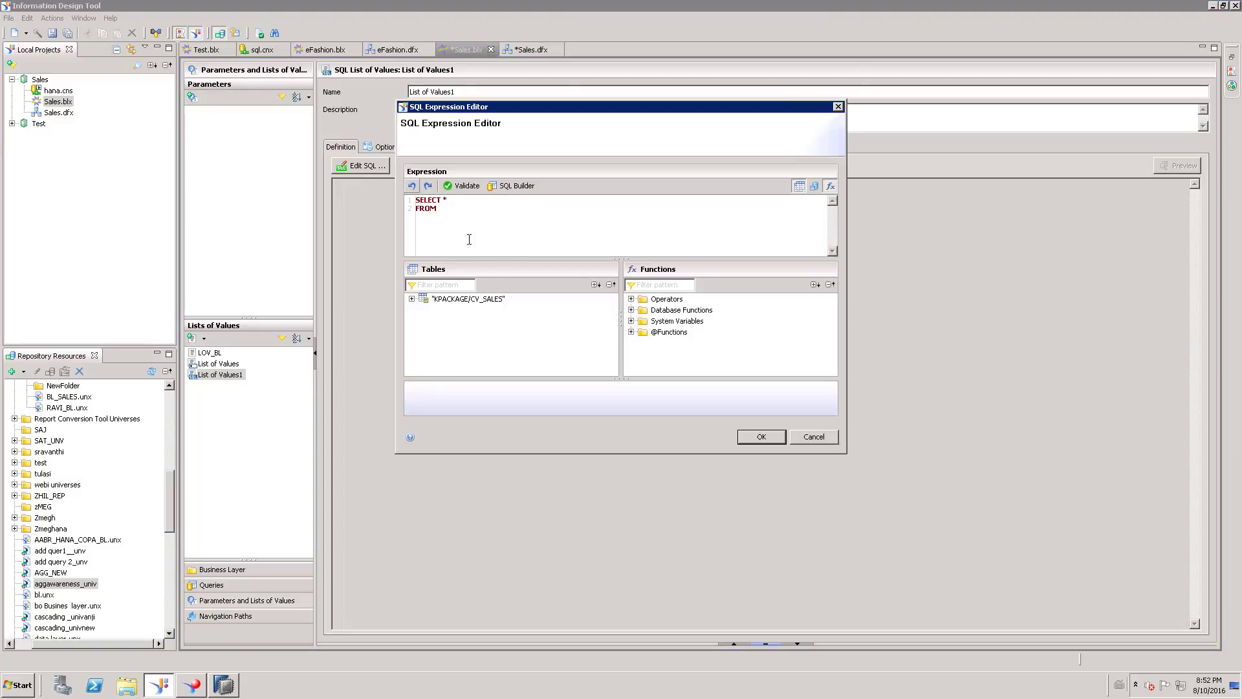
click(455, 201)
click(411, 299)
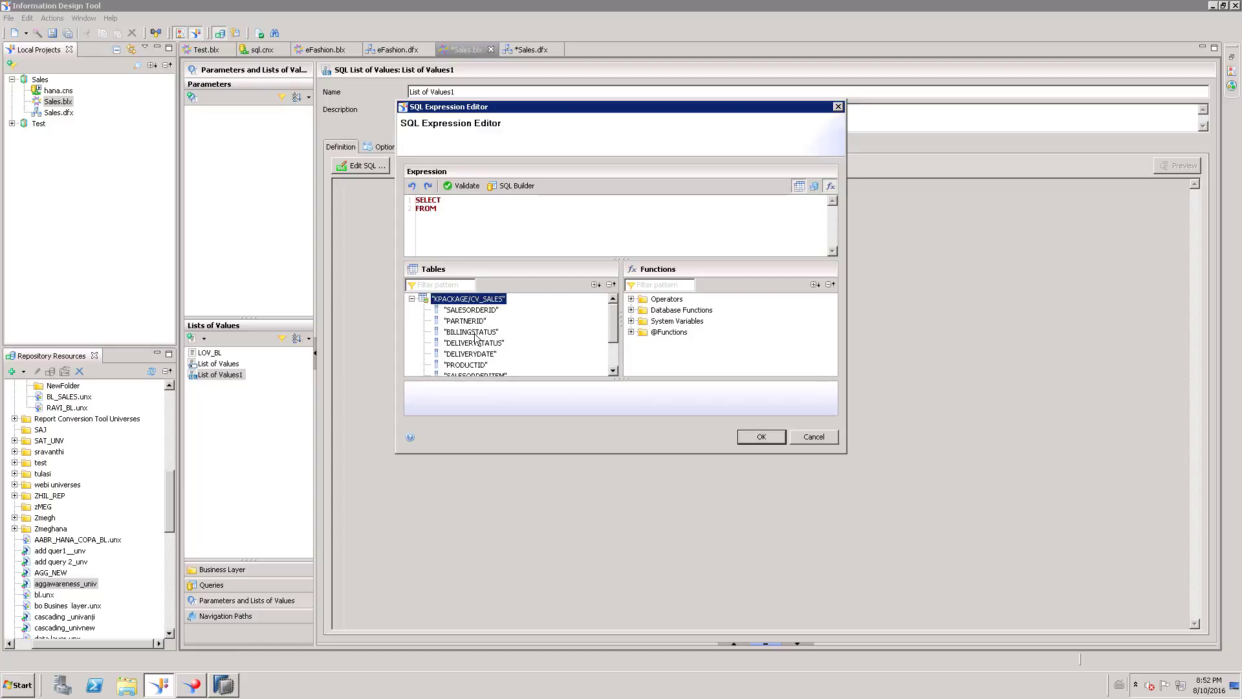
drag(471, 331, 450, 205)
click(449, 205)
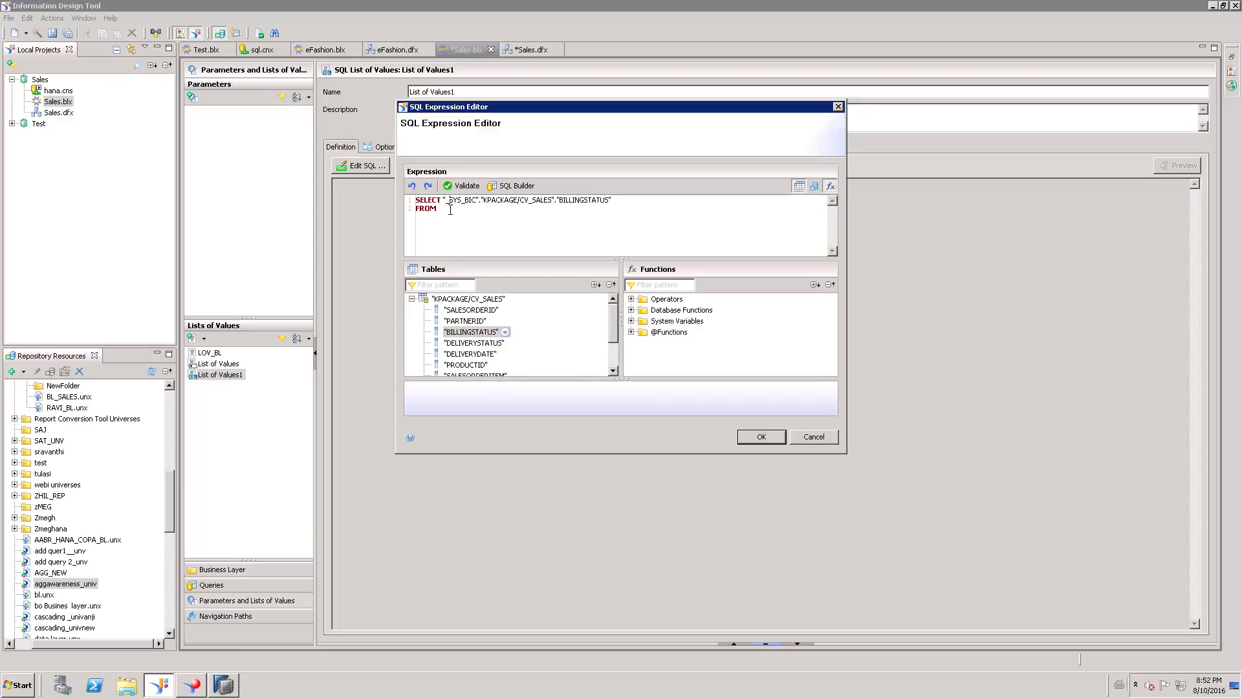
double_click(467, 299)
click(466, 185)
click(715, 296)
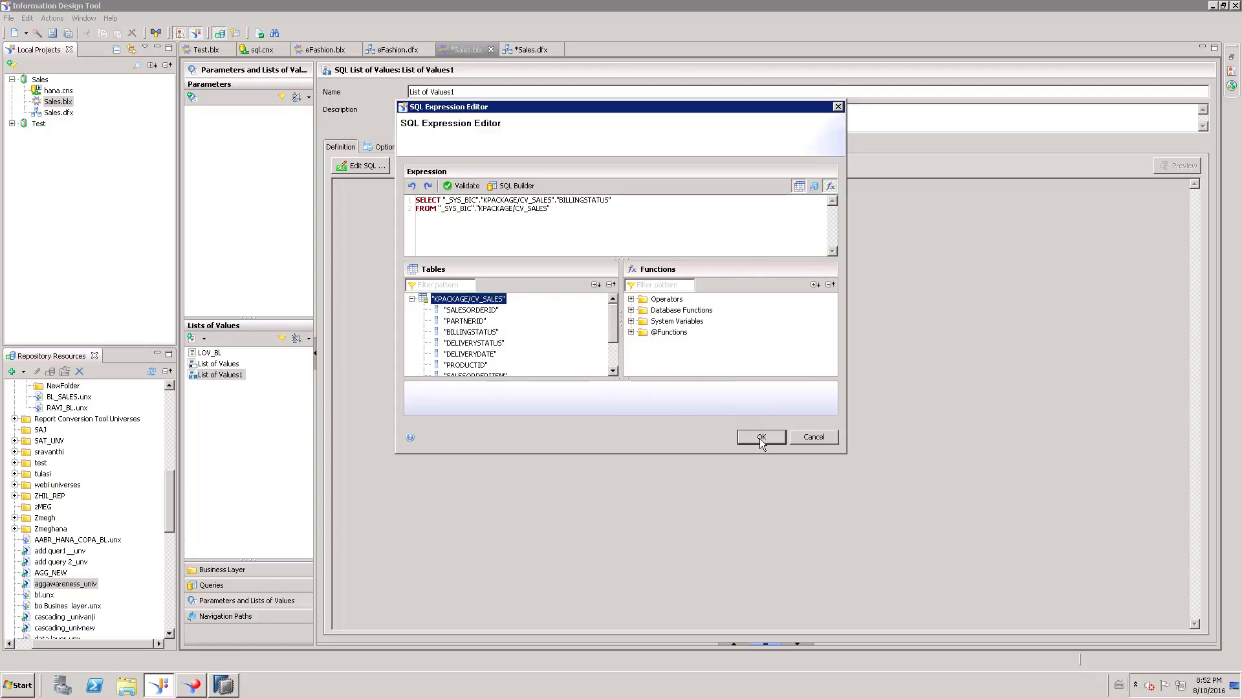
click(760, 438)
Rename the custom SQL list of values LOV_SQL.
drag(467, 92, 440, 91)
double_click(445, 91)
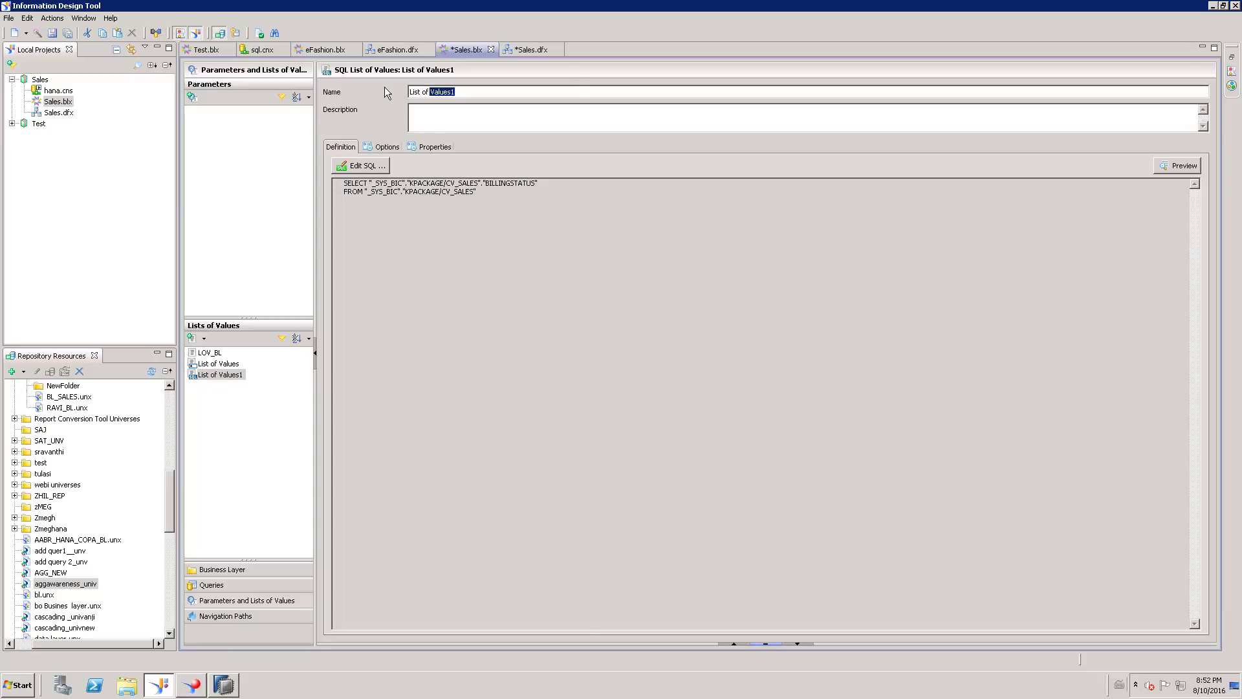
drag(480, 92, 368, 89)
text(LOV_SQL)
click(263, 291)
Add a parameter named BillingStatujs with the prompt text "Select the billing Status", disallowing multiple values and not keeping last values.
click(193, 97)
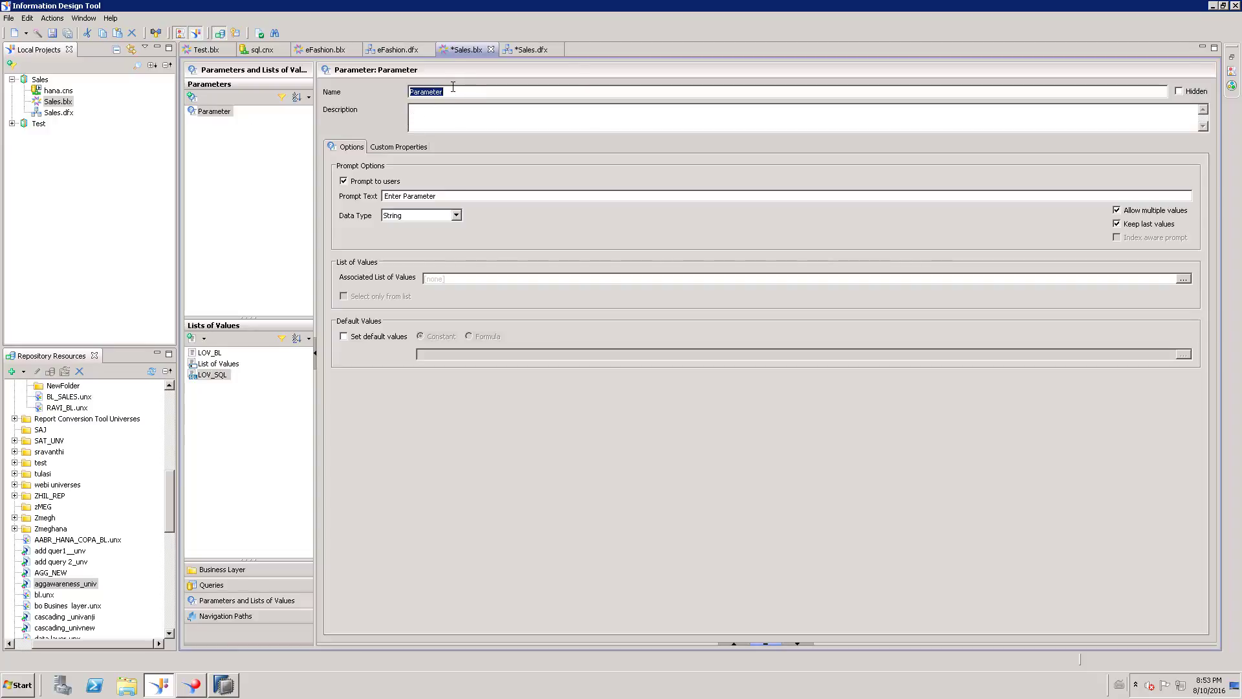
text(BillingStatus)
drag(439, 196, 376, 196)
key(BackSpace)
key(BackSpace)
key(BackSpace)
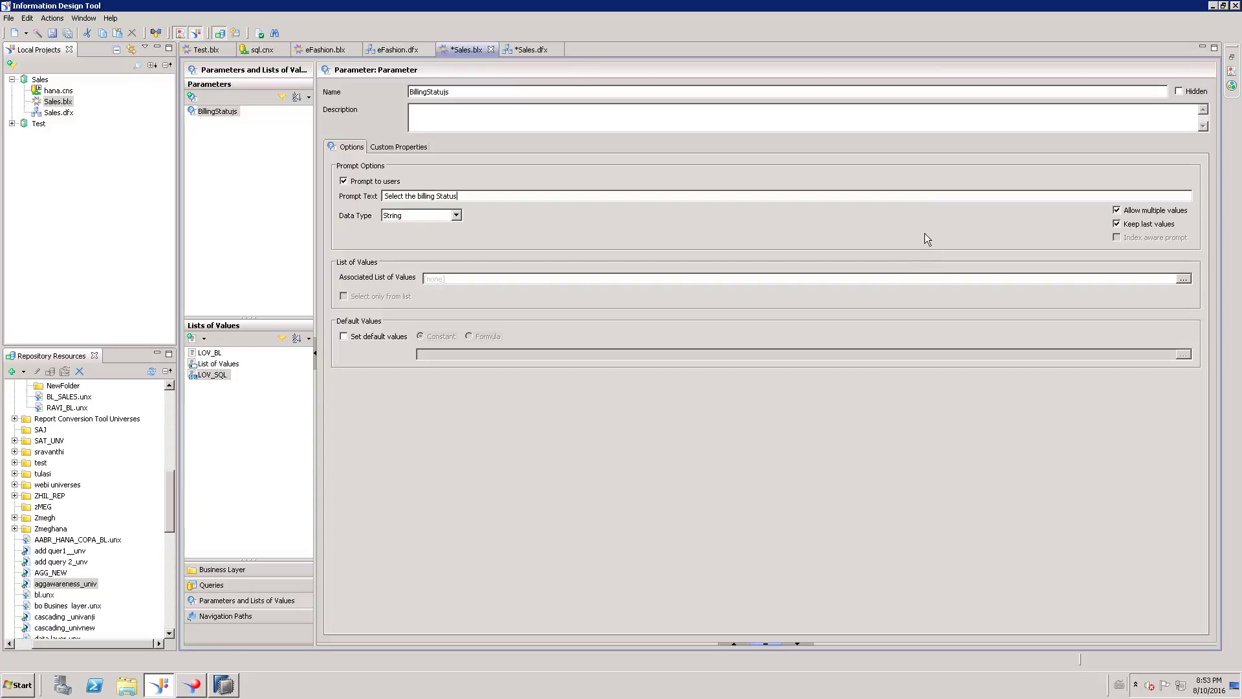
click(1117, 210)
click(1117, 225)
Associate the parameter with the LOV_SQL list defined in the business layer and restrict users to selecting only from the list.
click(1186, 280)
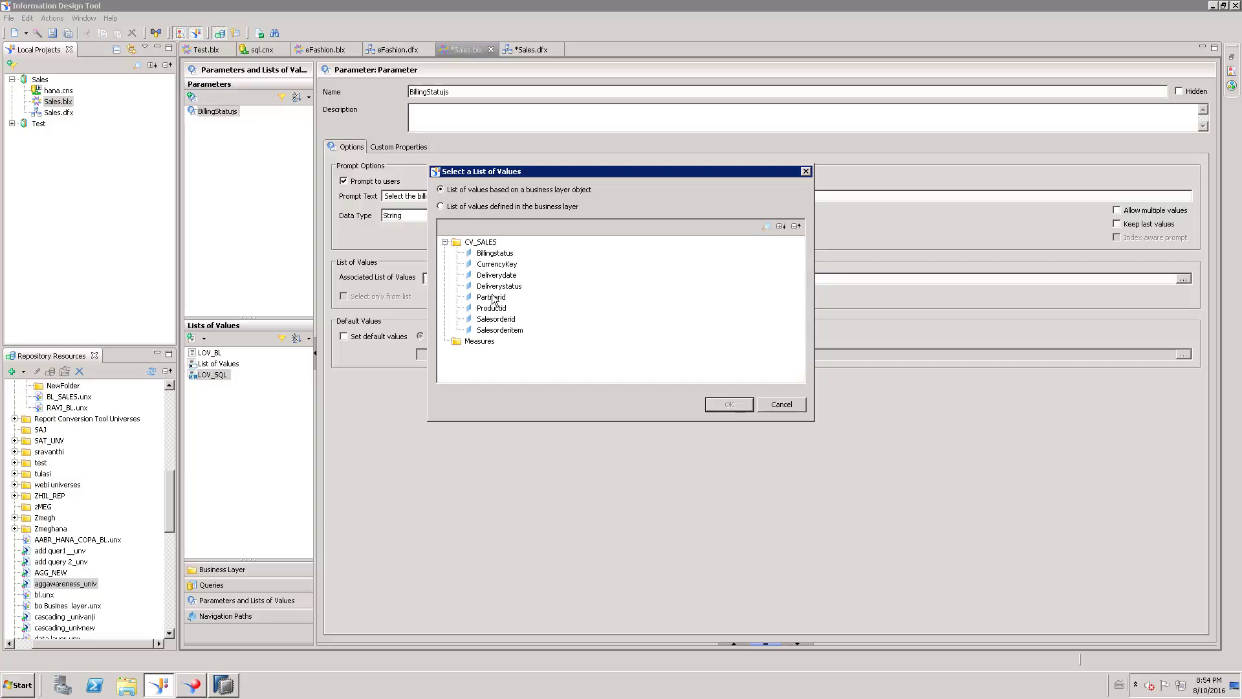
click(441, 205)
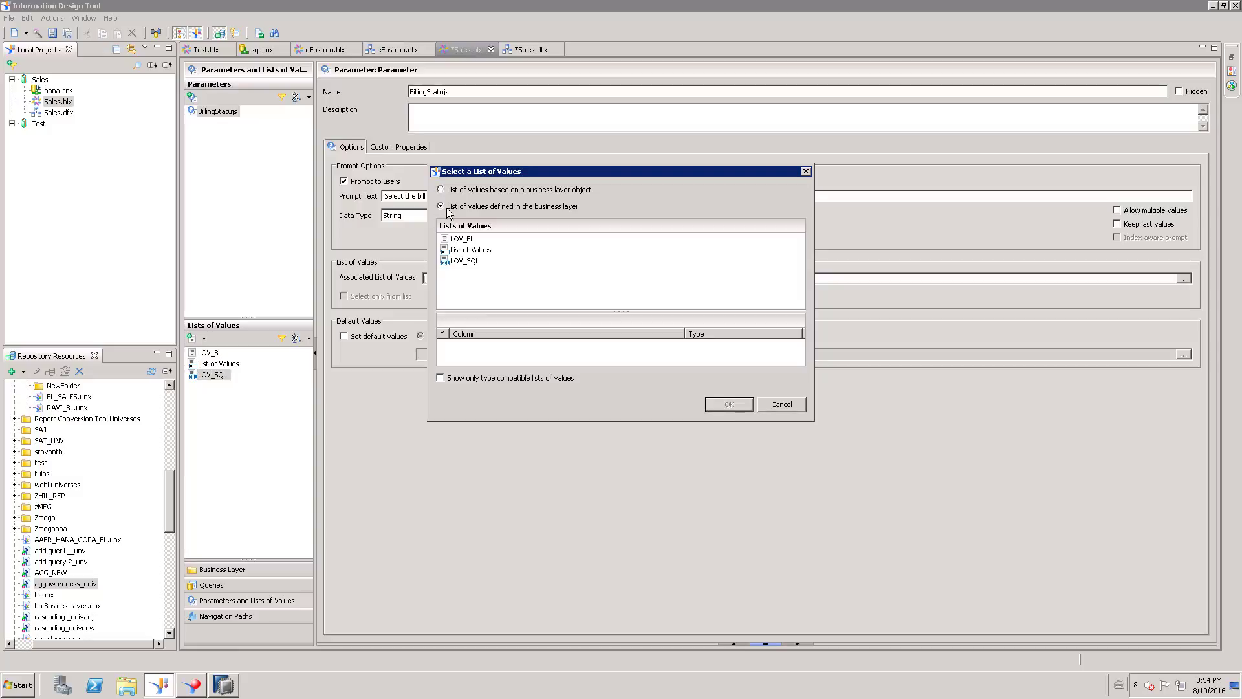
click(469, 262)
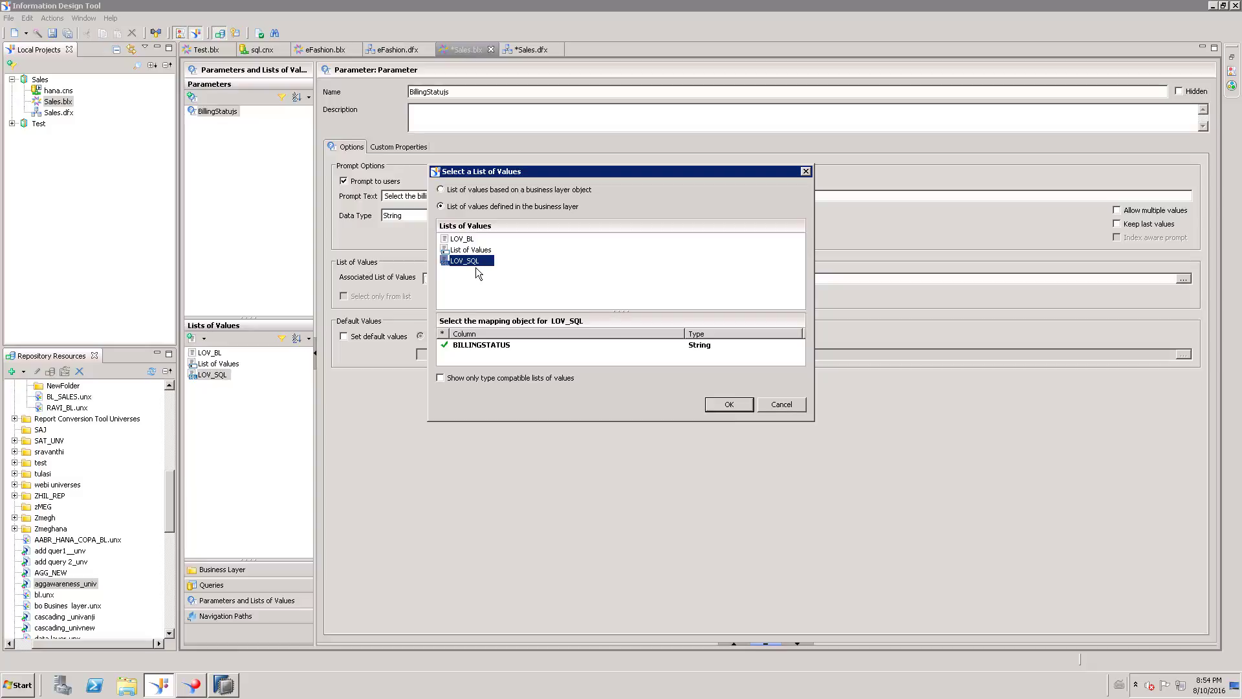
click(729, 404)
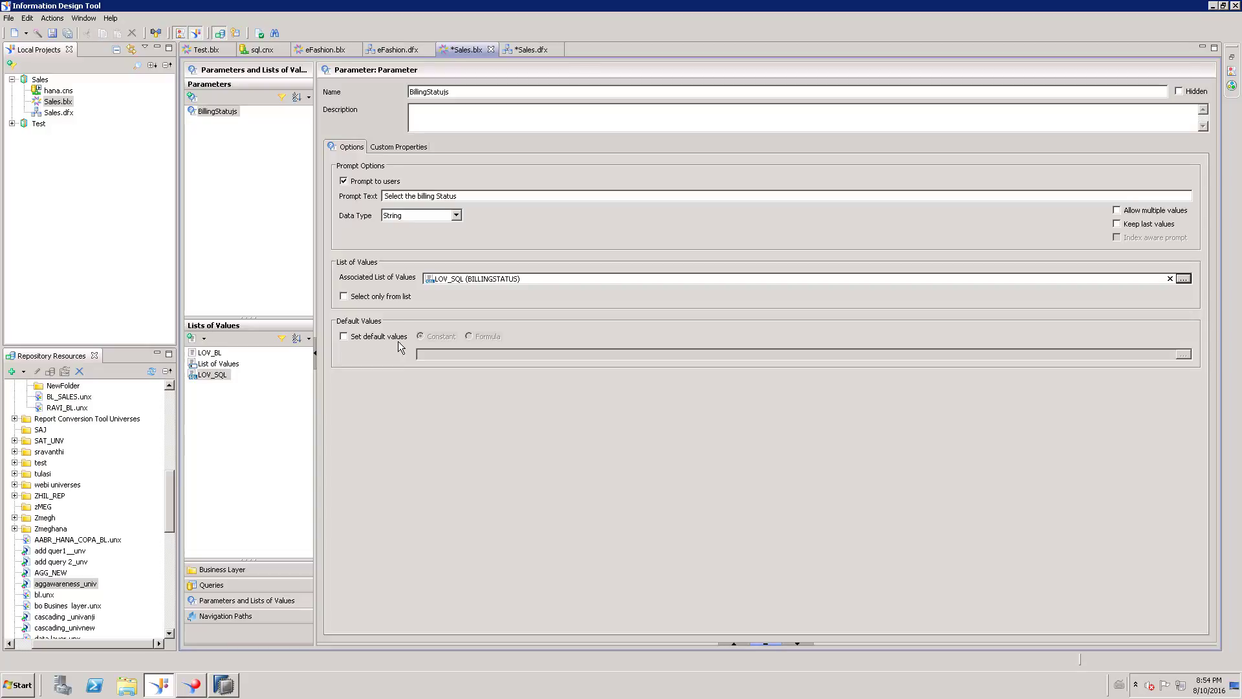
click(343, 336)
click(343, 336)
click(344, 297)
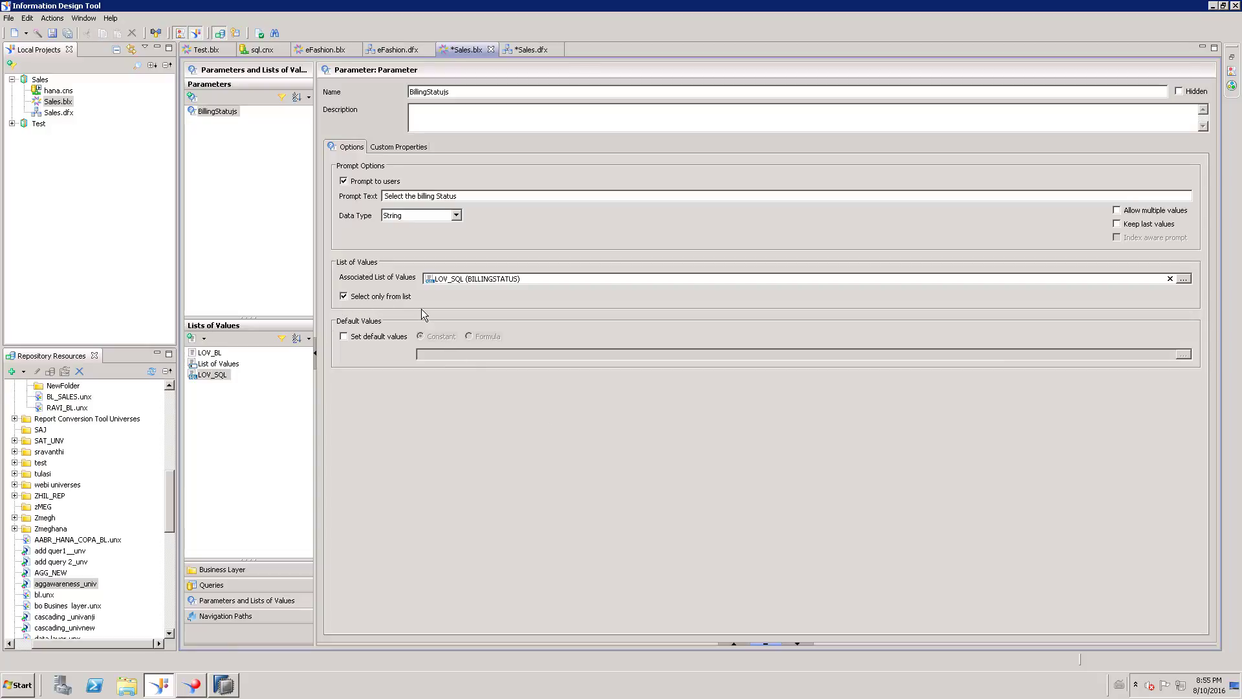
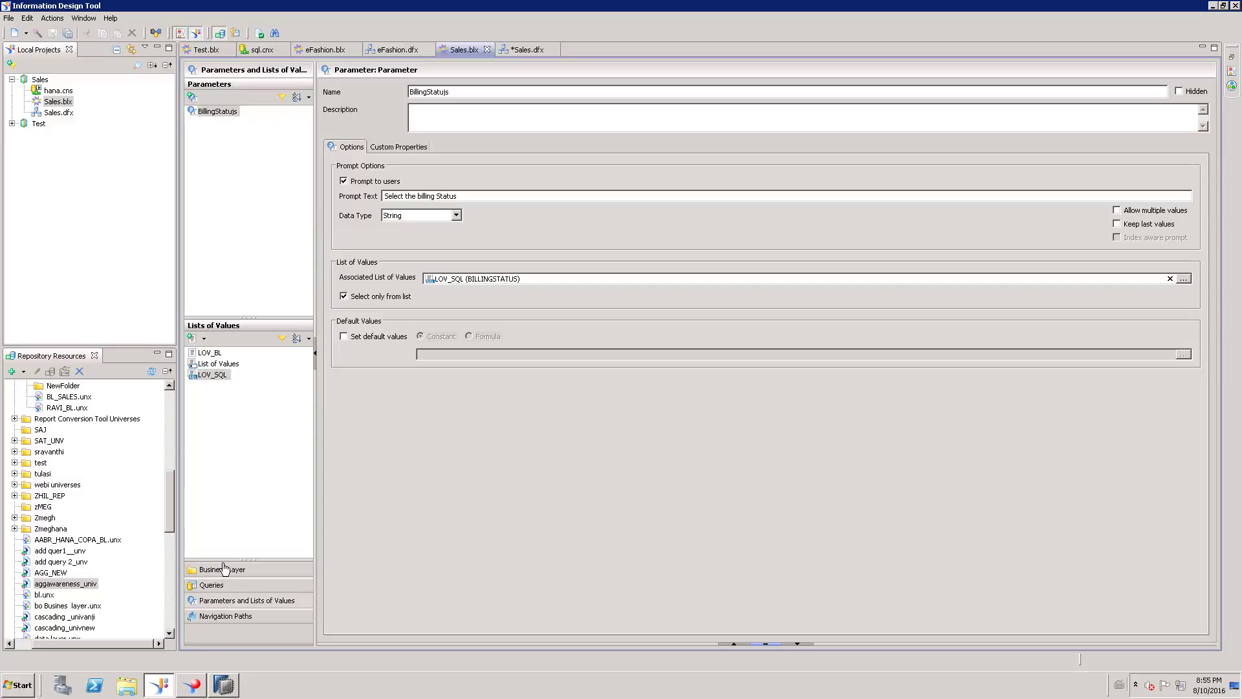
Create a new dimension named BL in the CV_SALES folder of the business layer.
click(223, 569)
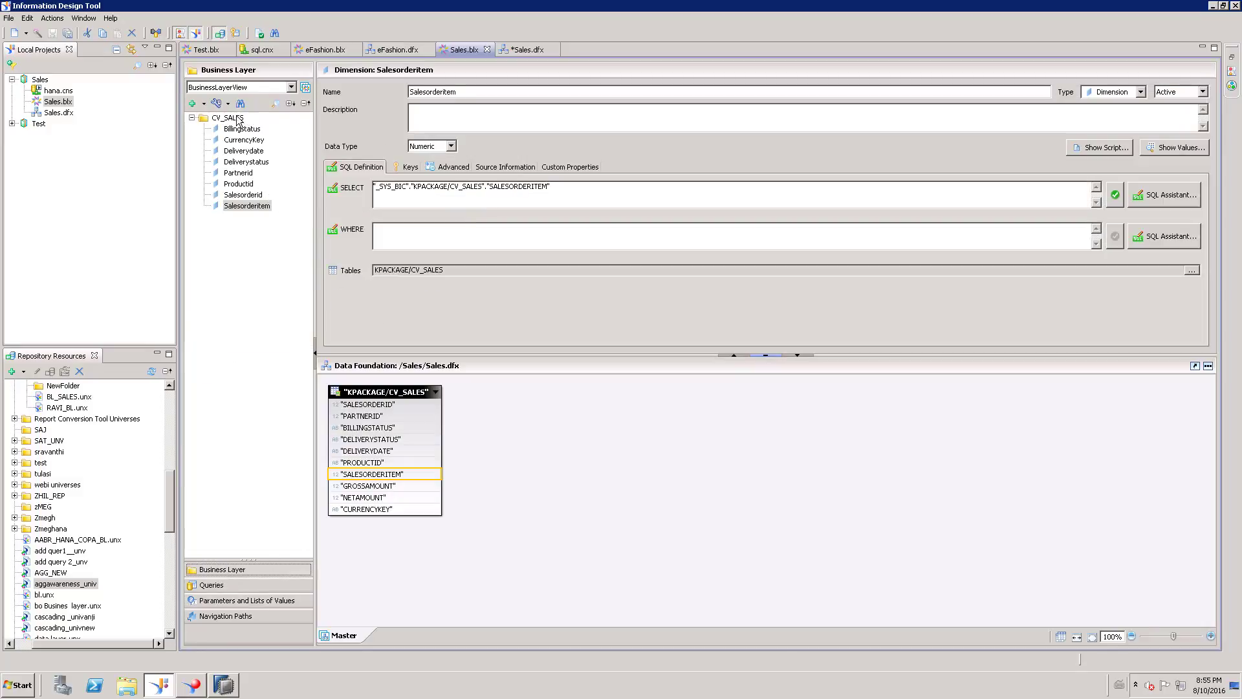
click(236, 117)
right_click(236, 118)
mouse_move(293, 117)
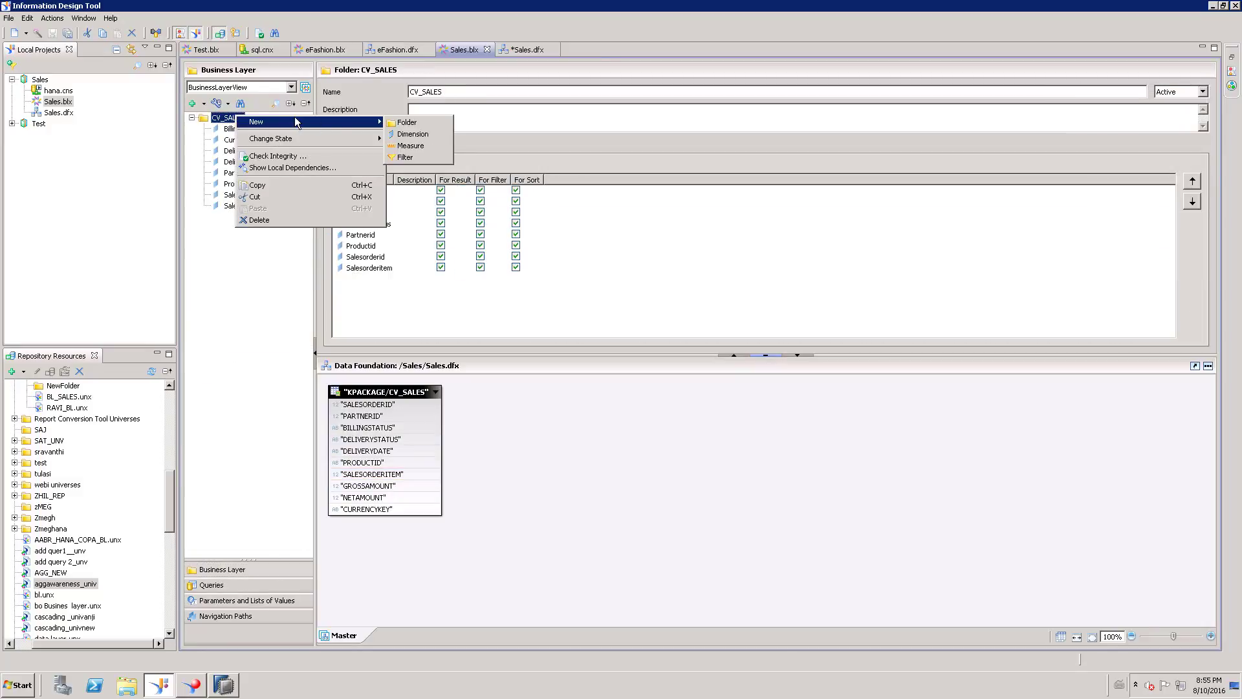
click(420, 131)
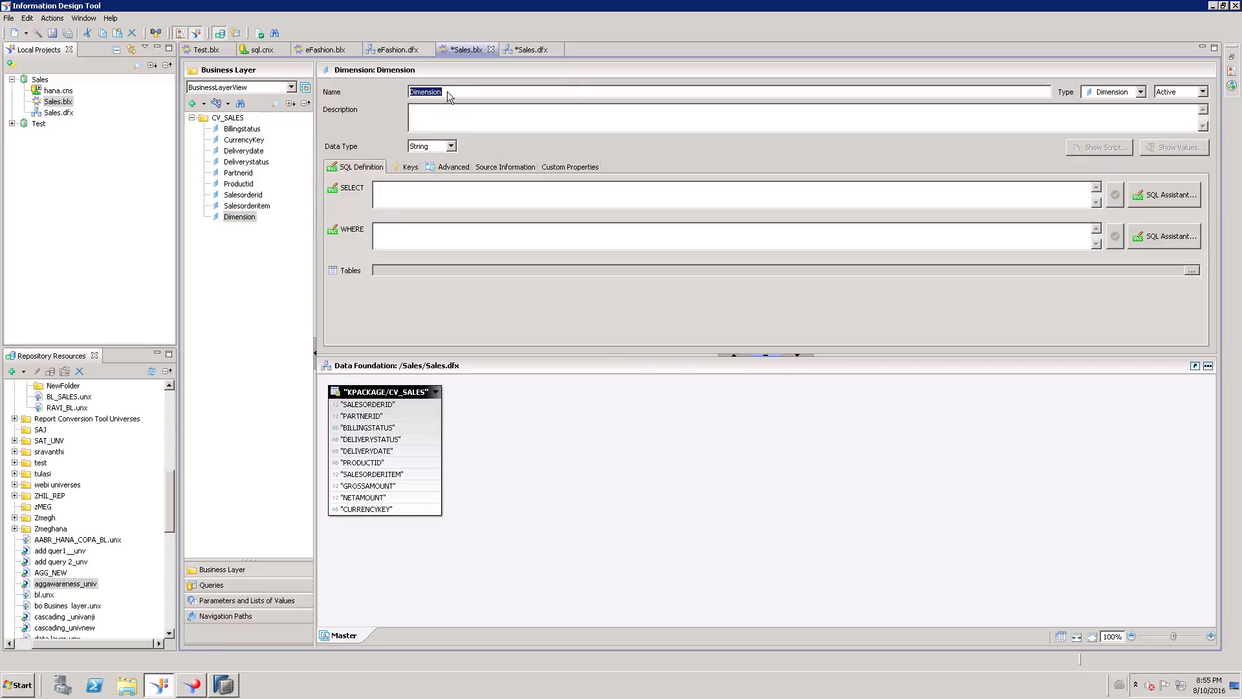
text(BL)
Define the BL dimension's SELECT expression as the DELIVERYSTATUS column of the KPACKAGE/CV_SALES table.
click(427, 196)
click(1165, 200)
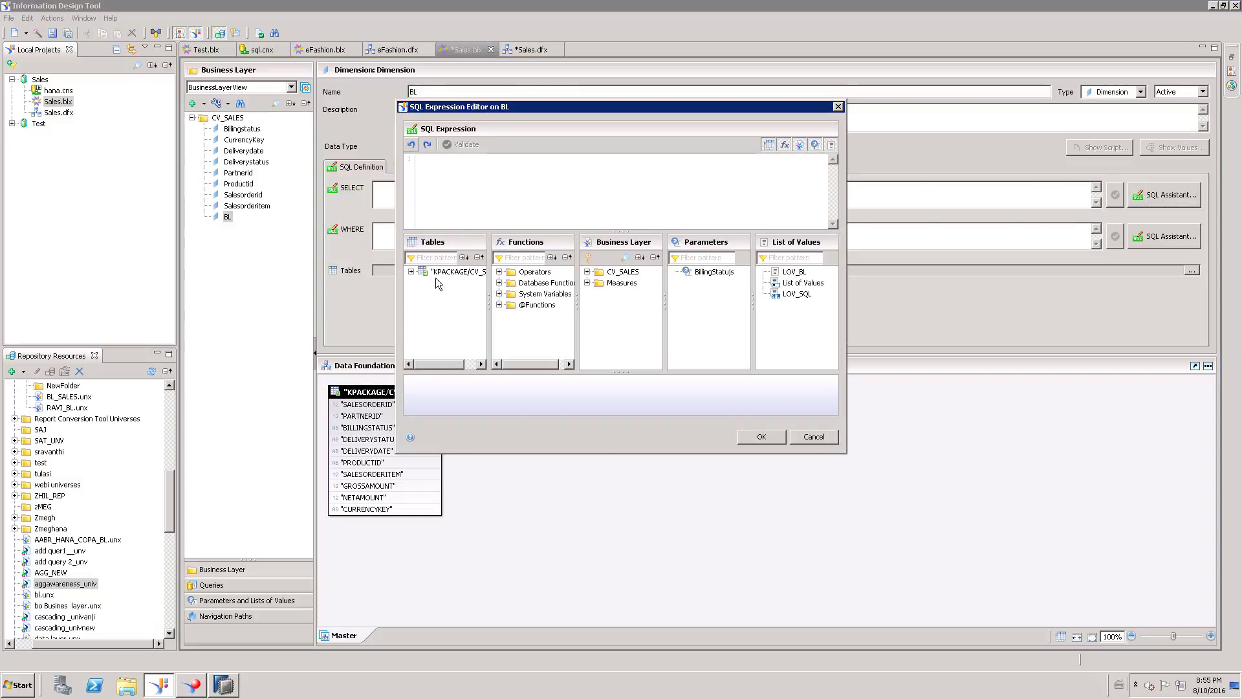
click(411, 272)
double_click(460, 316)
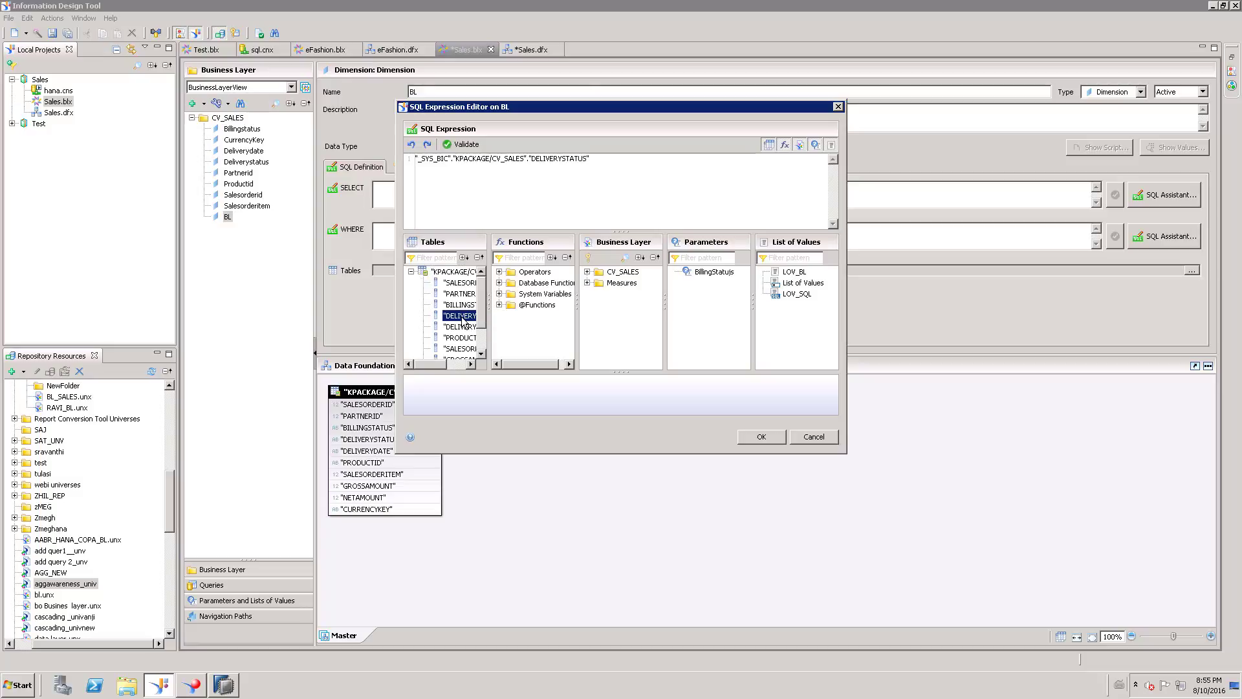
click(756, 438)
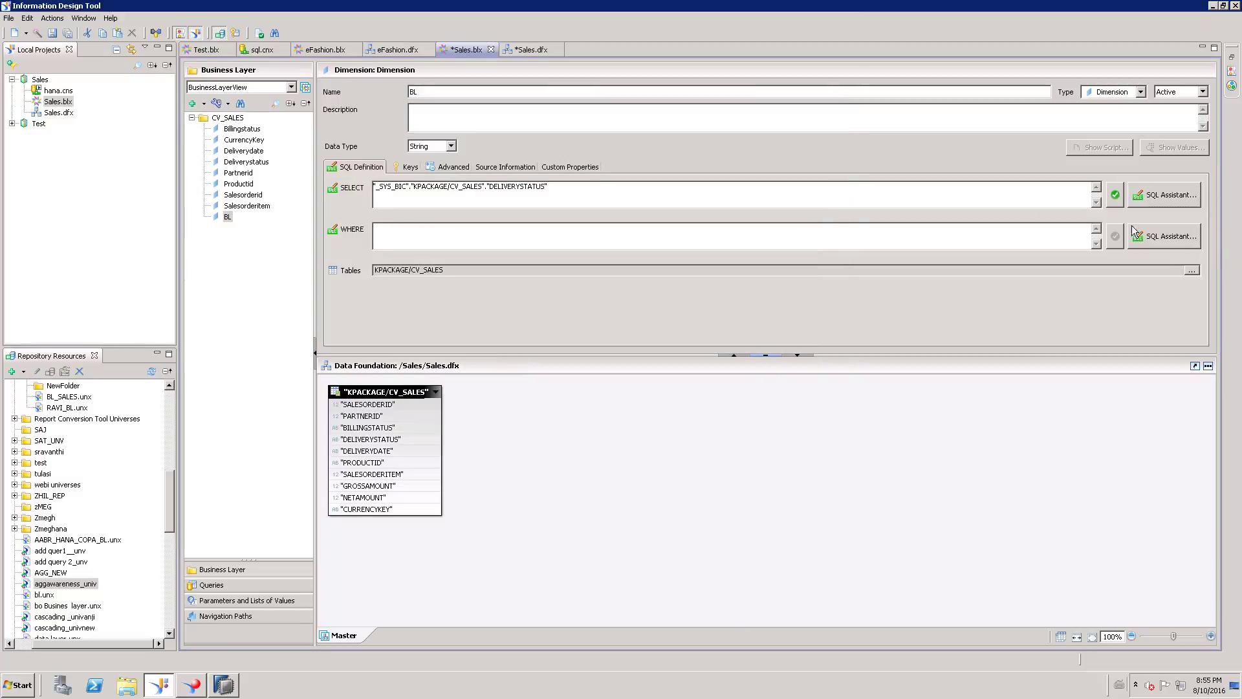
Begin the BL dimension's WHERE expression with the BILLINGSTATUS column of KPACKAGE/CV_SALES followed by an equals sign.
click(1165, 236)
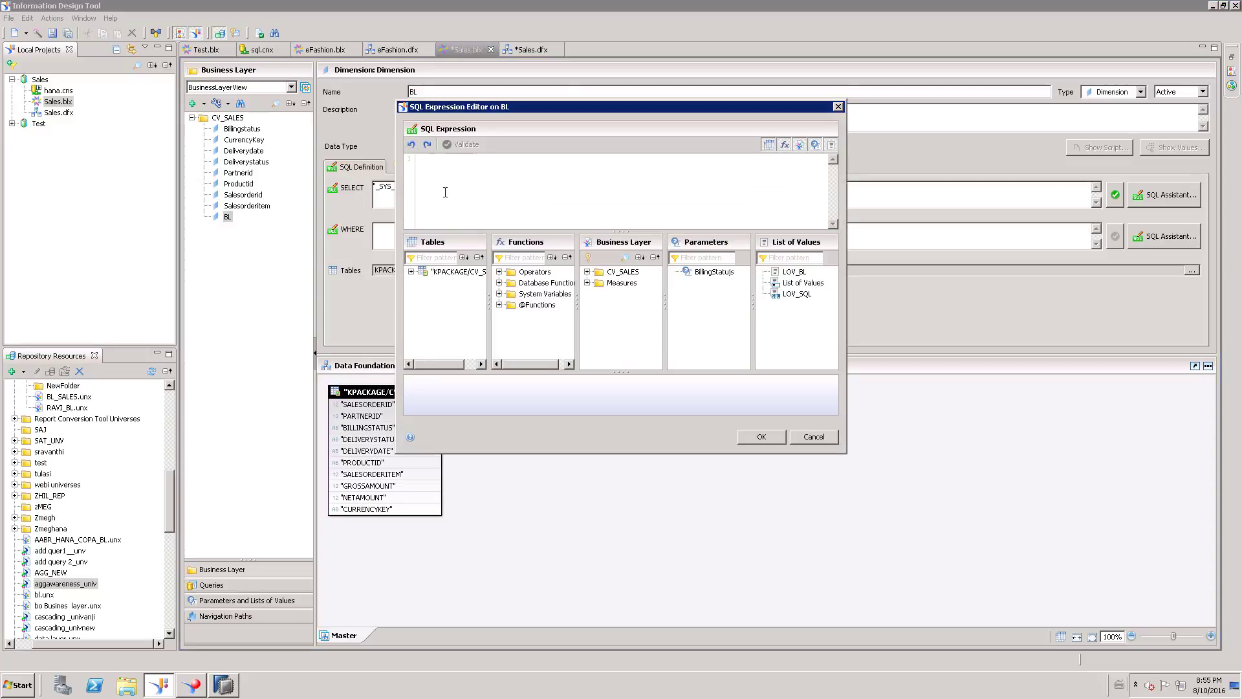
click(412, 272)
drag(459, 304, 534, 202)
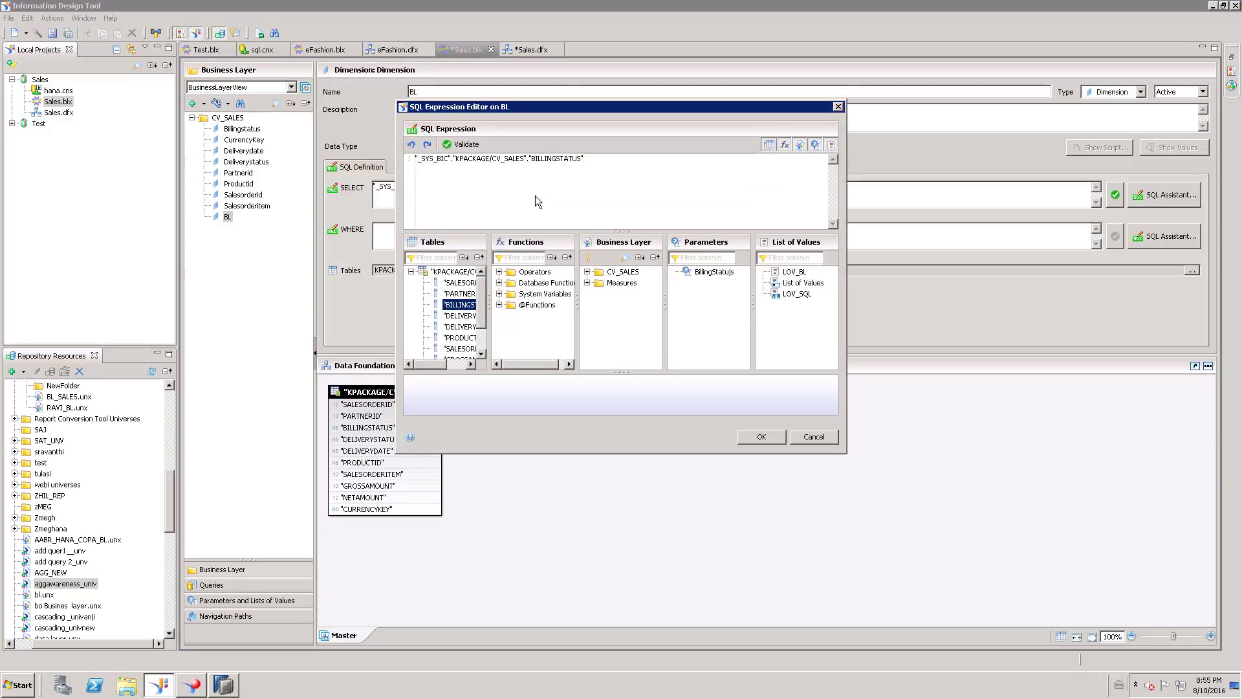
click(610, 165)
click(498, 305)
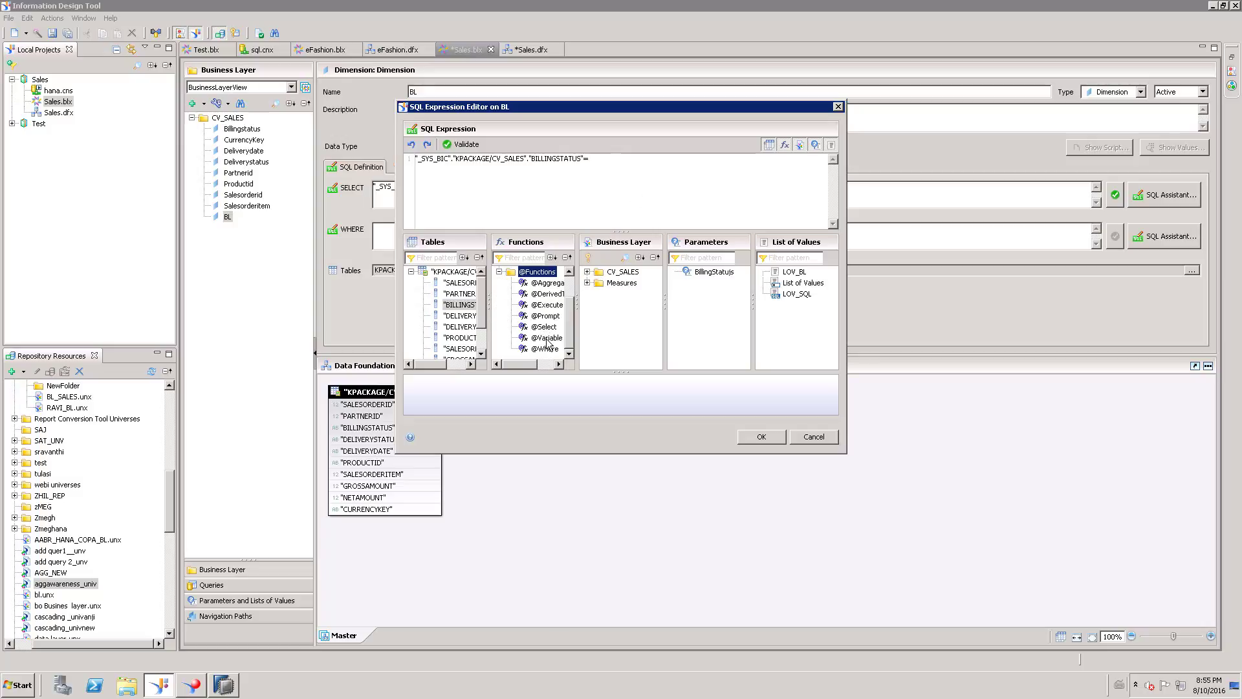
double_click(546, 316)
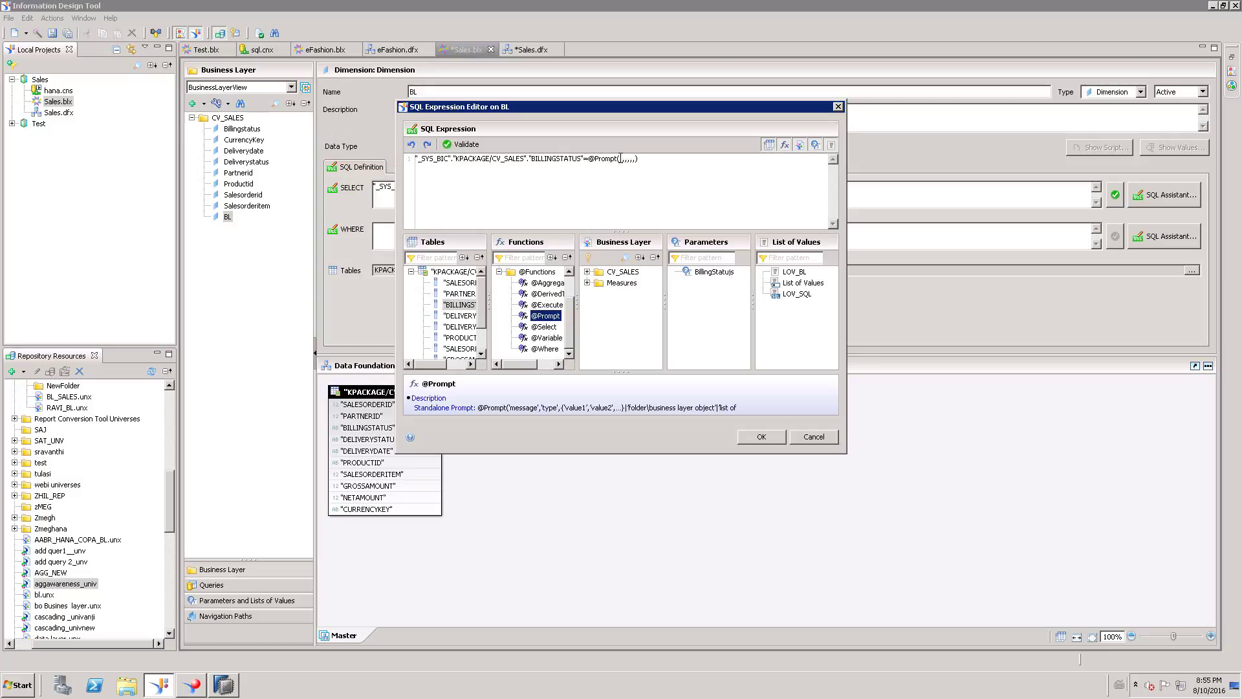
click(620, 159)
text('Select Billing Status',)
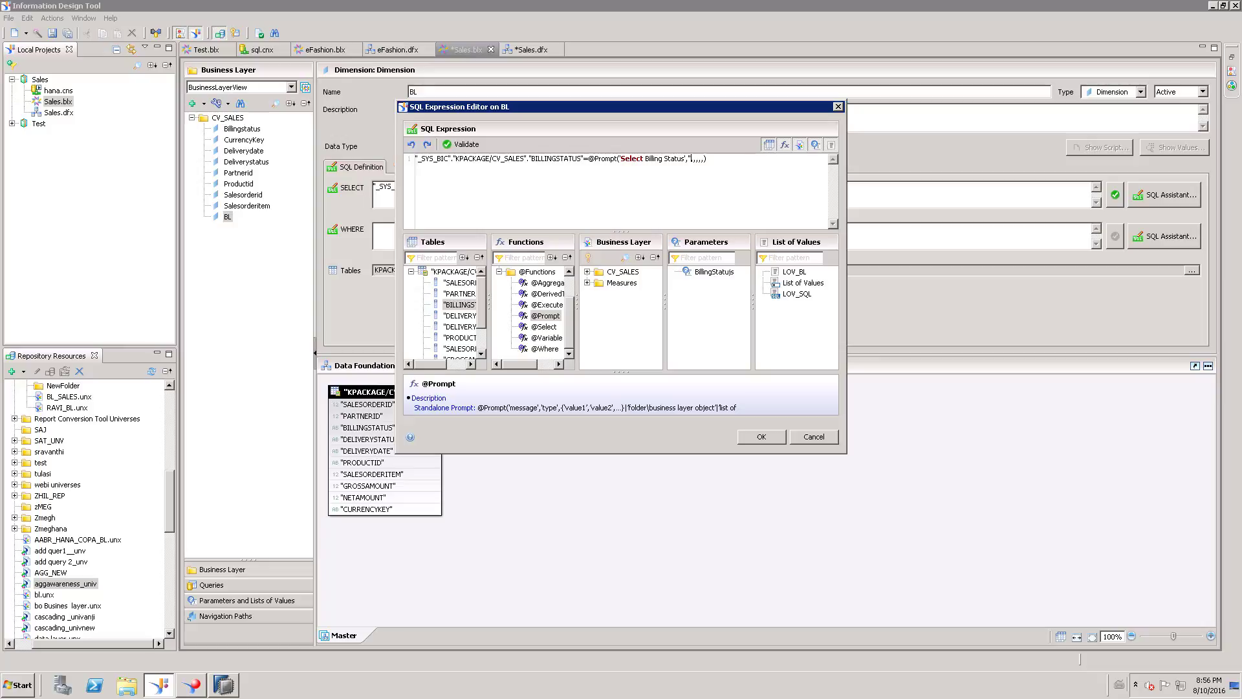
text(')
click(796, 294)
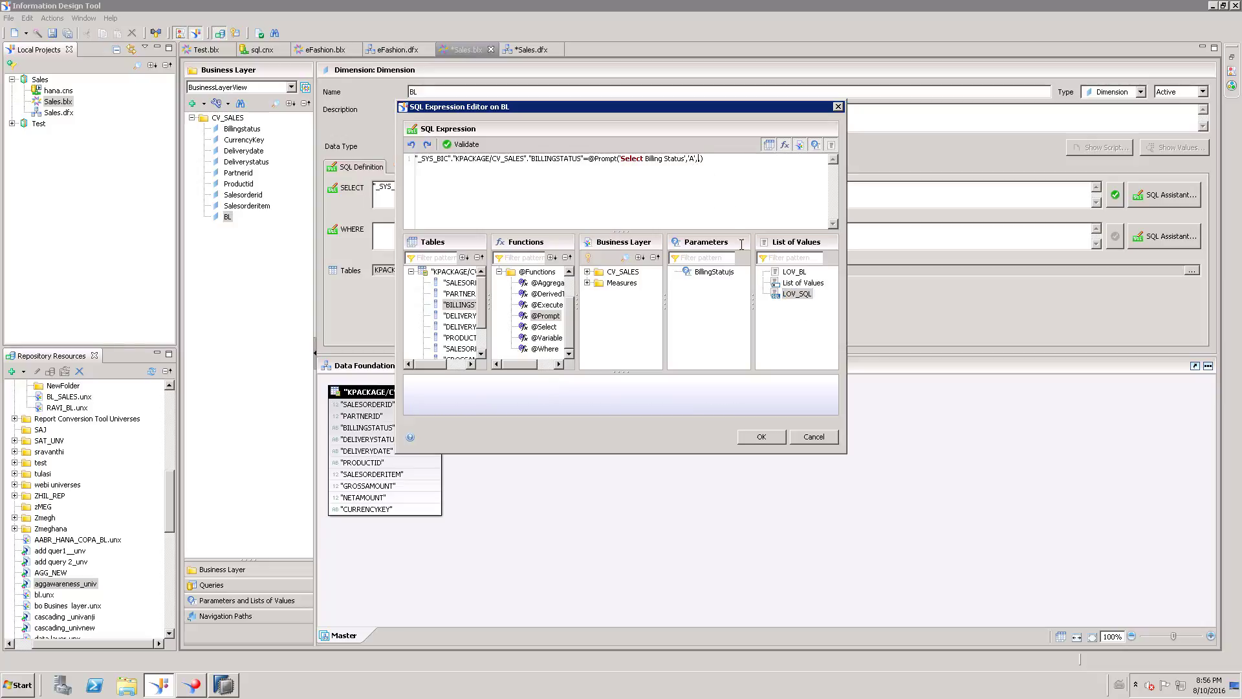
double_click(796, 293)
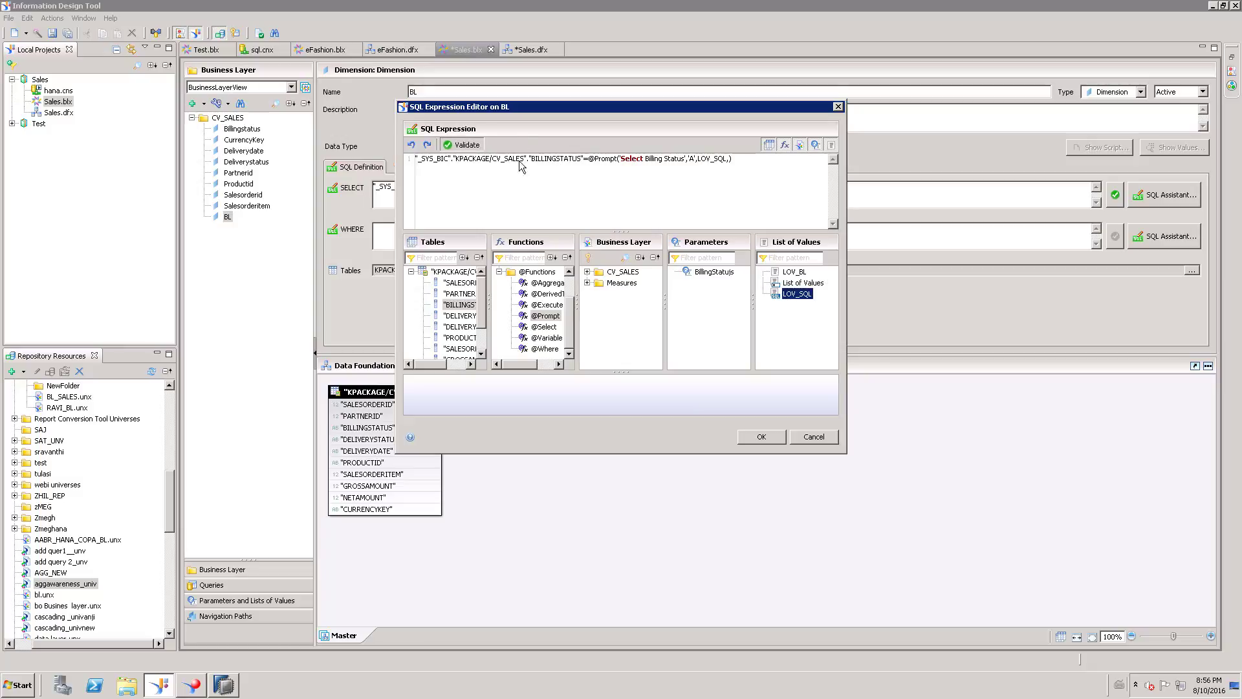
click(461, 144)
click(713, 297)
click(763, 437)
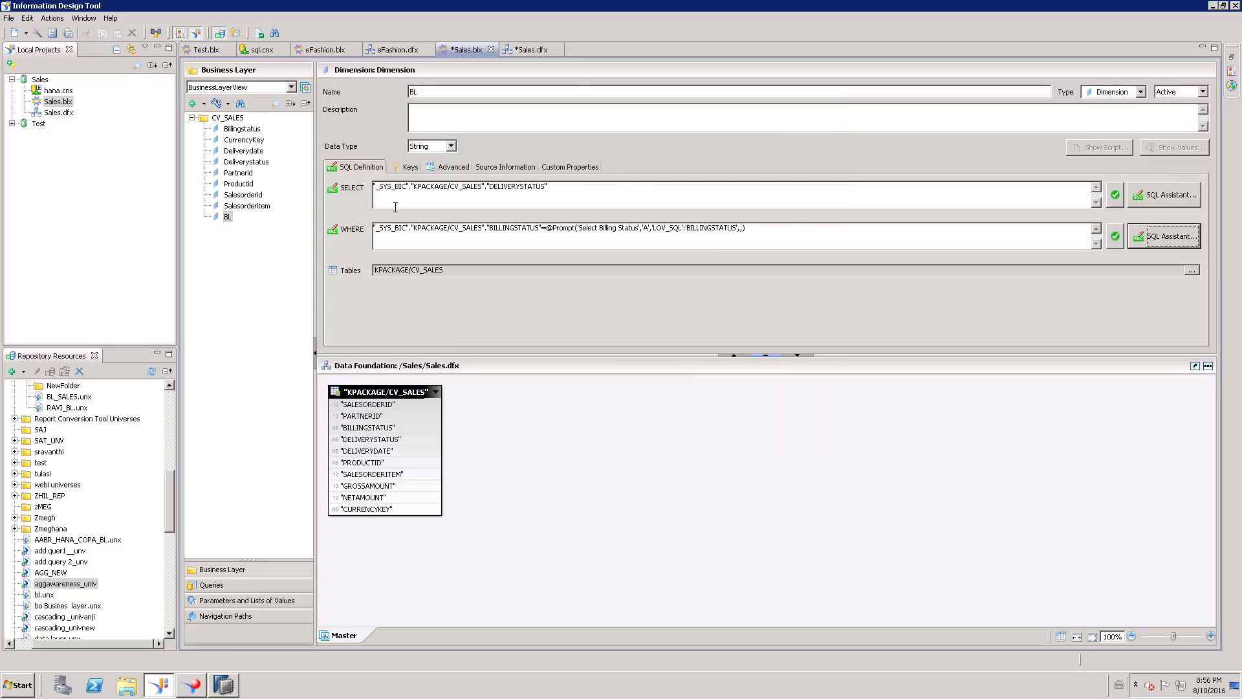
Preview the BL dimension's values, trying I and P in the billing status prompt, and cancel the prompt.
click(230, 218)
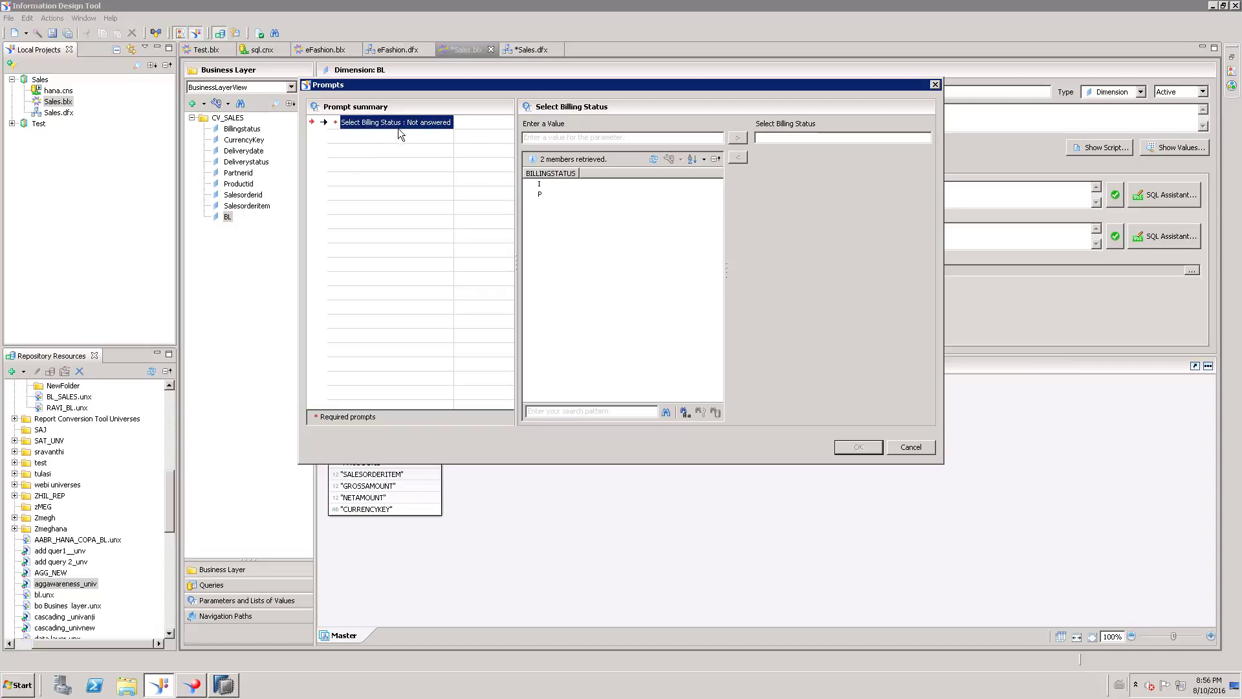
click(542, 184)
click(542, 195)
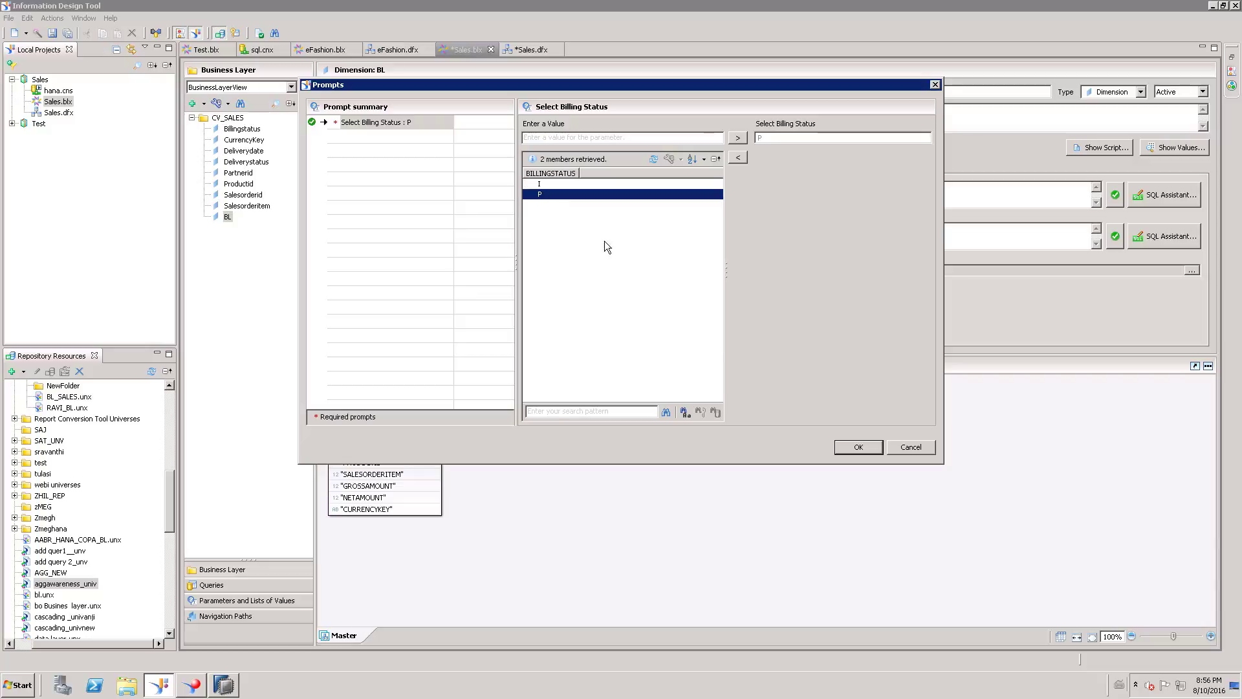
click(908, 449)
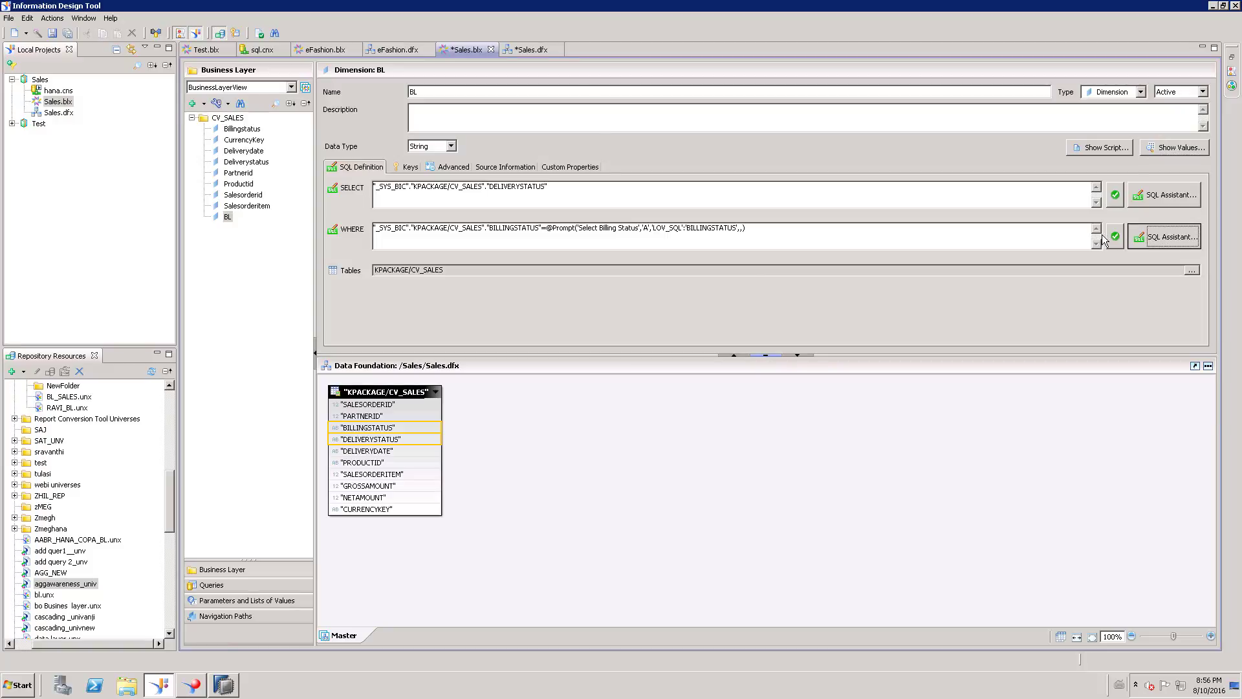
Replace the prompt function in BL's WHERE expression with the BillingStatujs parameter, validating and accepting the expression.
click(1165, 236)
drag(810, 161, 590, 156)
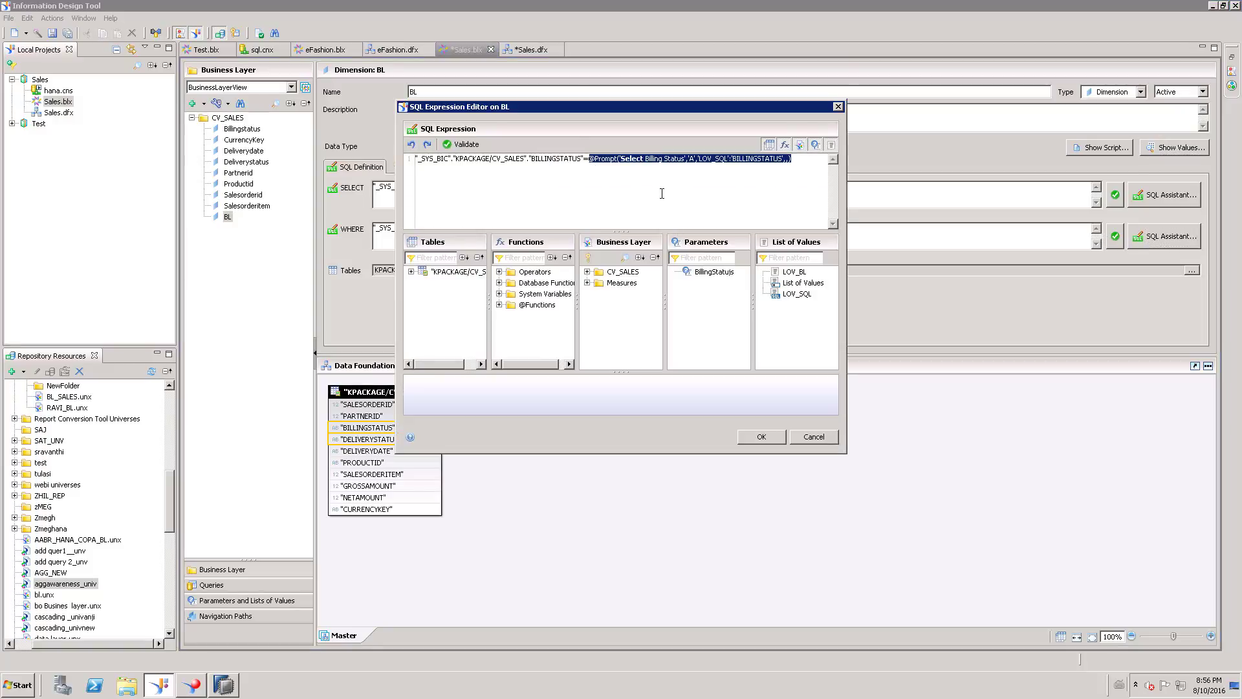
key(BackSpace)
double_click(719, 272)
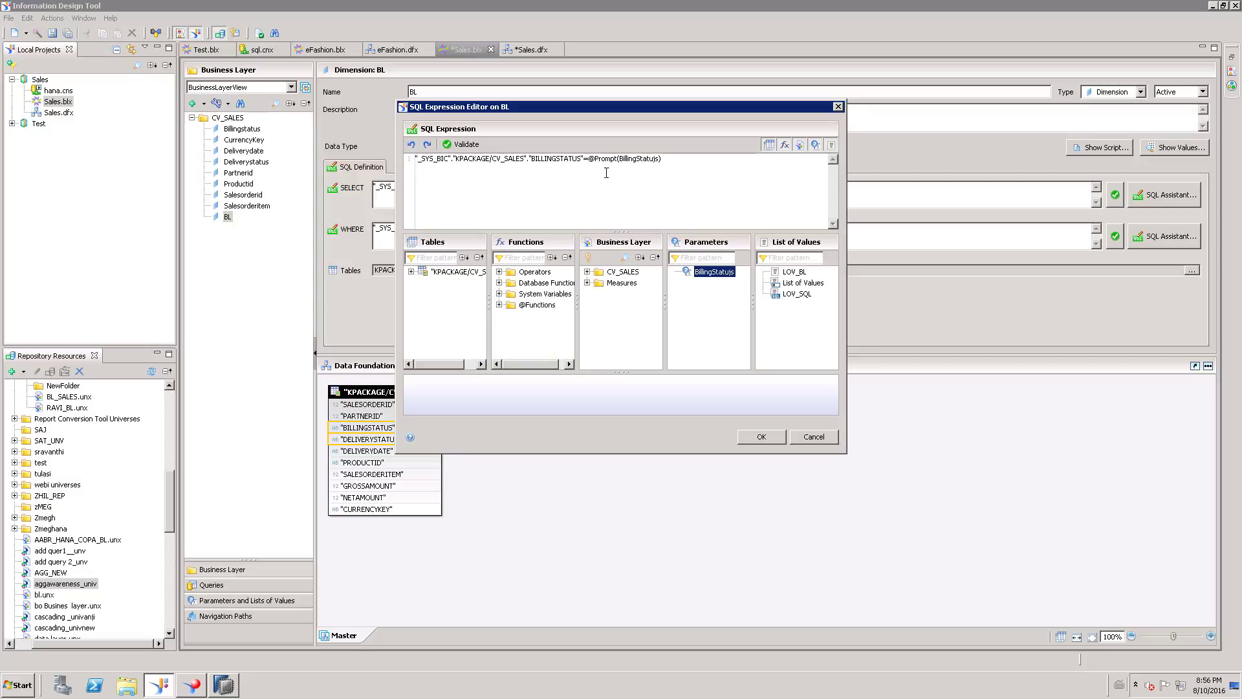
click(462, 147)
click(711, 295)
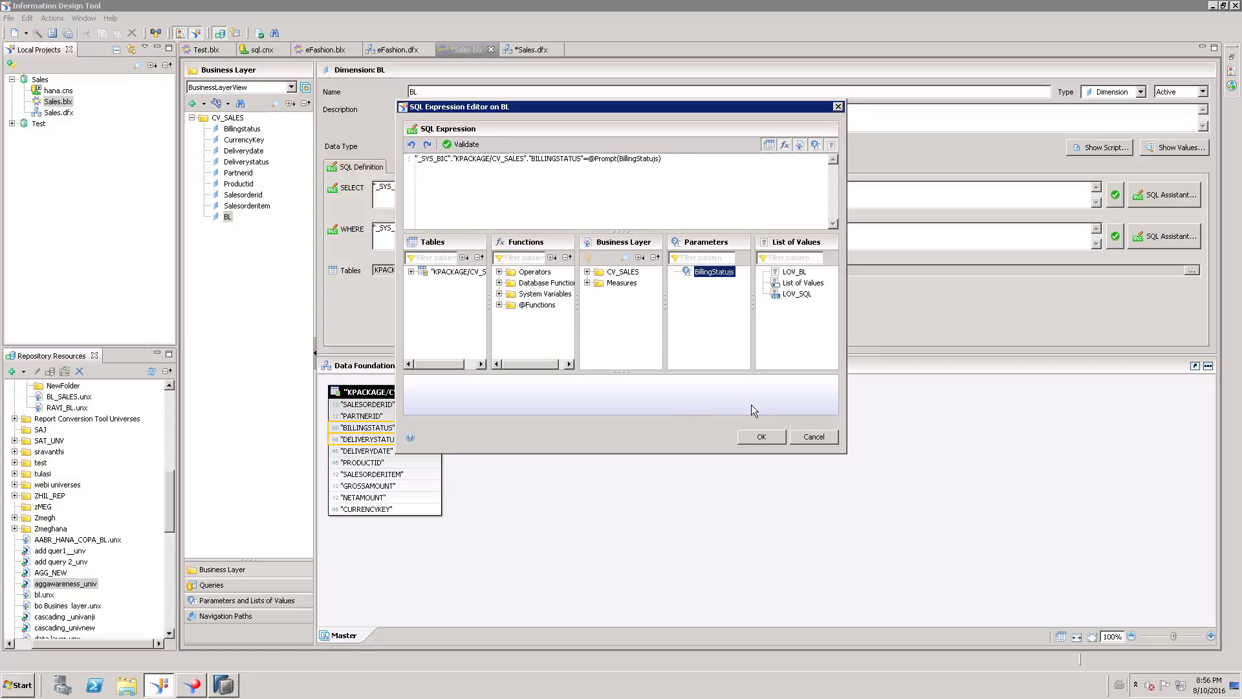
click(761, 437)
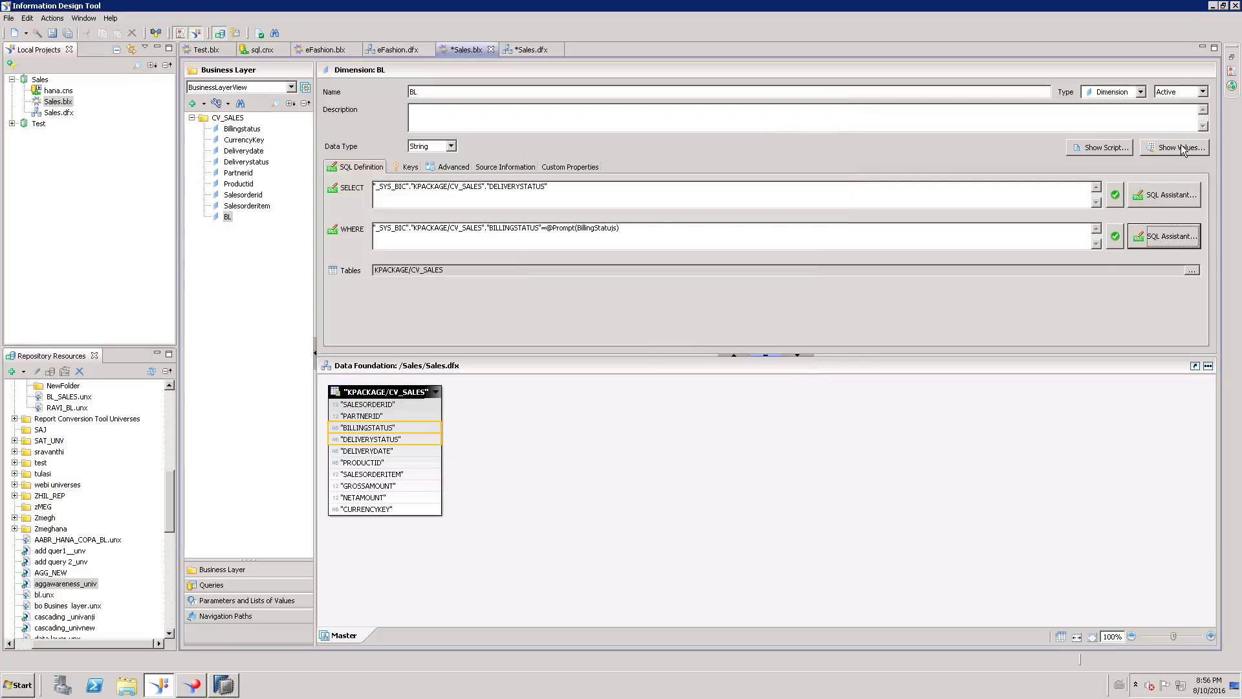
Test the parameter-based prompt by previewing BL's values and choosing I, and cancel the prompt.
key(Return)
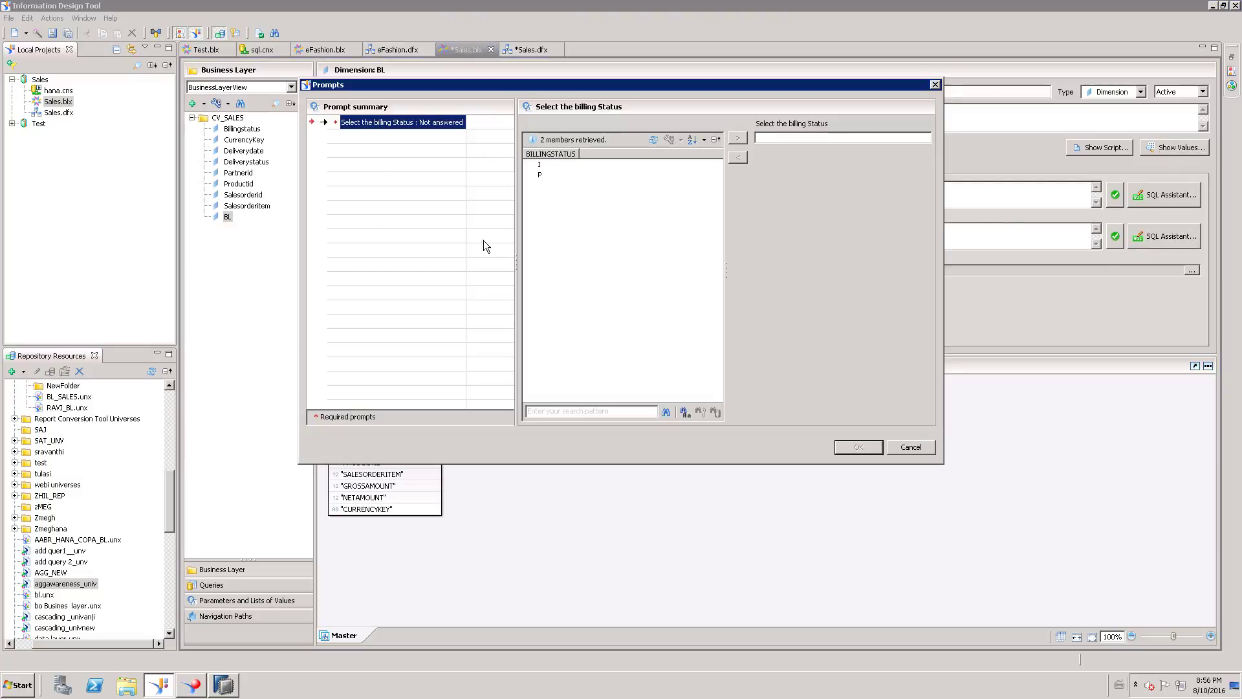
click(540, 165)
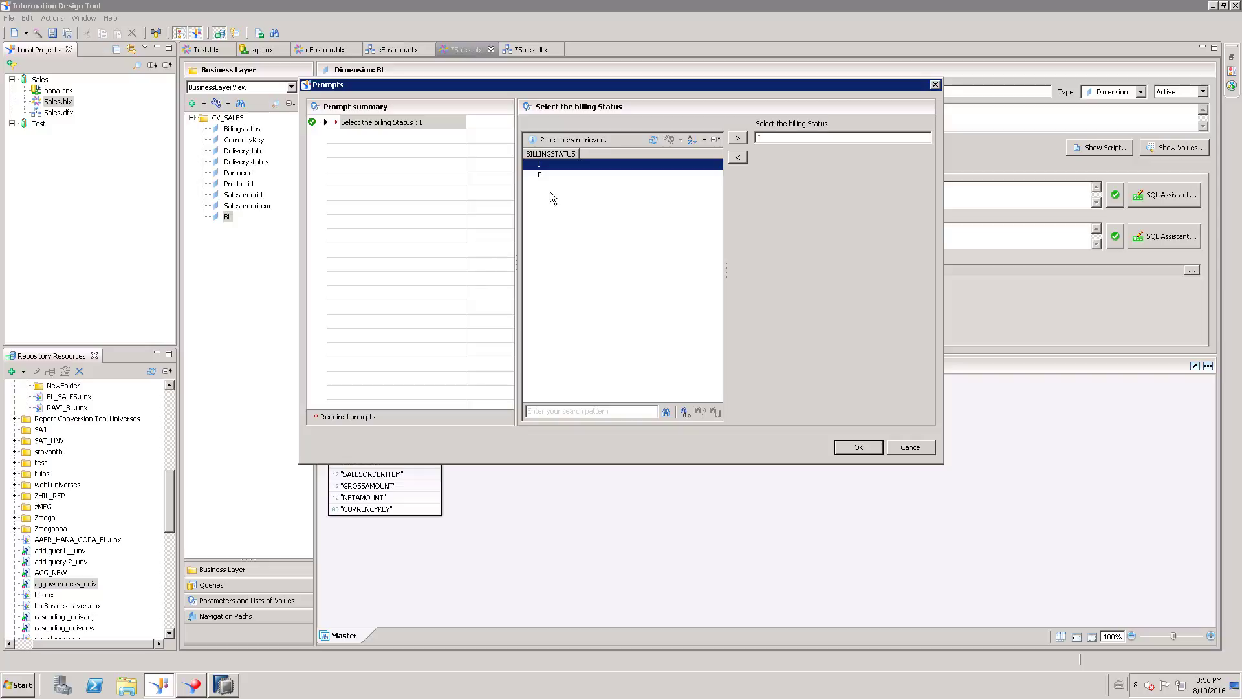
click(904, 446)
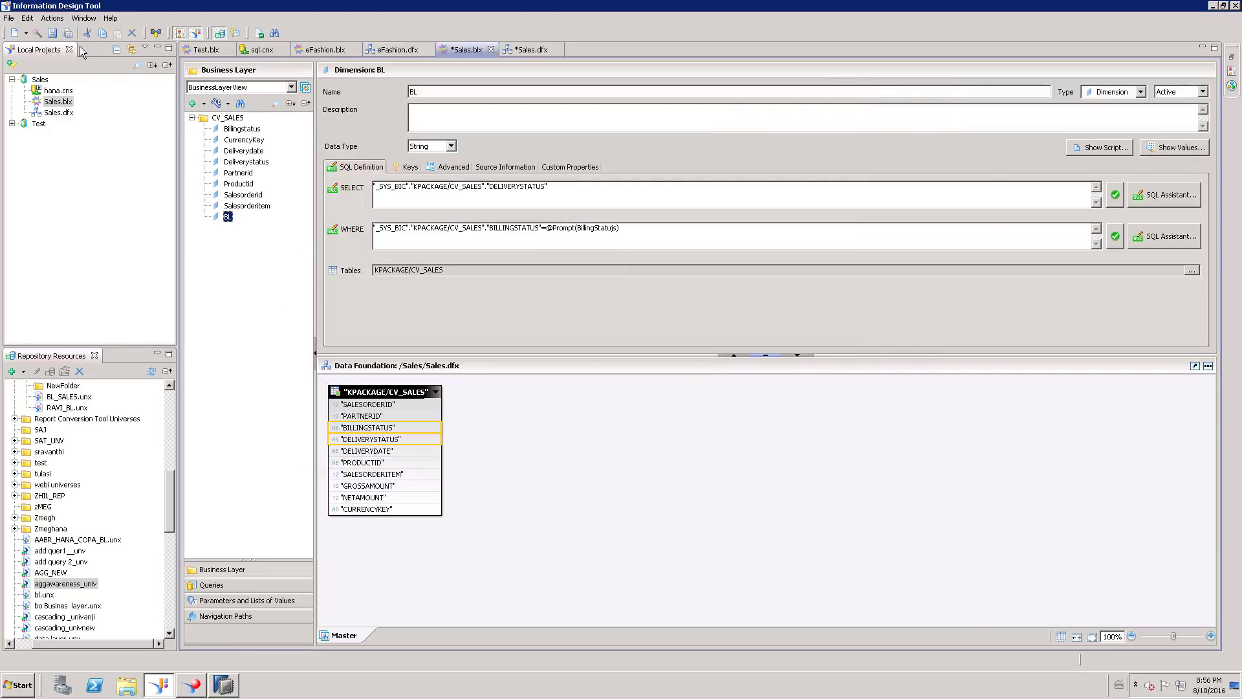
Save the Sales.blx business layer and start publishing it to a repository, including Sales.dfx among the resources to save.
click(69, 82)
key(ctrl+s)
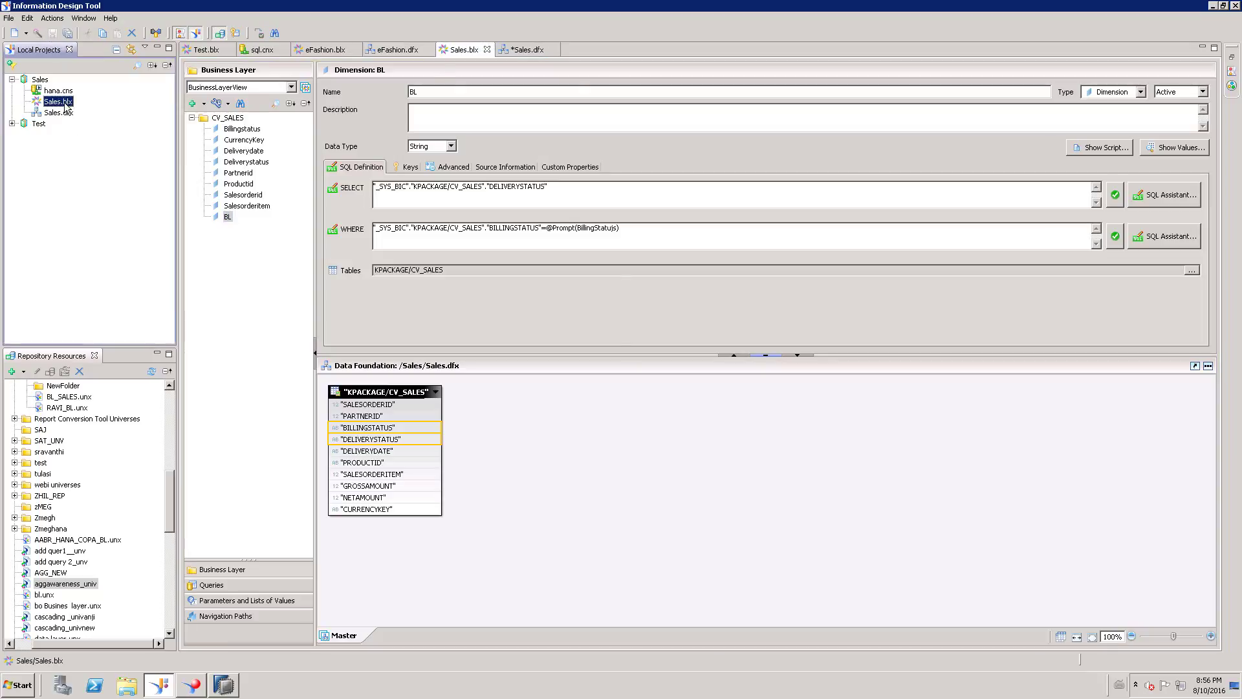
right_click(65, 102)
mouse_move(145, 274)
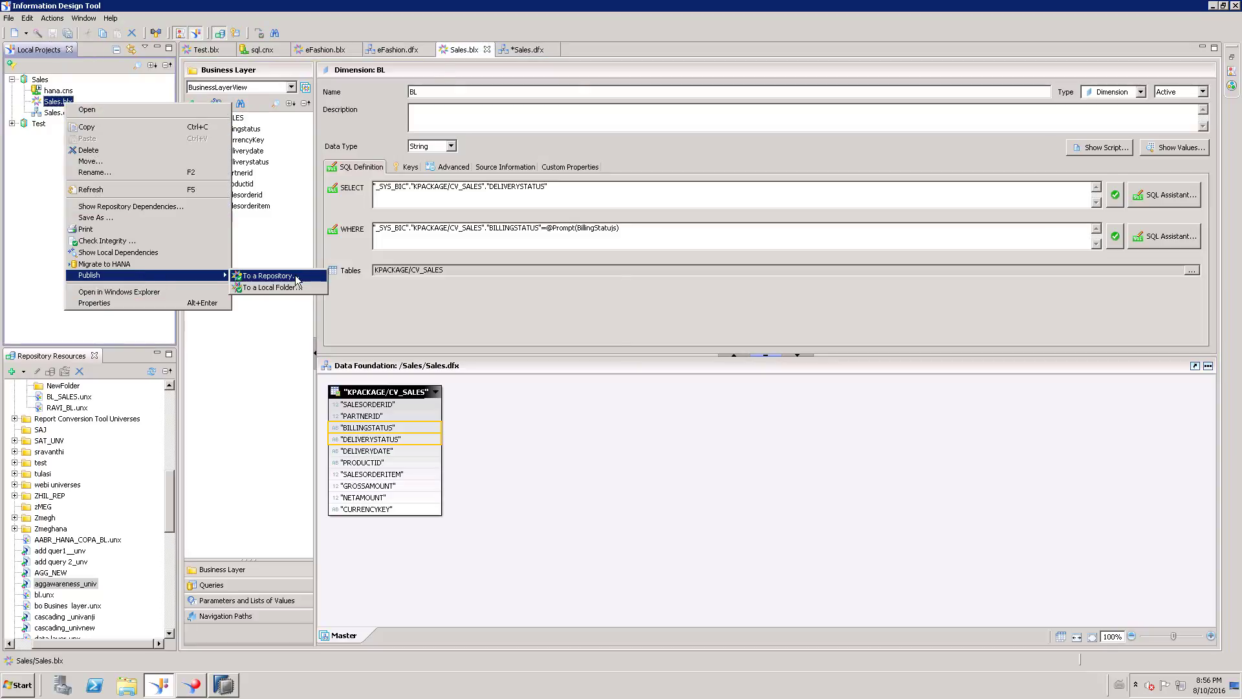
click(265, 275)
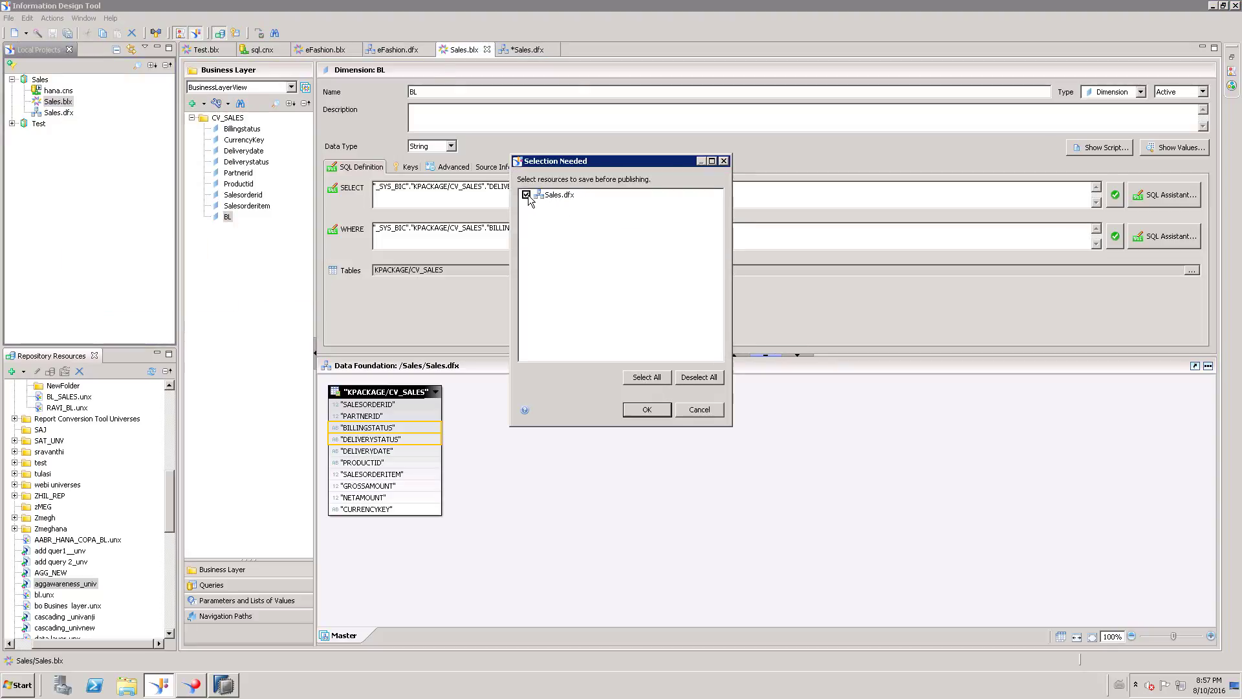
click(657, 412)
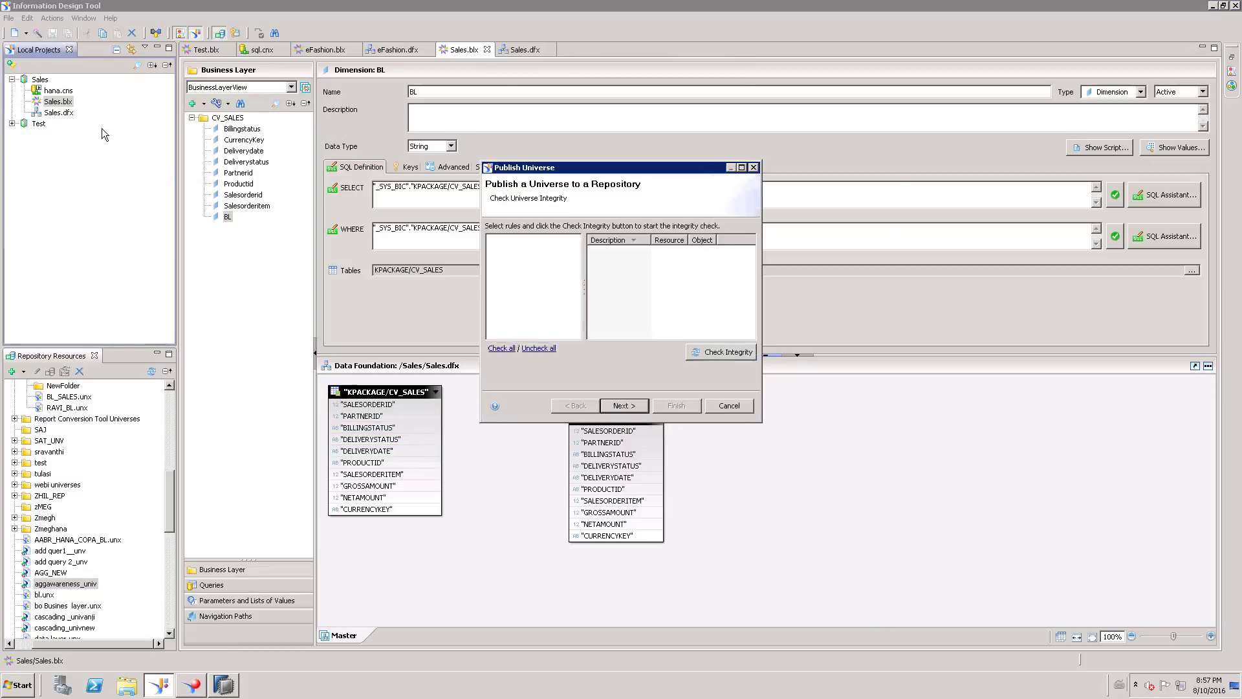
Publish the universe to the AABR repository folder without running an integrity check.
click(634, 407)
click(590, 271)
click(594, 282)
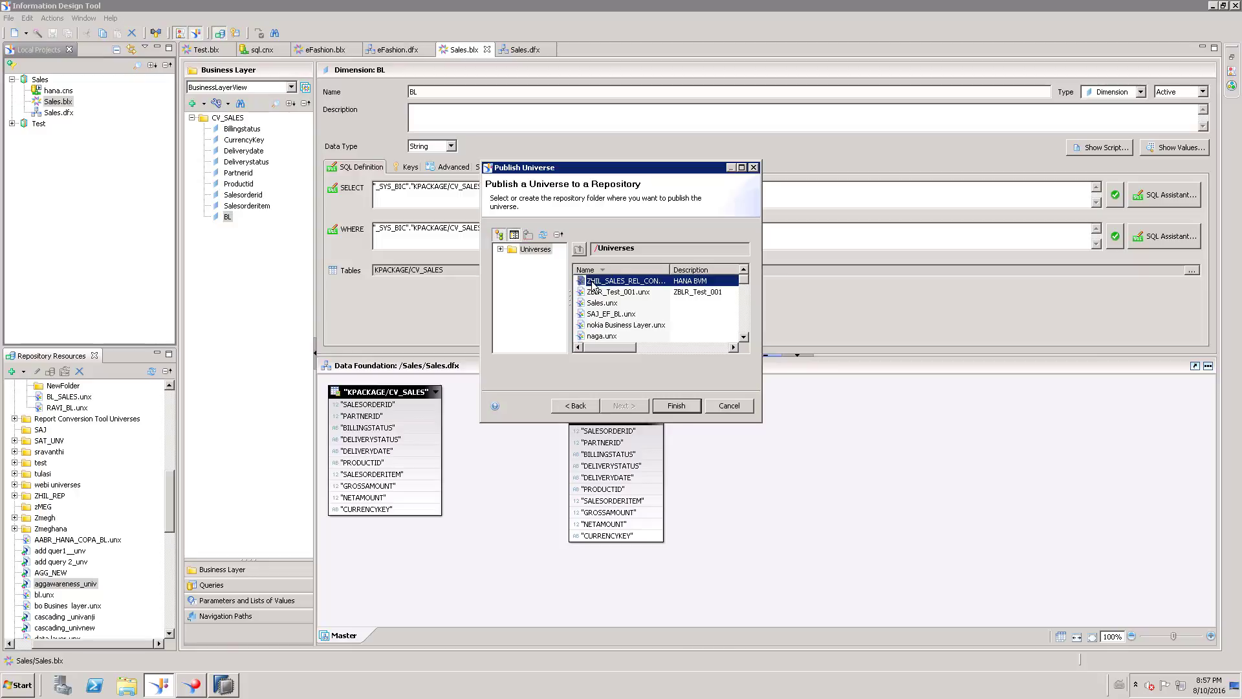
drag(748, 285, 751, 338)
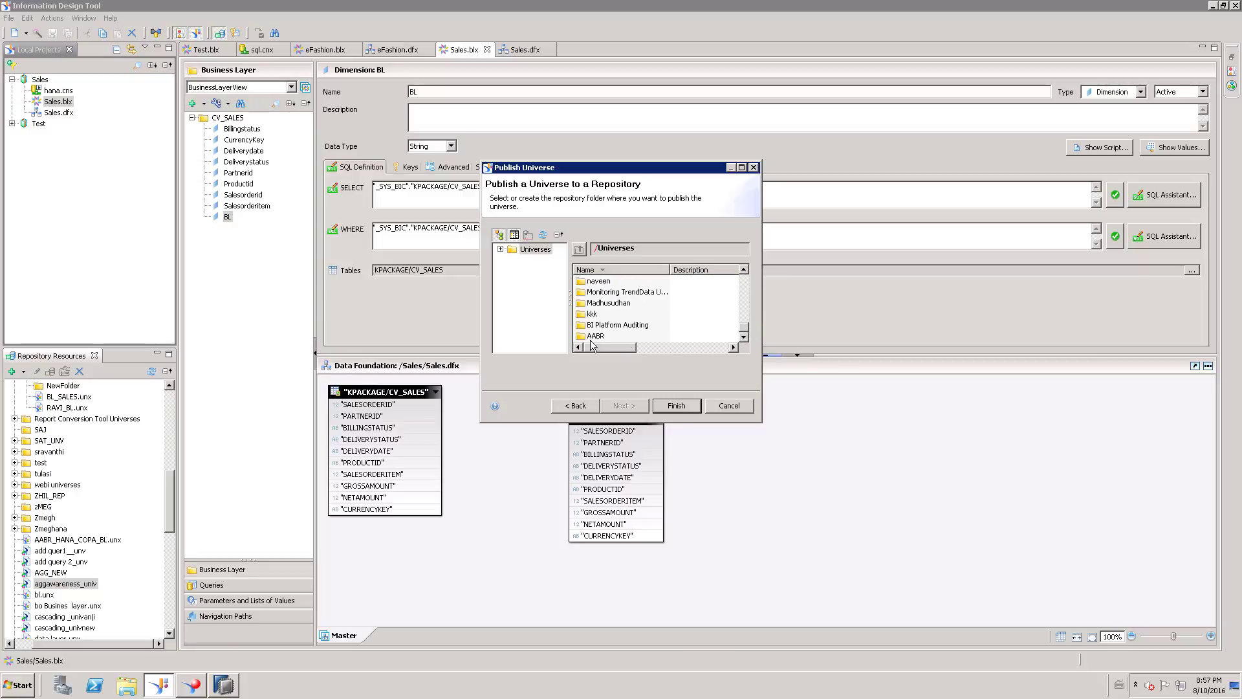
double_click(592, 337)
click(666, 405)
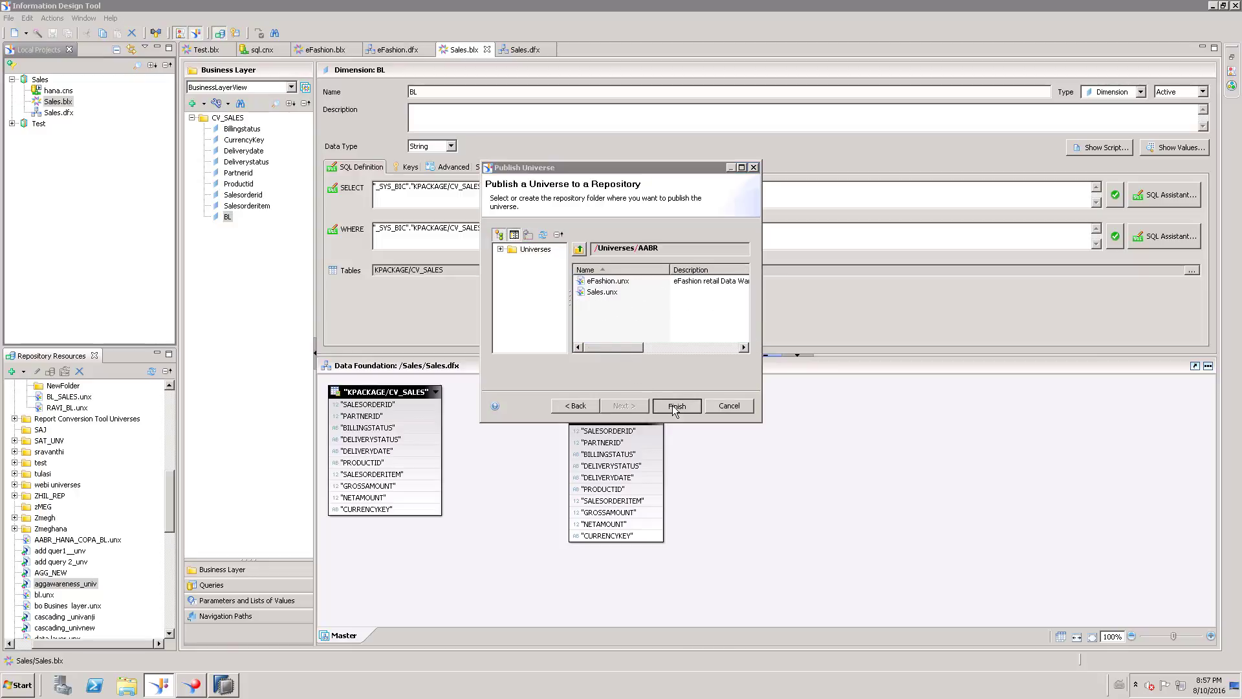
click(656, 390)
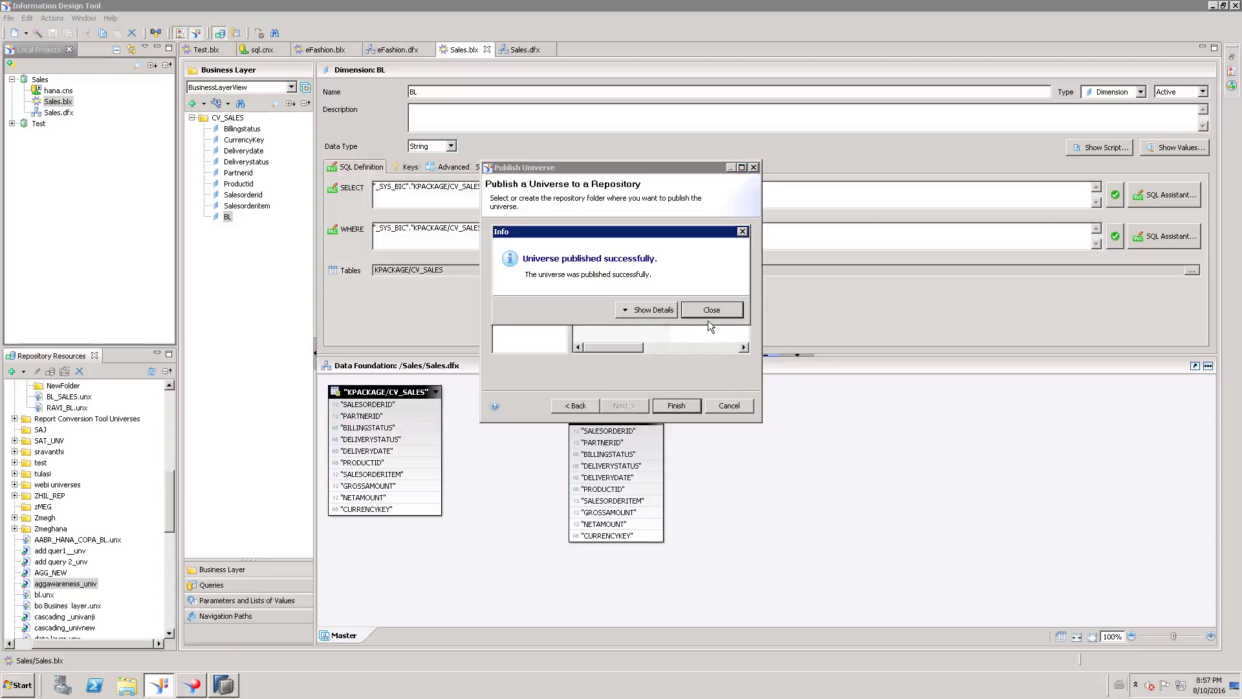
click(710, 314)
Switch to Web Intelligence Rich Client and create a document from Sales.unx in the AABR folder, refreshing the universe list filtered by "sales".
click(191, 684)
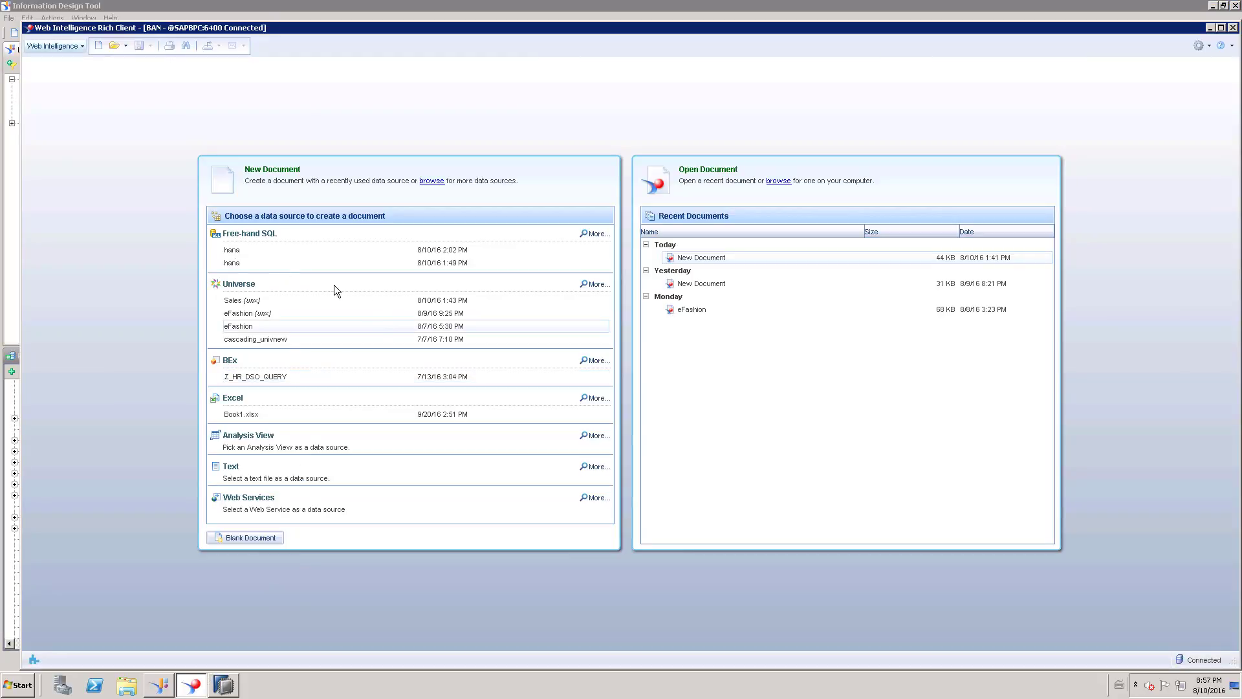
click(597, 285)
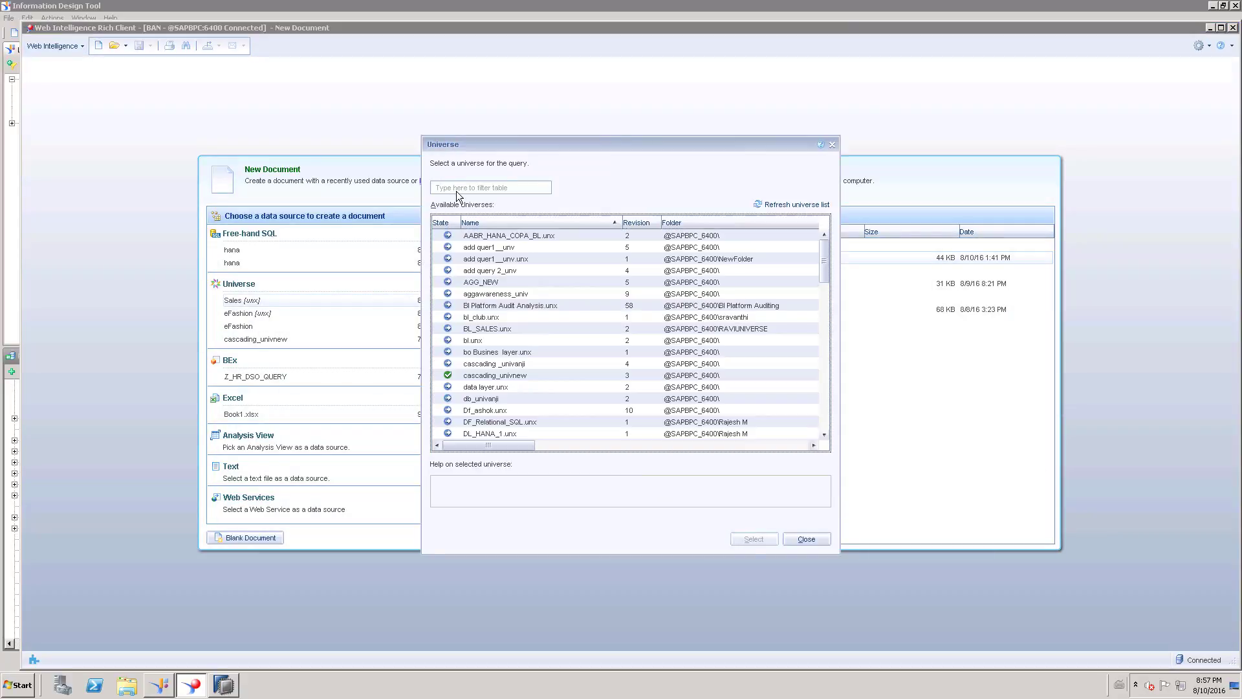
click(454, 189)
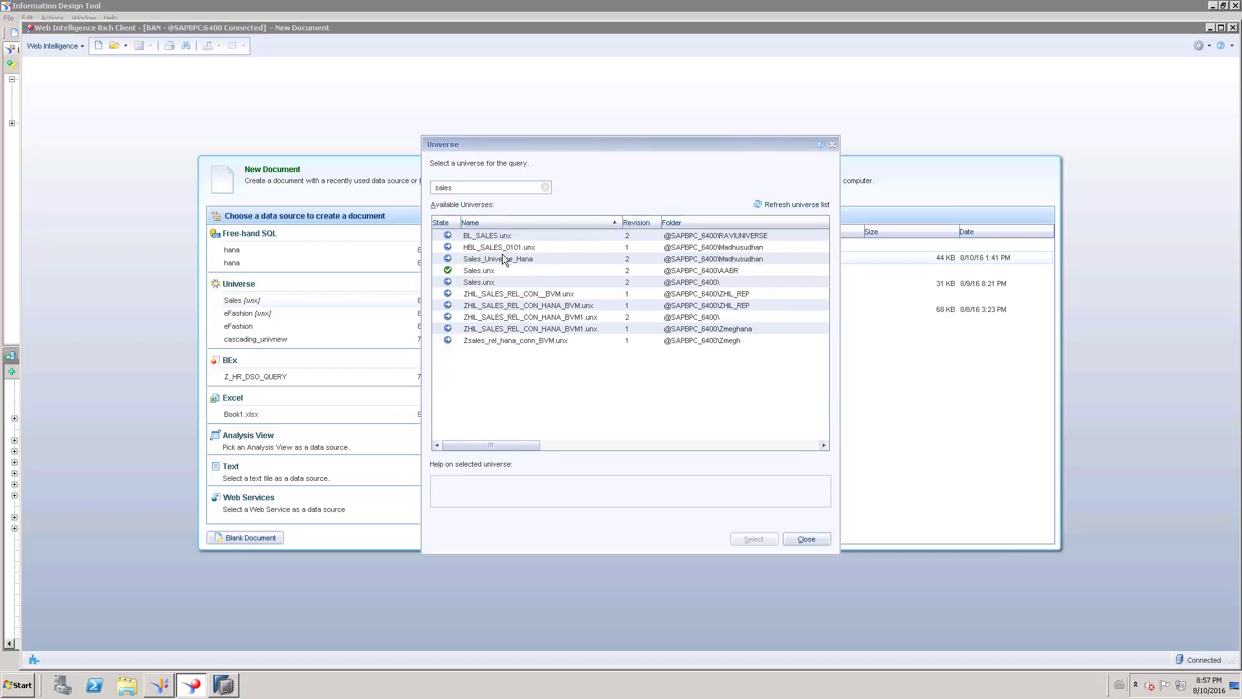
click(695, 270)
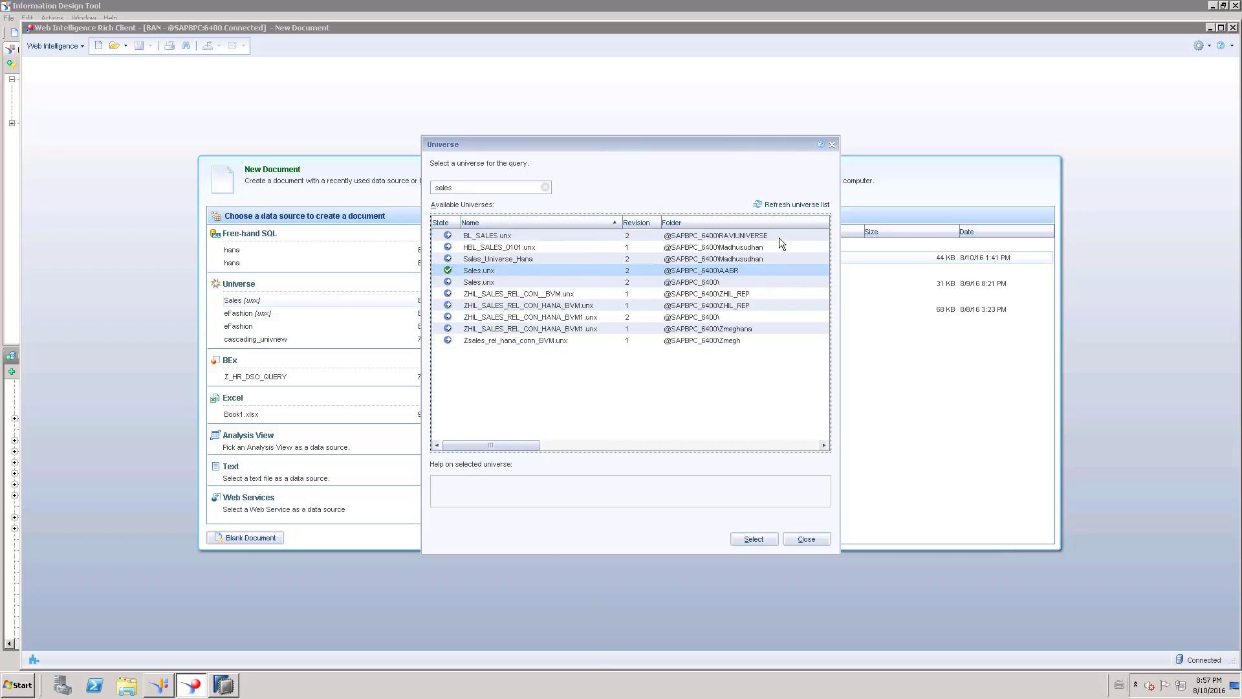
click(790, 204)
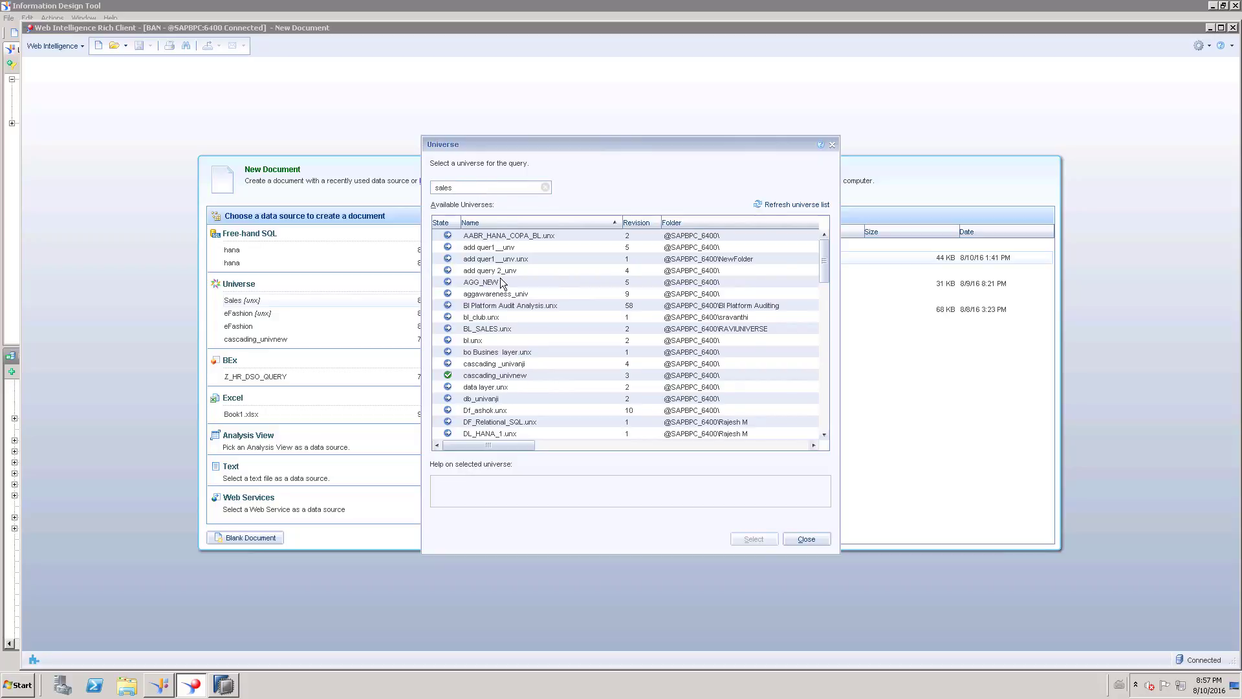
click(482, 272)
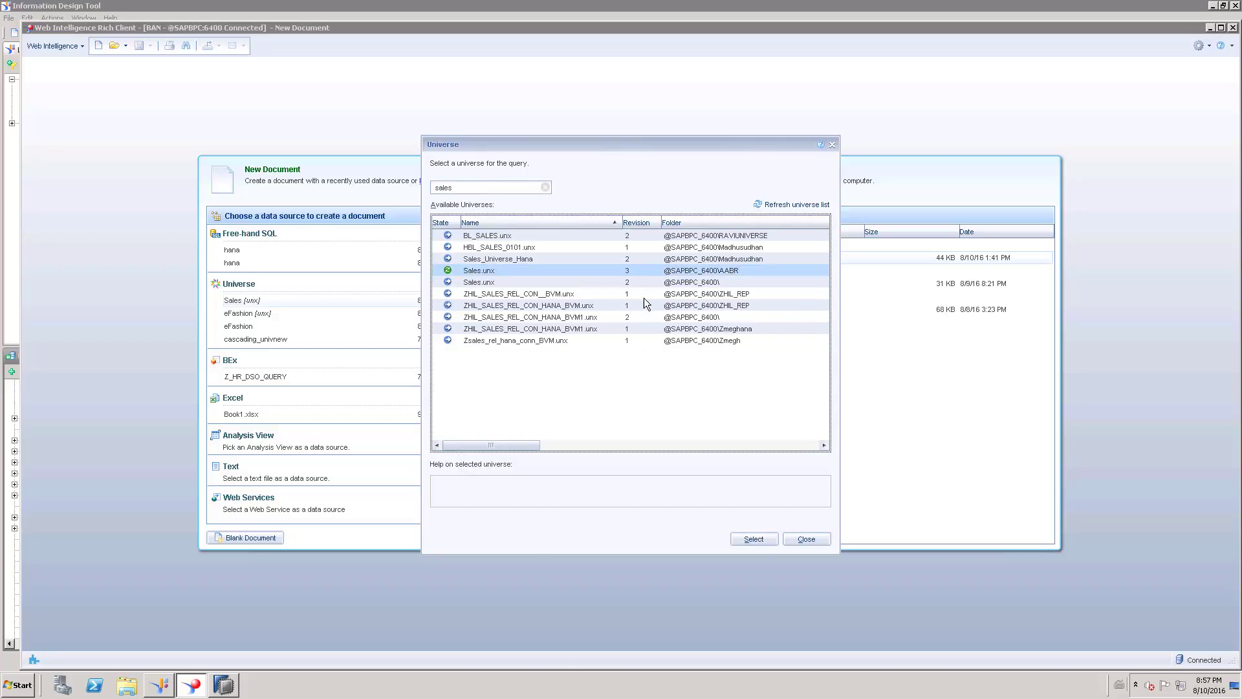
click(753, 539)
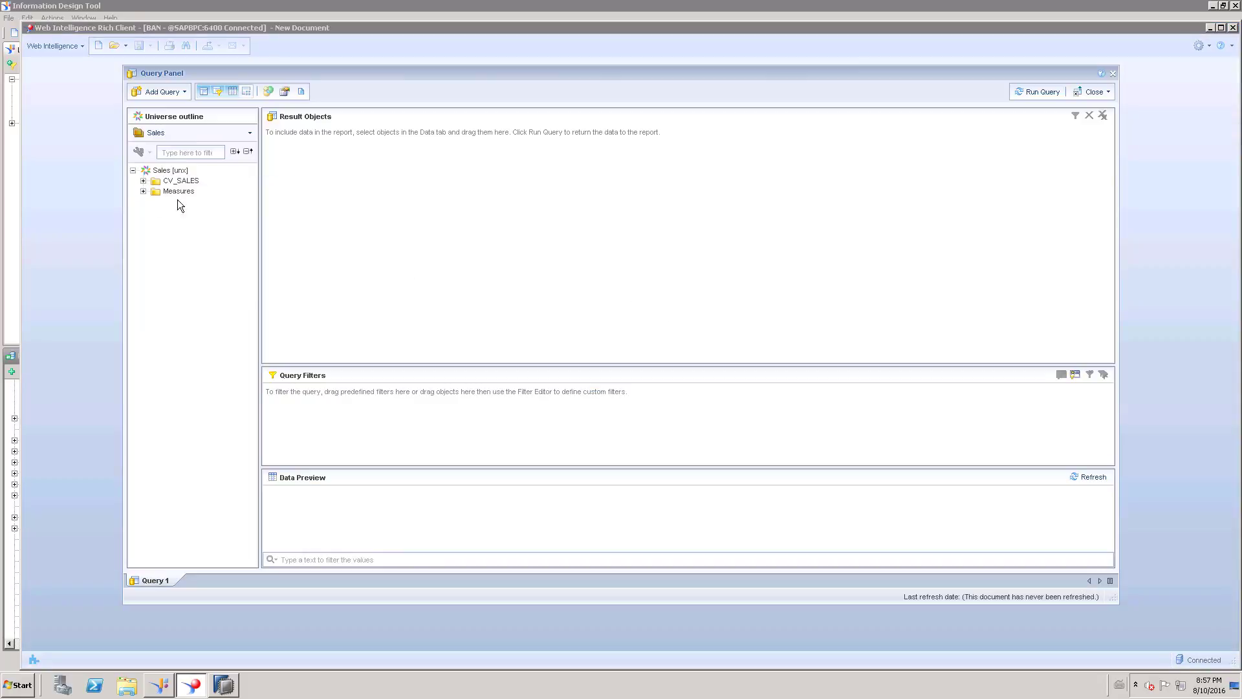
Add Netamount, Grossamount, Billingstatus, Deliverydate, Deliverystatus, Productid and Salesorderitem to the query's result objects.
click(142, 190)
drag(184, 201, 304, 174)
click(143, 181)
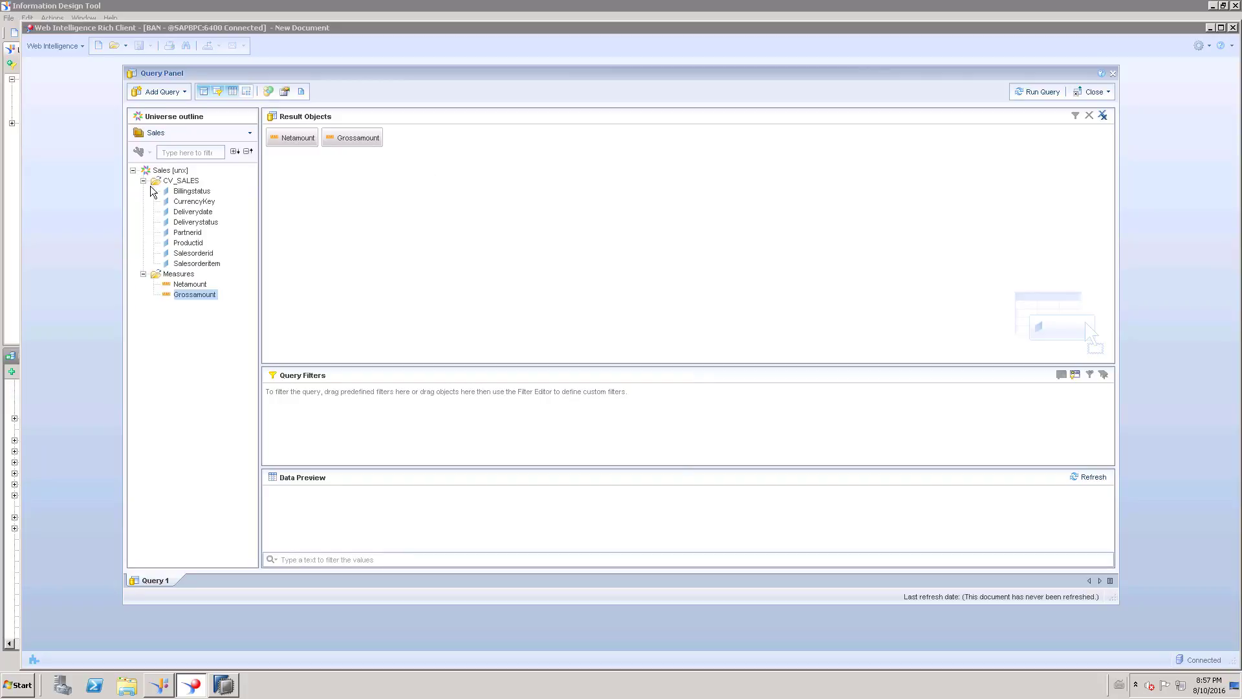
drag(201, 194, 388, 205)
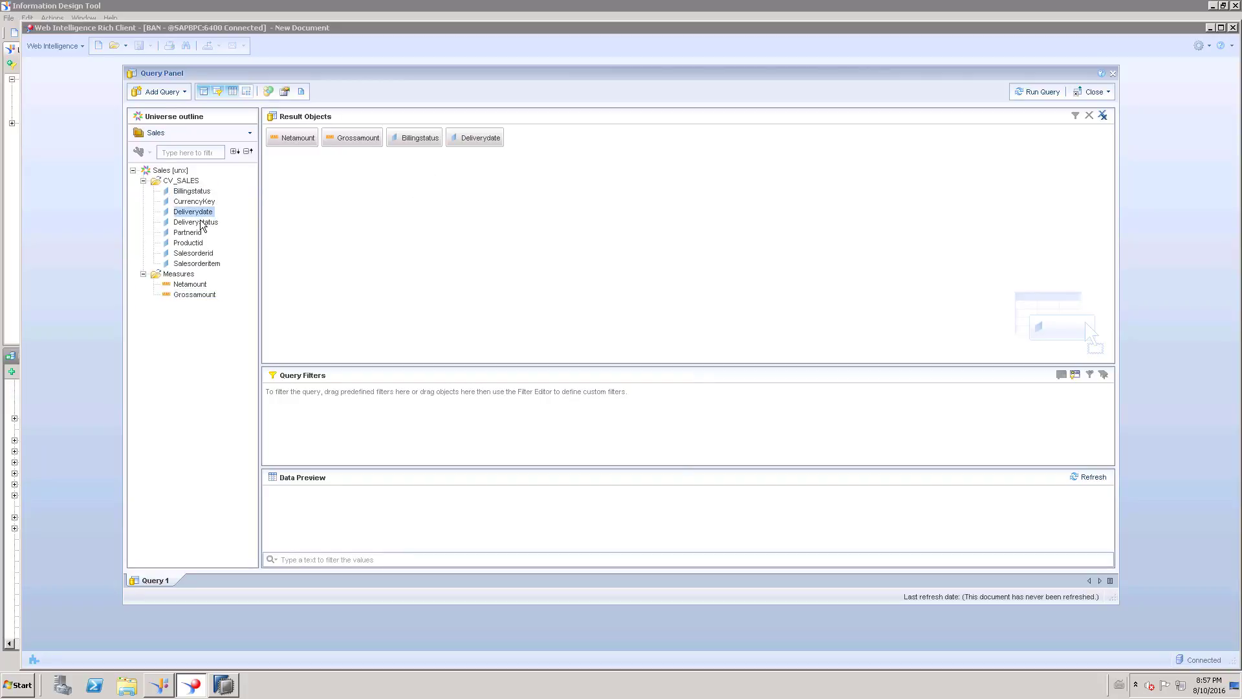
drag(197, 222, 456, 217)
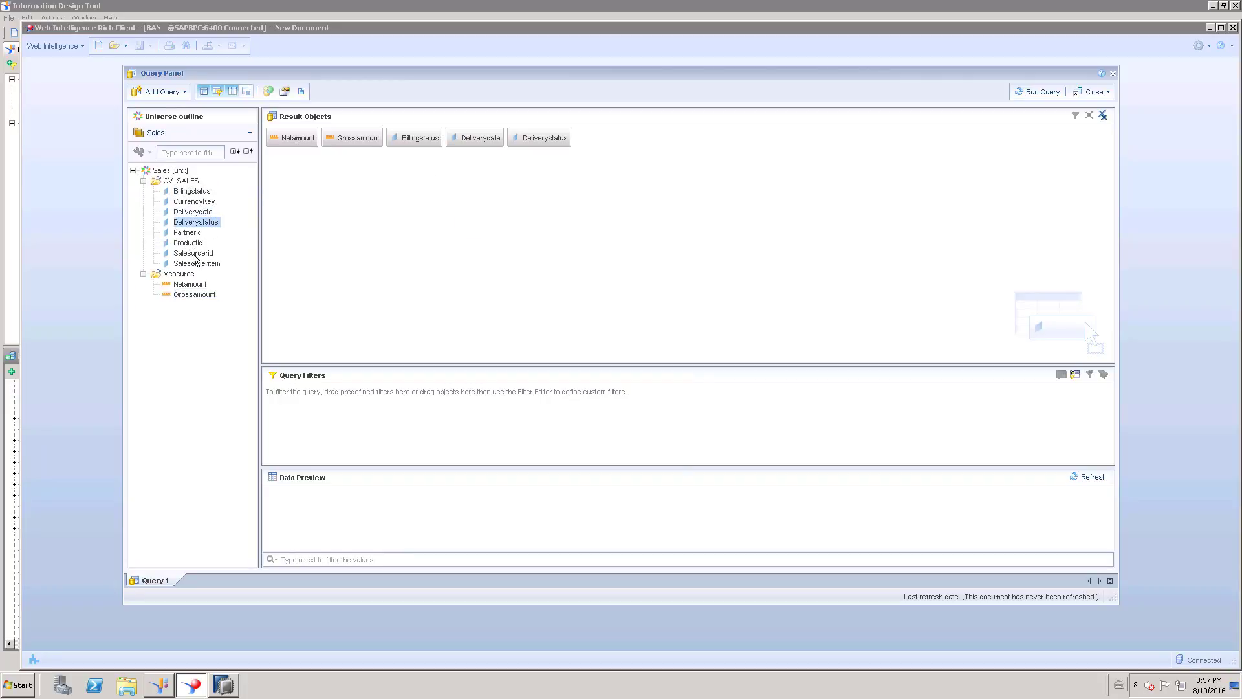
drag(187, 242, 414, 251)
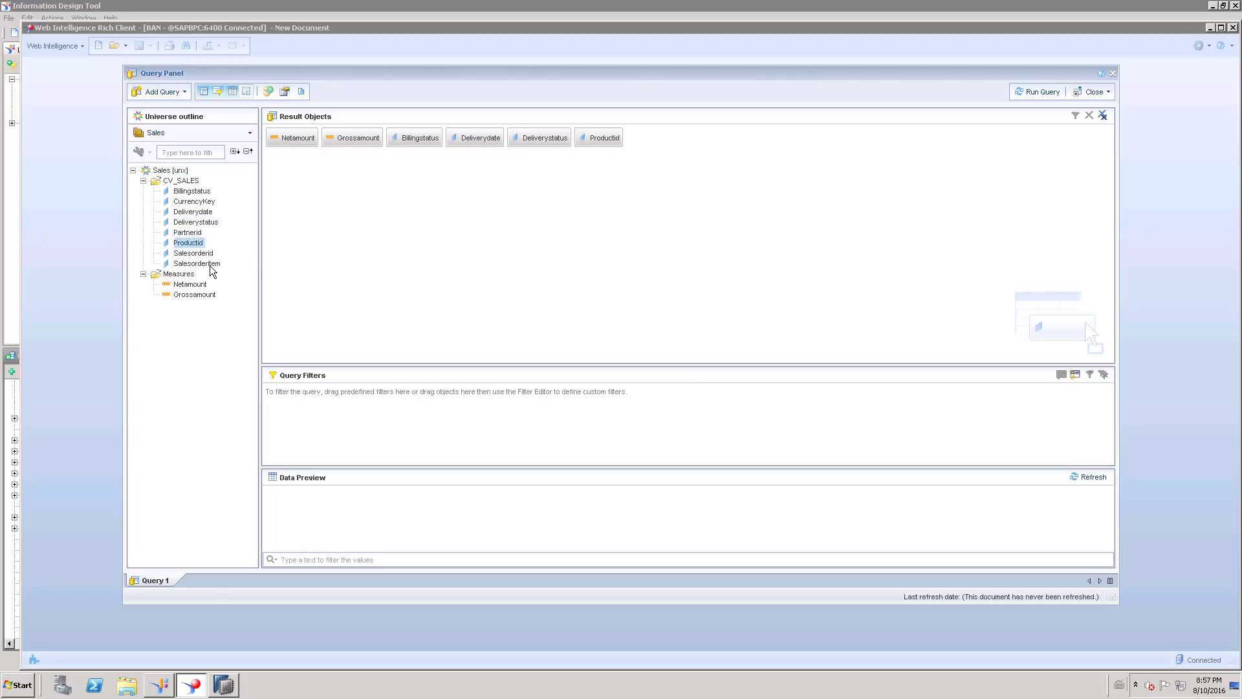
drag(197, 263, 555, 243)
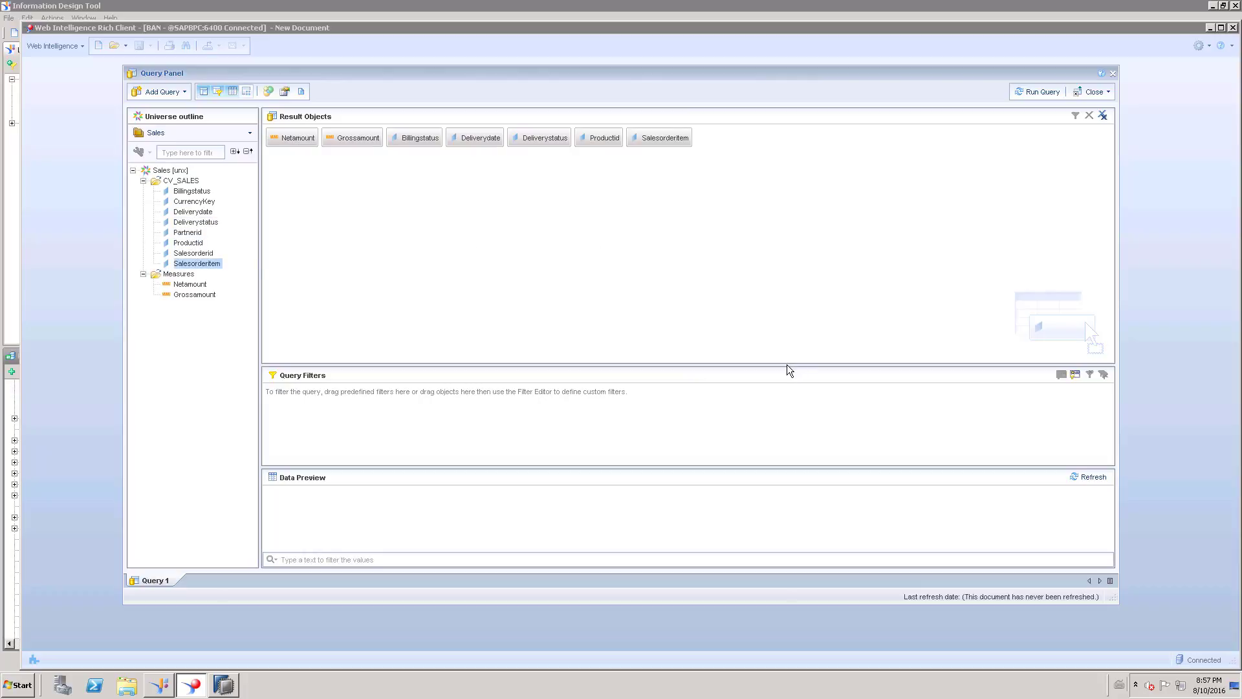
Enlarge the data preview area, refresh the query's data preview, and select the Salesorderitem result object.
drag(785, 362, 774, 260)
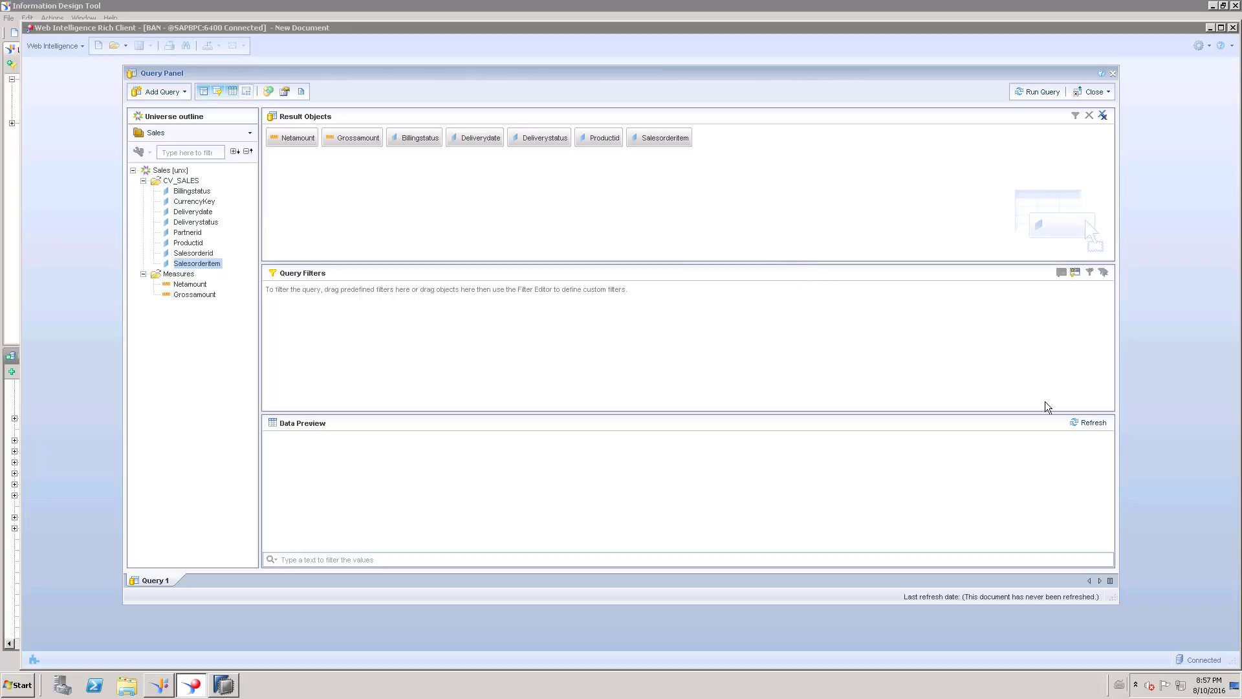
click(1084, 423)
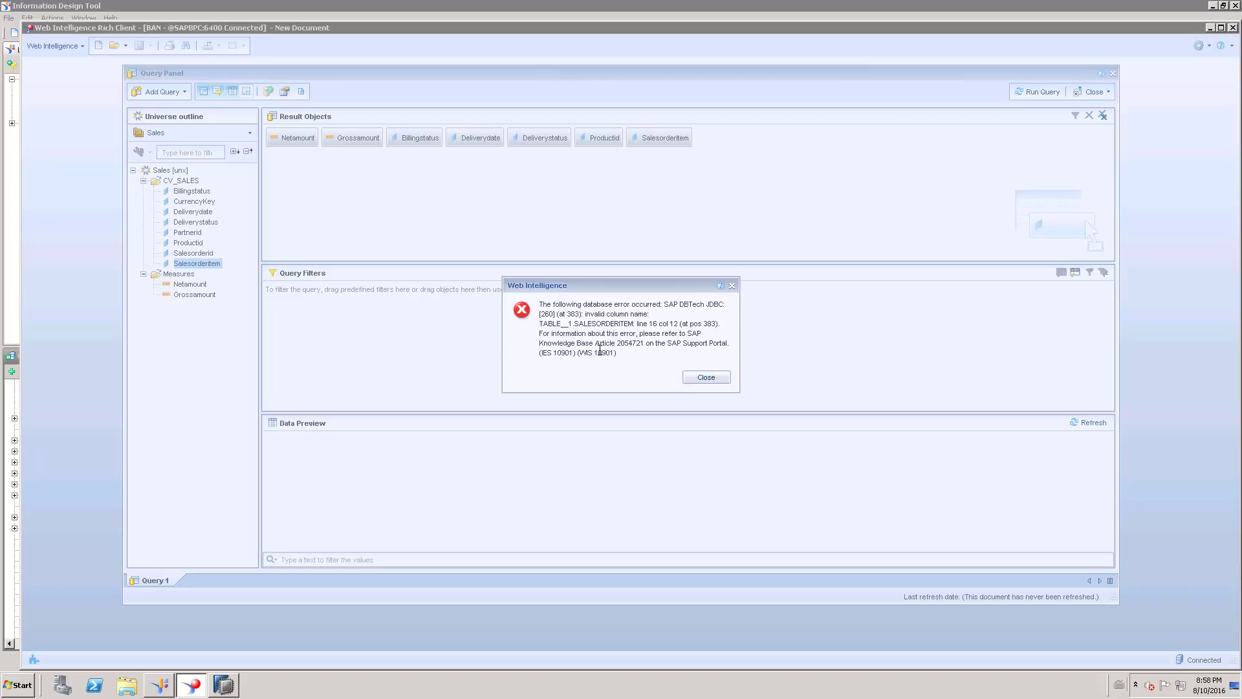
click(722, 380)
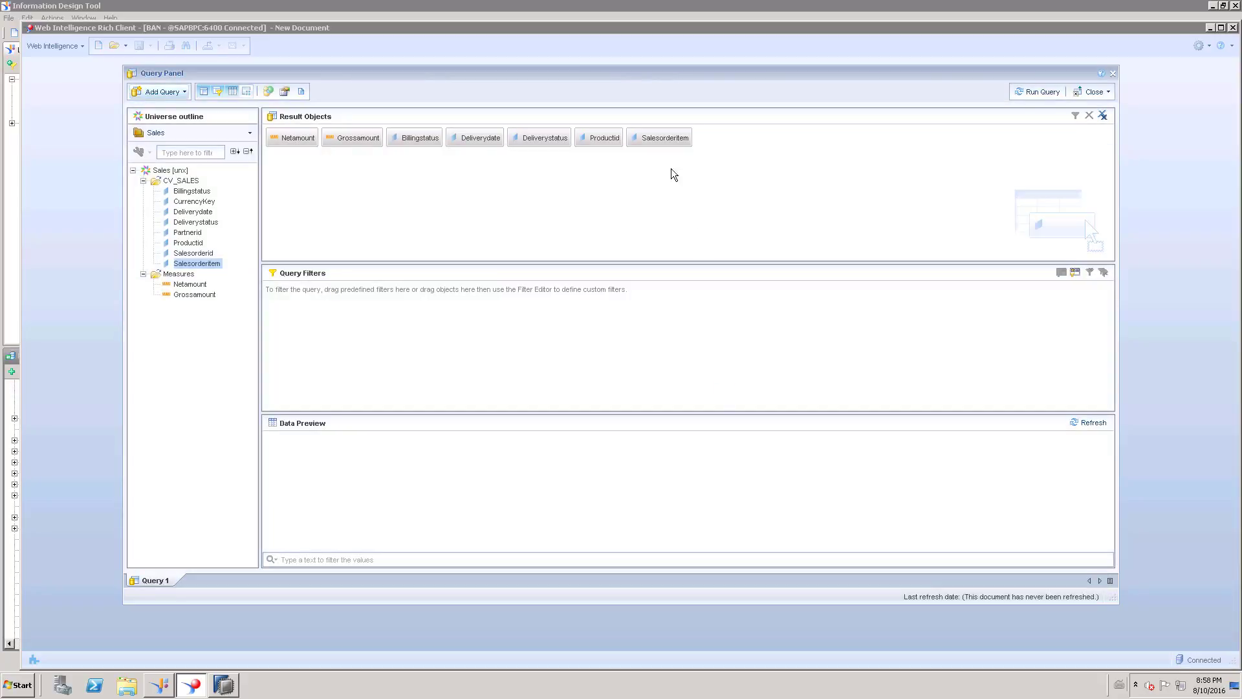
click(665, 143)
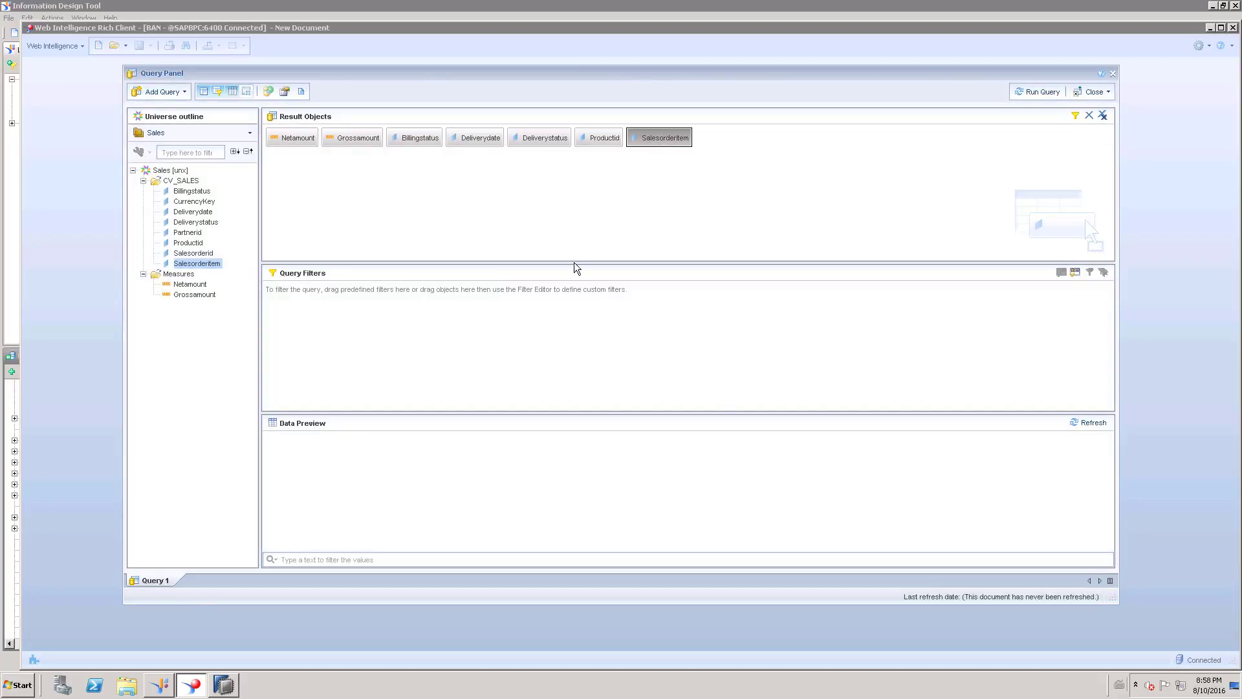
Switch to Information Design Tool, open the Sales.dfx data foundation and delete the Derived Table.
click(160, 685)
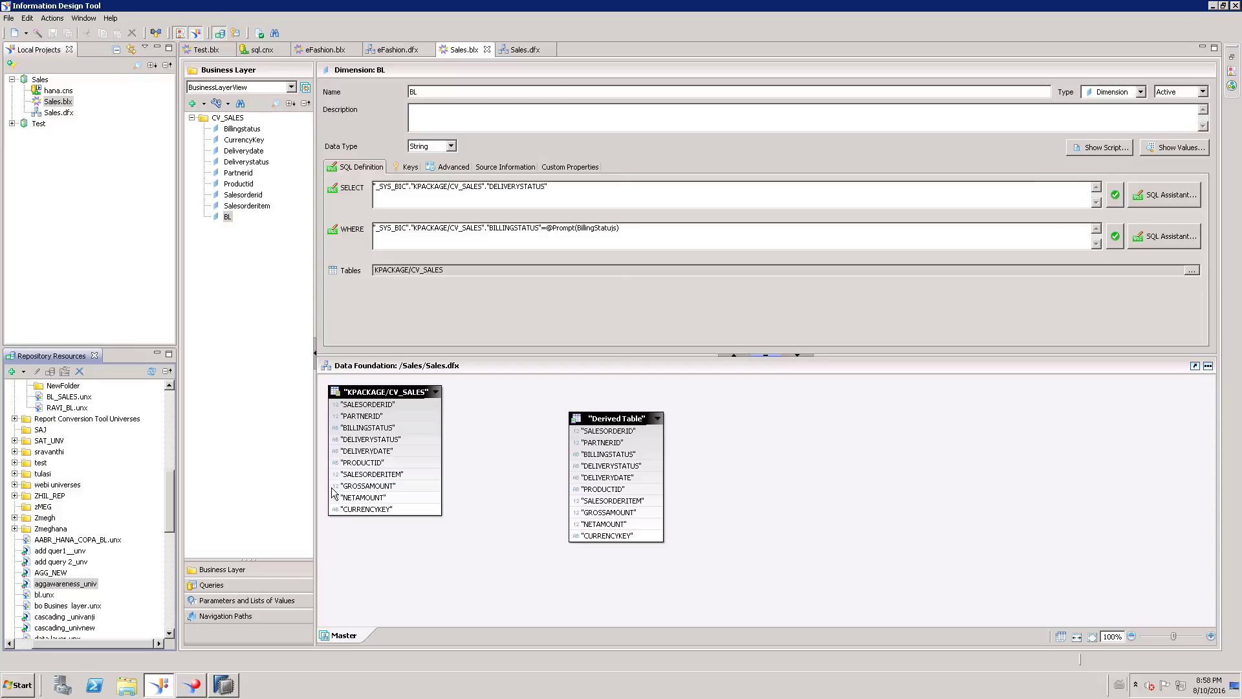
double_click(58, 112)
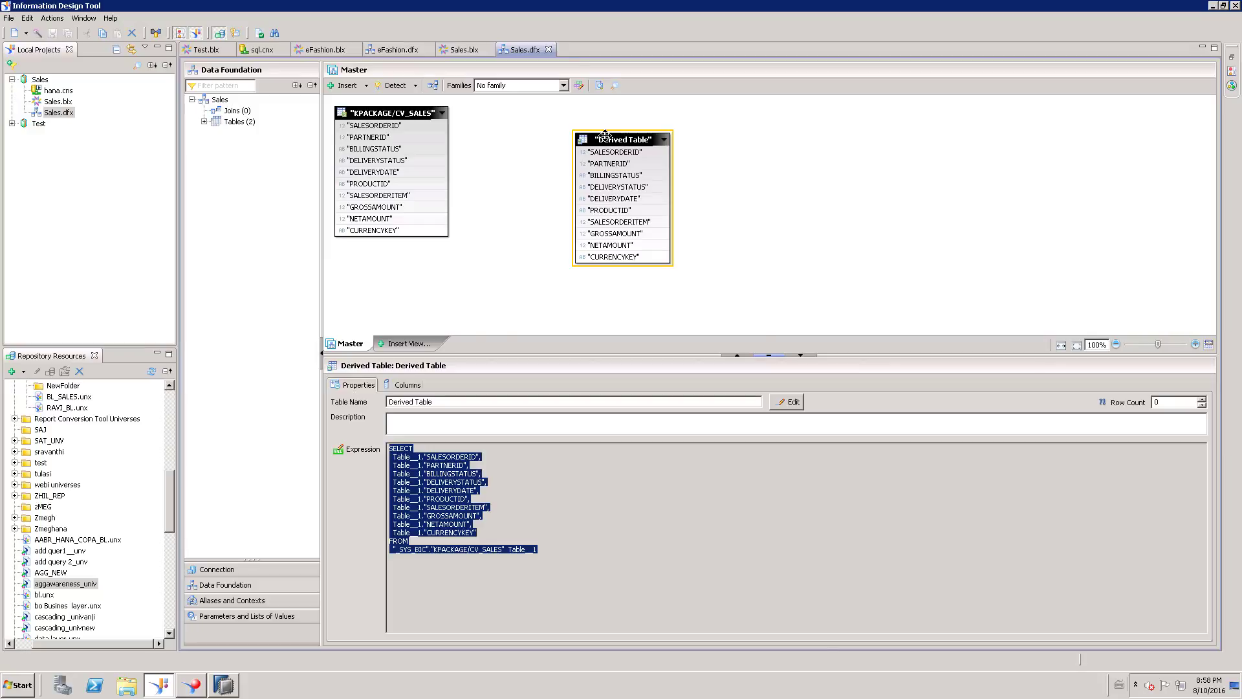
key(Delete)
click(677, 346)
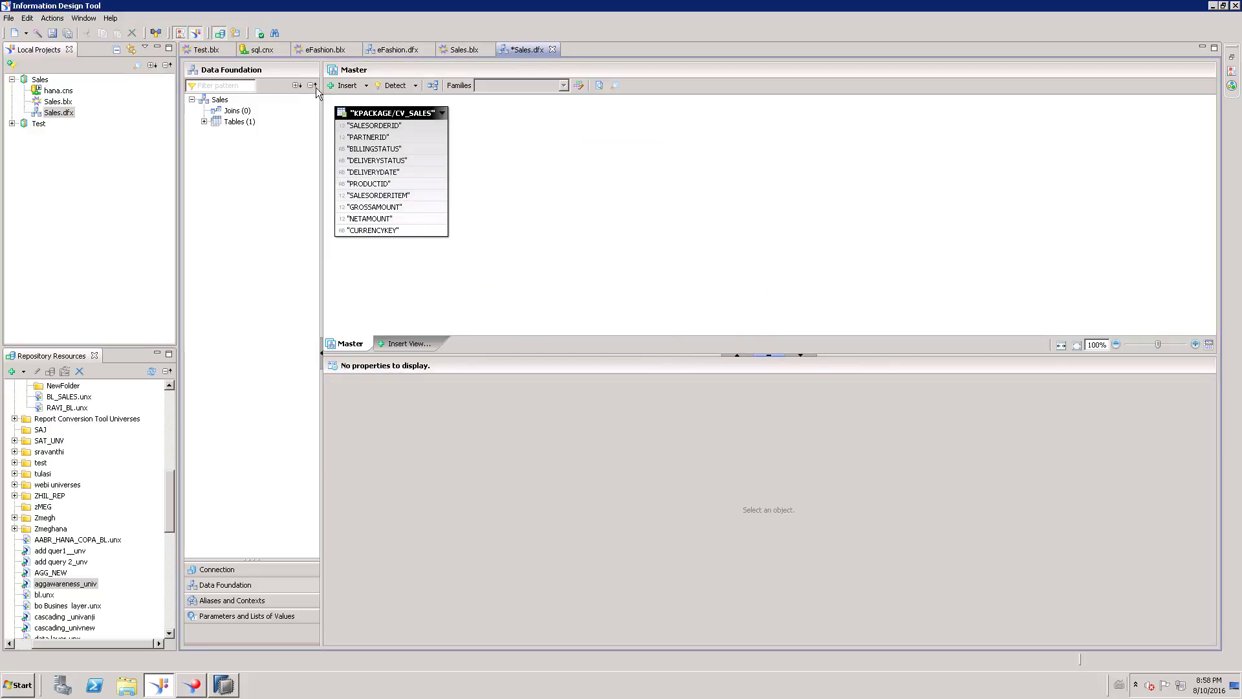
Refresh the data foundation structure, accepting the detected column changes including the added SALESORDER_ID, and save Sales.dfx.
click(416, 86)
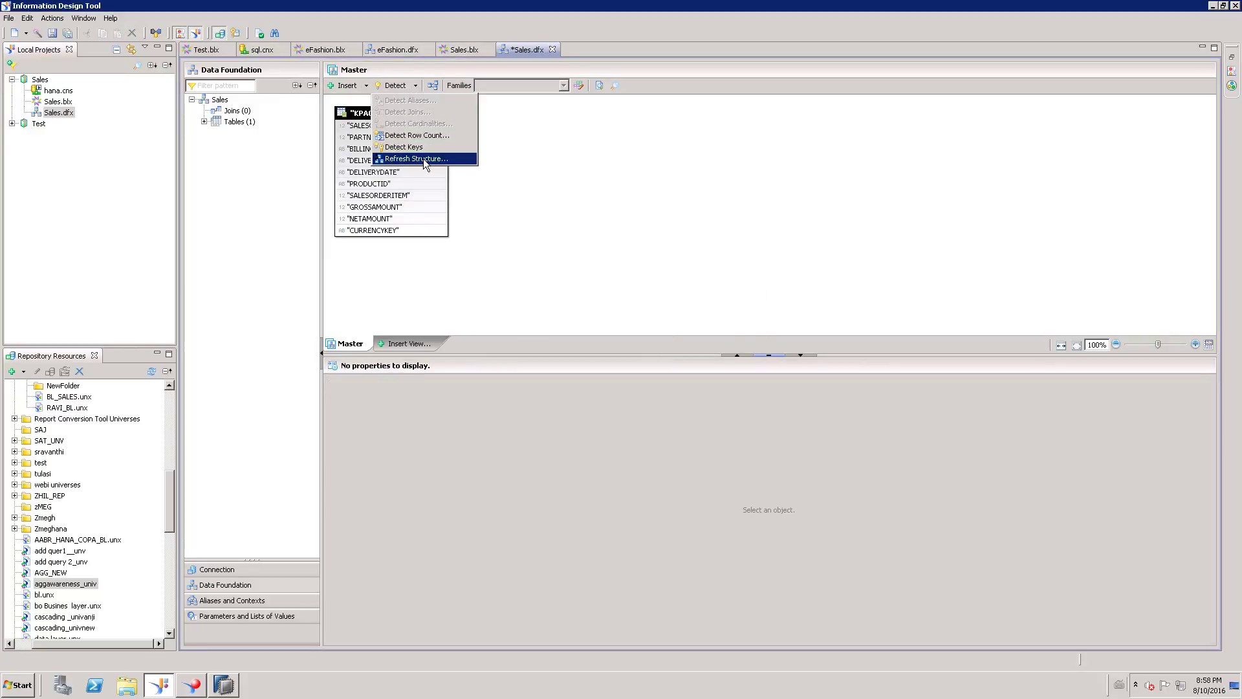
click(423, 158)
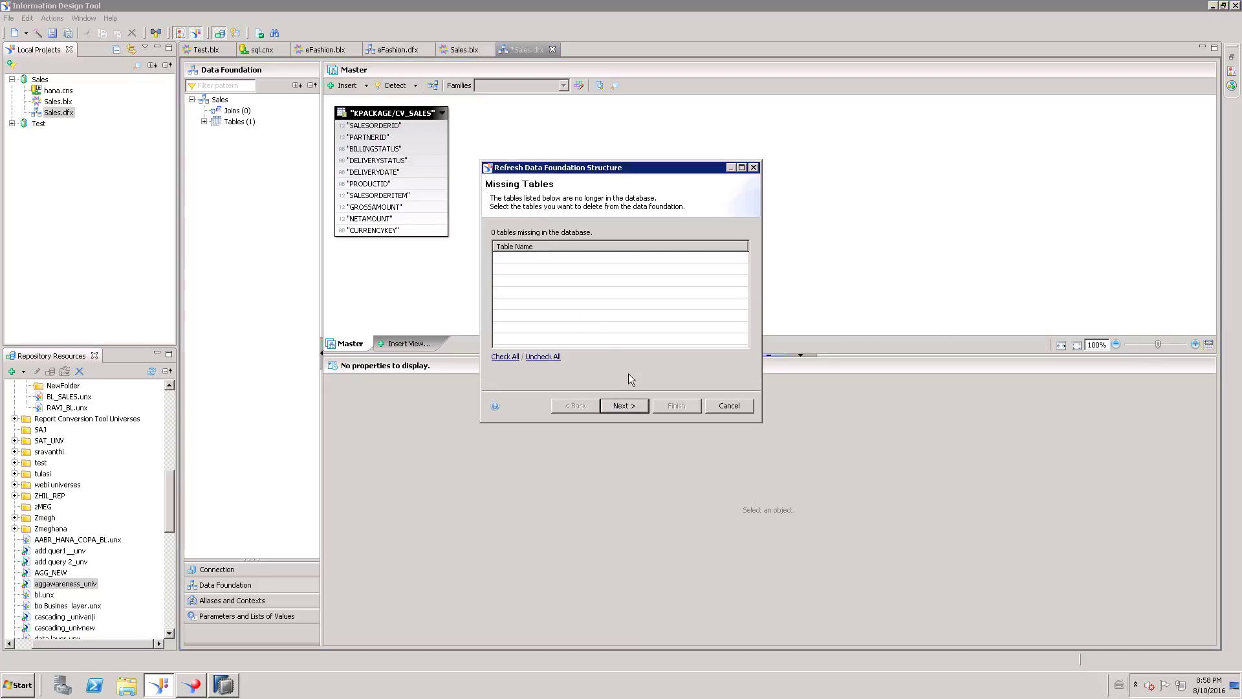
click(631, 405)
click(632, 408)
click(634, 409)
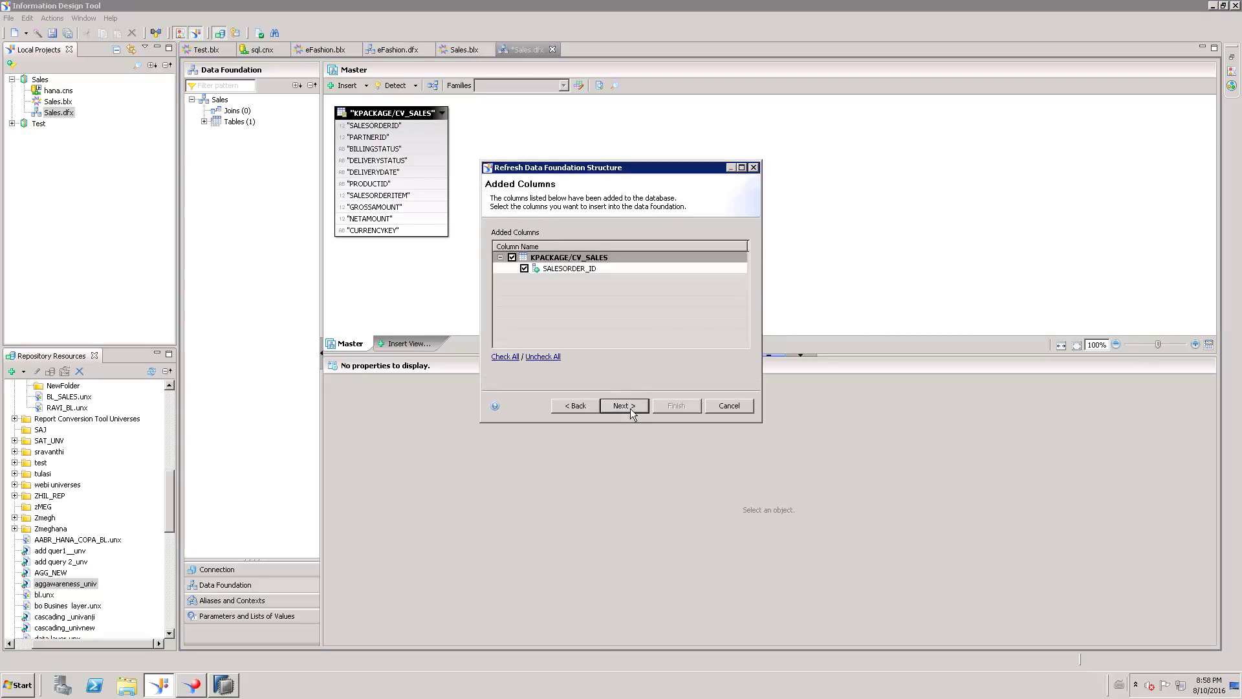
click(634, 409)
click(632, 409)
click(633, 409)
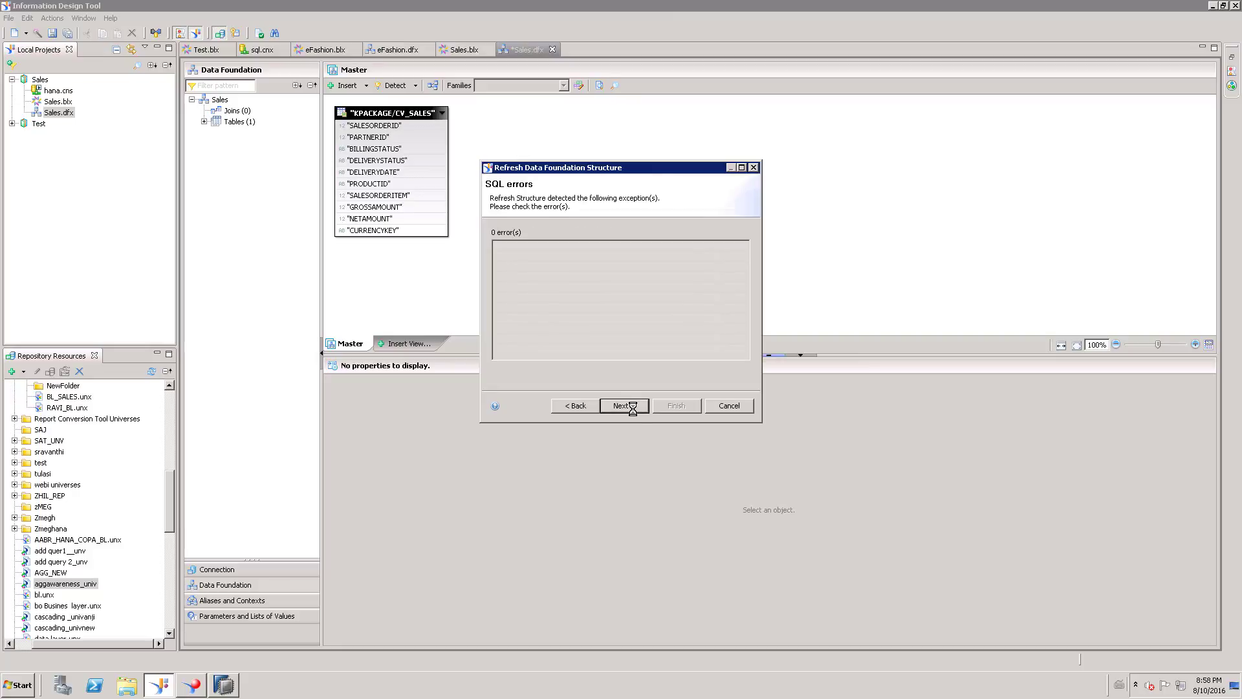
click(633, 409)
click(670, 408)
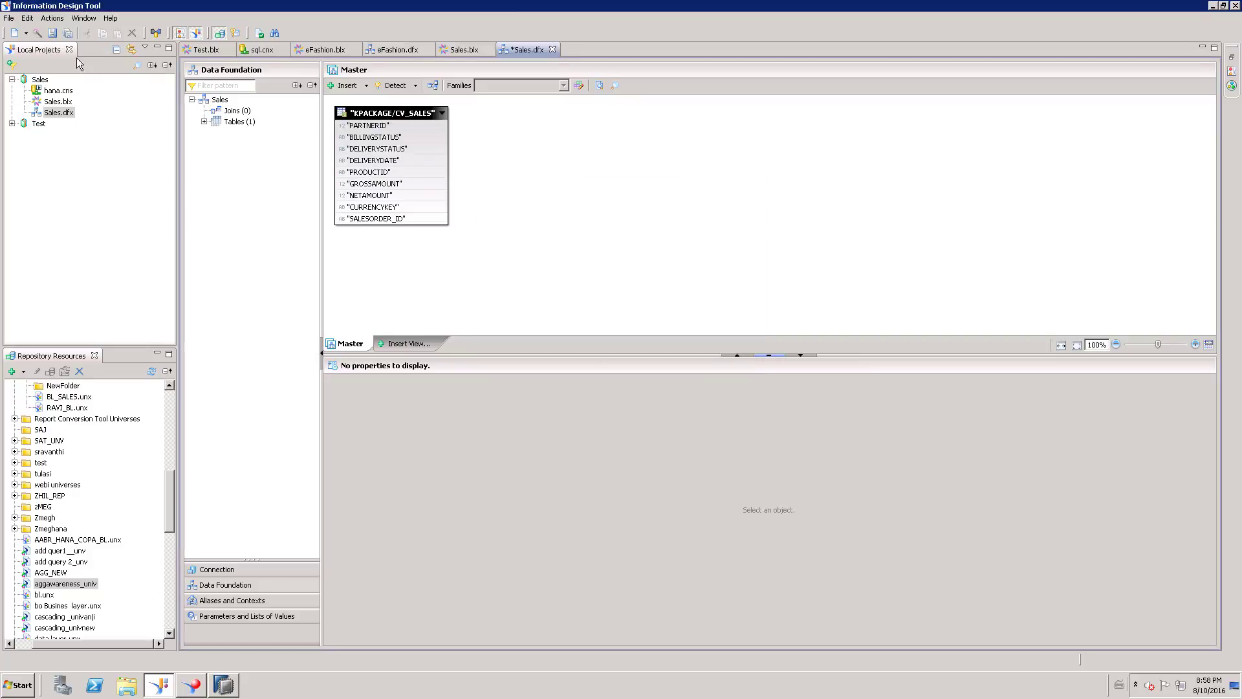
click(53, 33)
Open the Sales.blx business layer and switch its view from BusinessLayerView to Master.
click(62, 103)
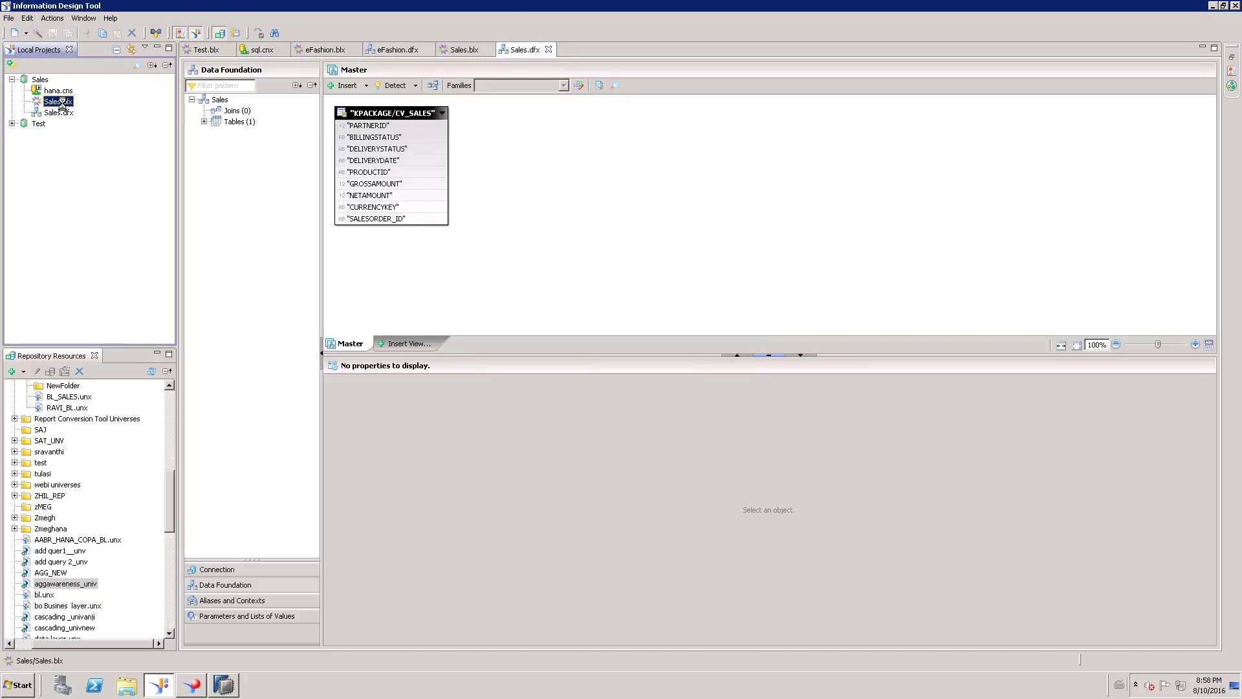
double_click(62, 102)
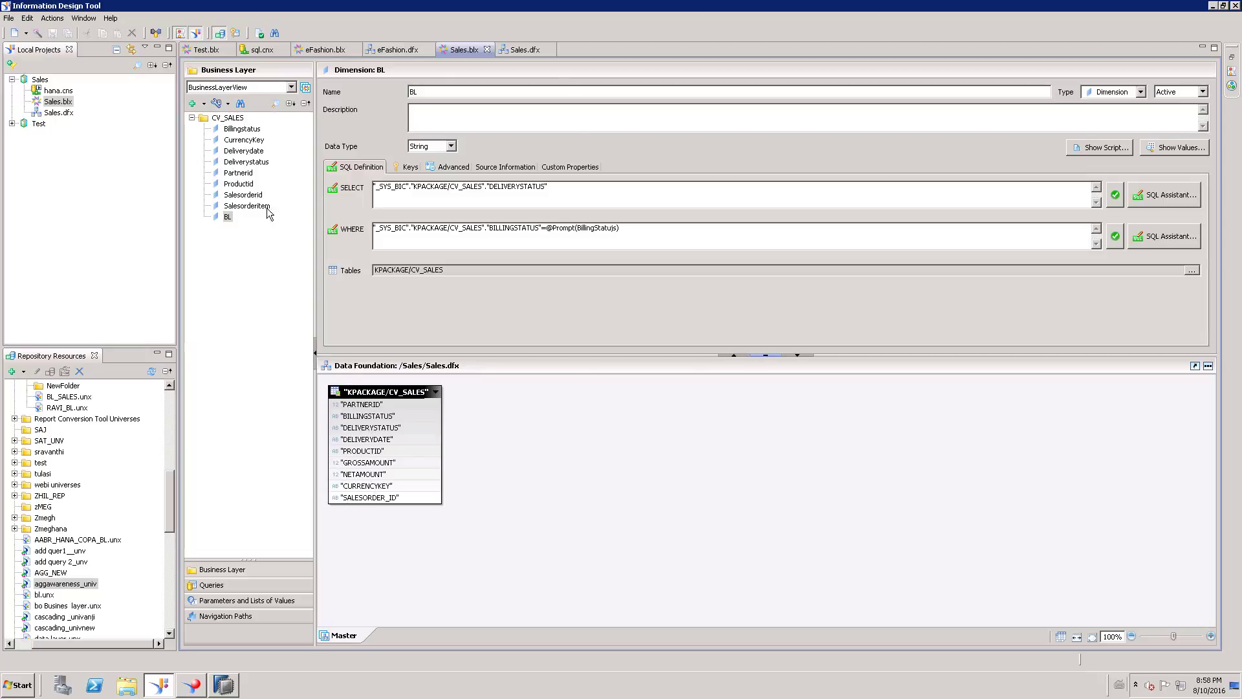
click(245, 249)
click(191, 118)
click(291, 87)
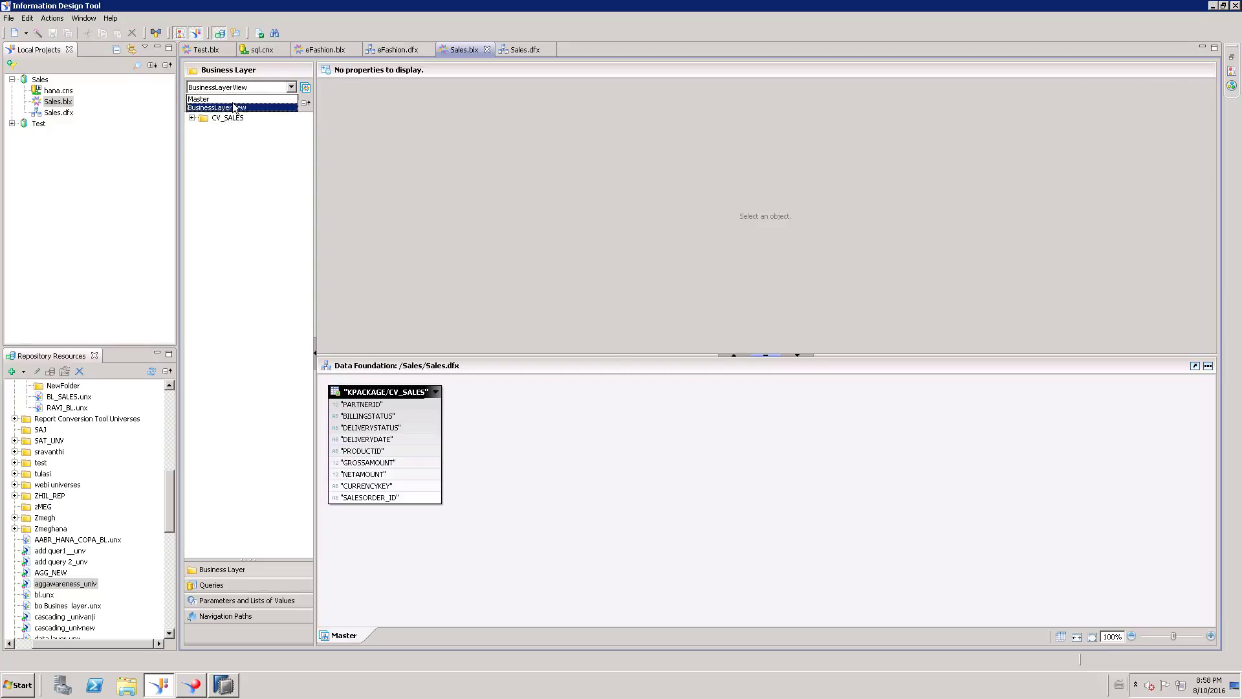
click(230, 99)
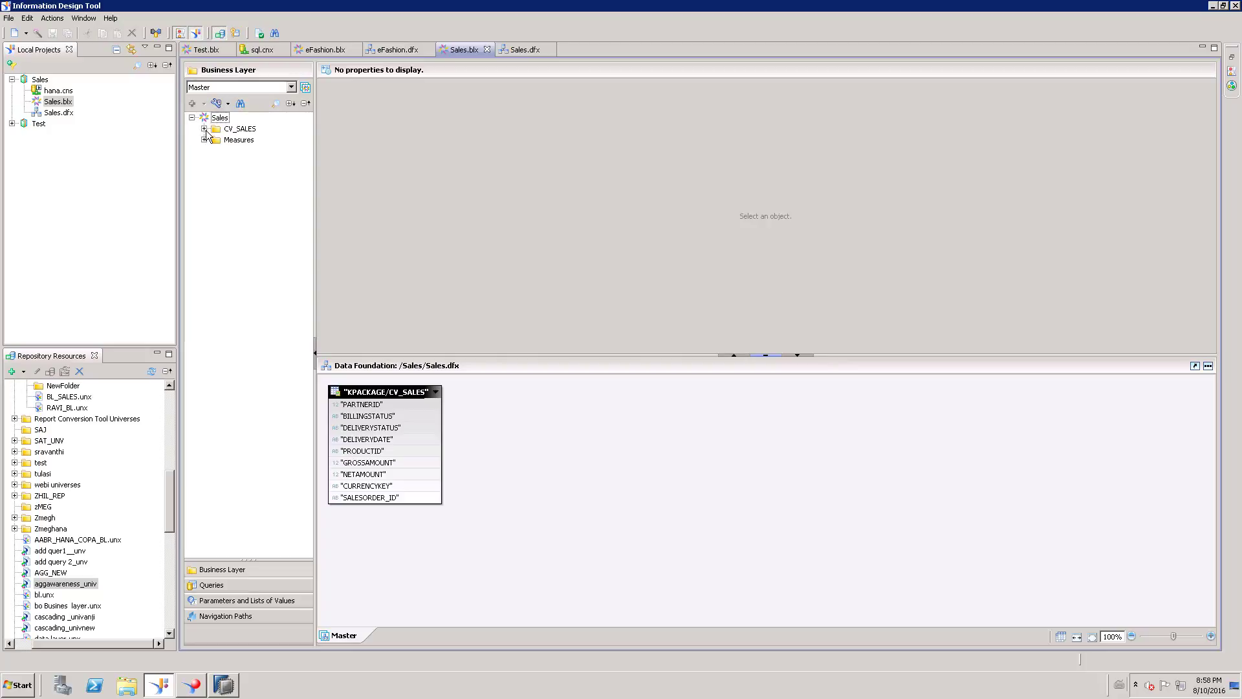
Expand the CV_SALES folder and delete the Salesorderitem dimension, accepting the impact on the business layer view.
click(204, 129)
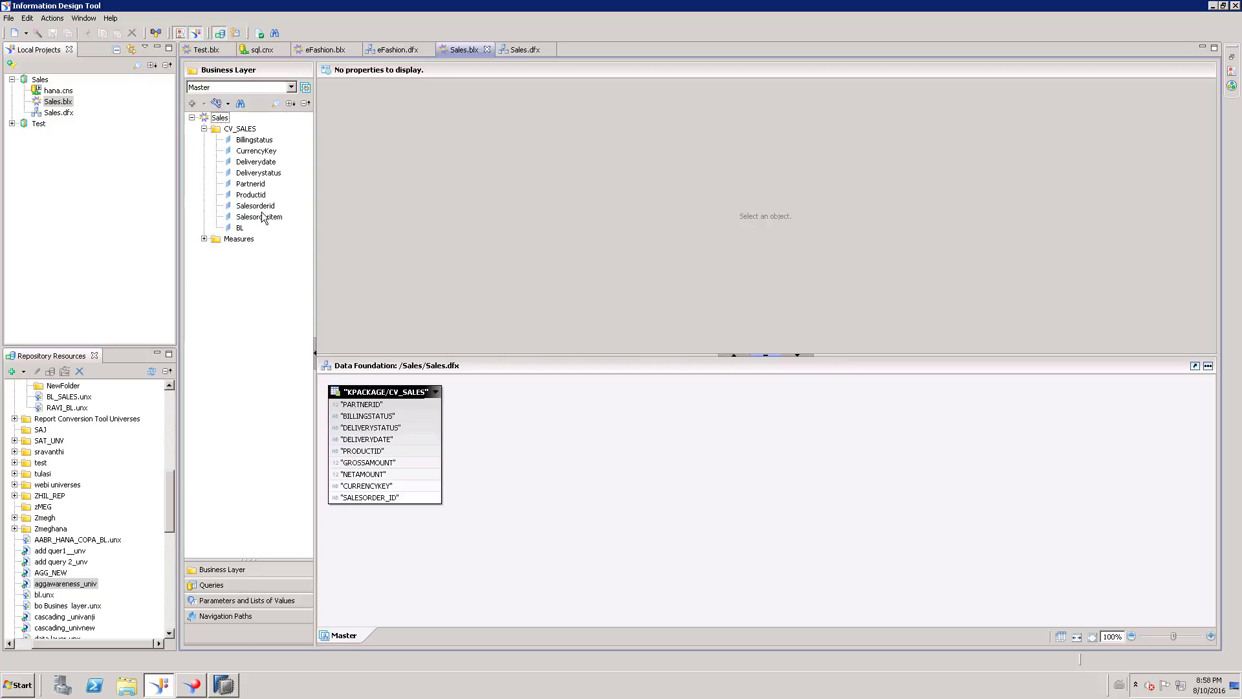
click(264, 217)
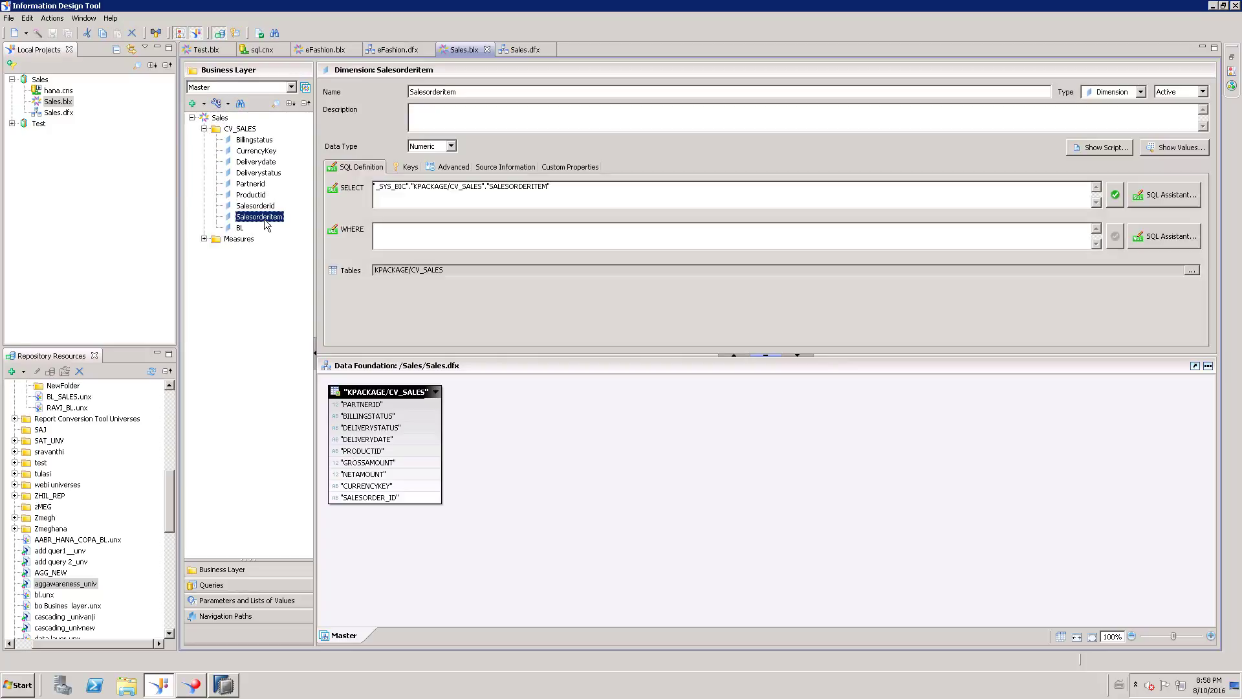
key(Delete)
click(662, 426)
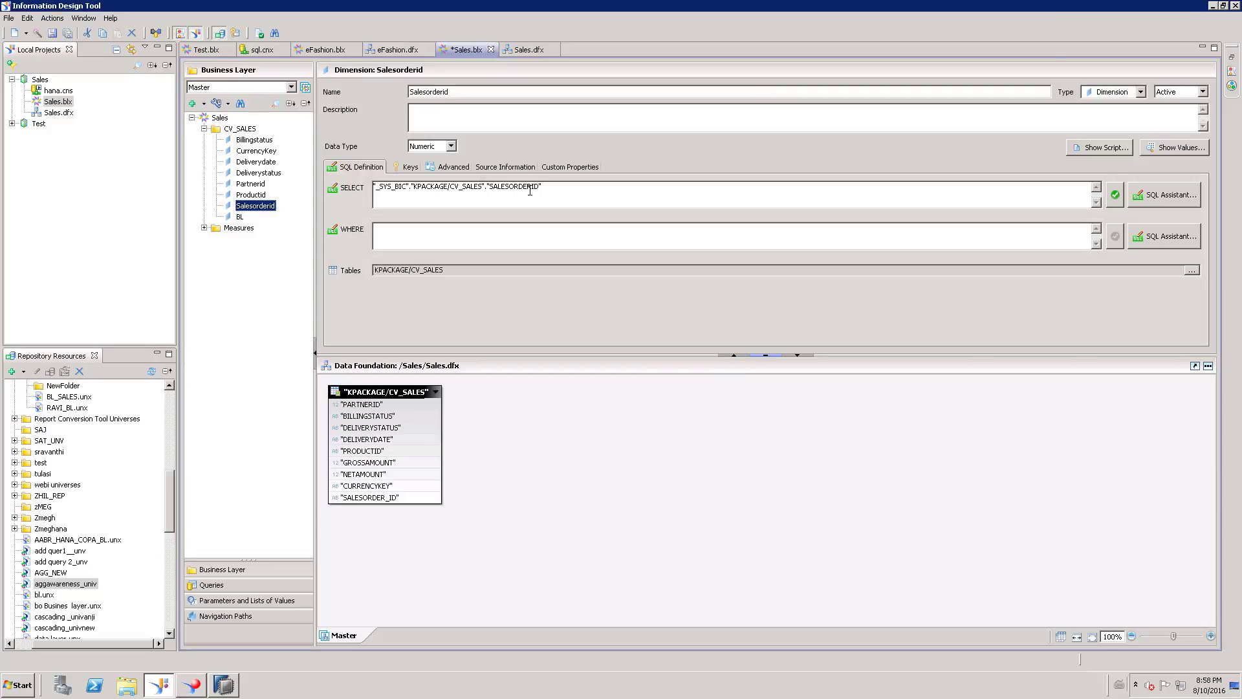
Change the column in Salesorderid's SELECT definition to SALESORDER_ID and check the Sales business layer's integrity with all rules.
click(533, 188)
text(_)
click(220, 117)
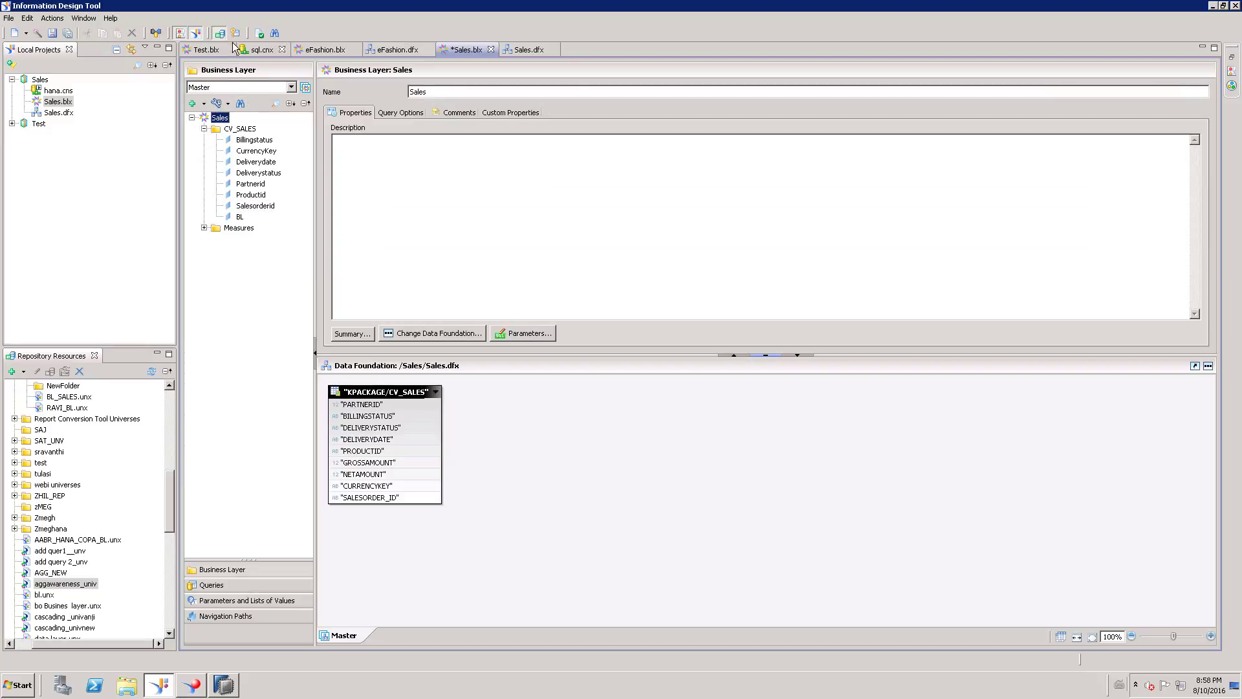
click(261, 35)
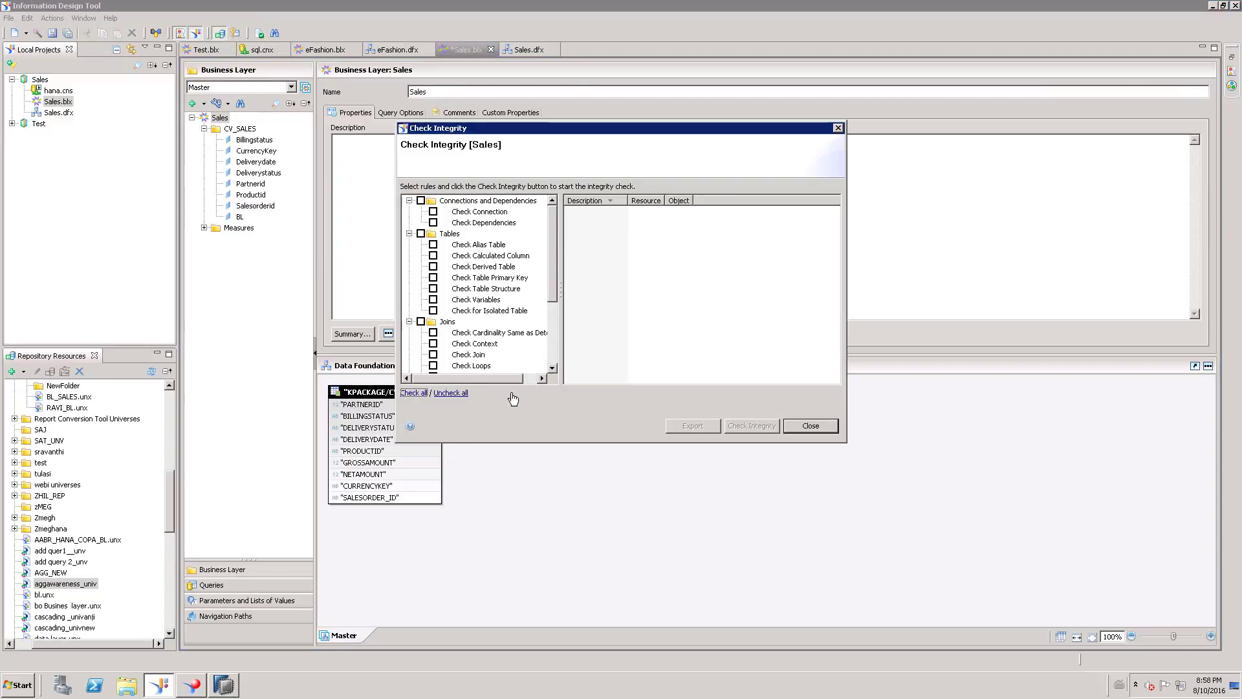
click(761, 424)
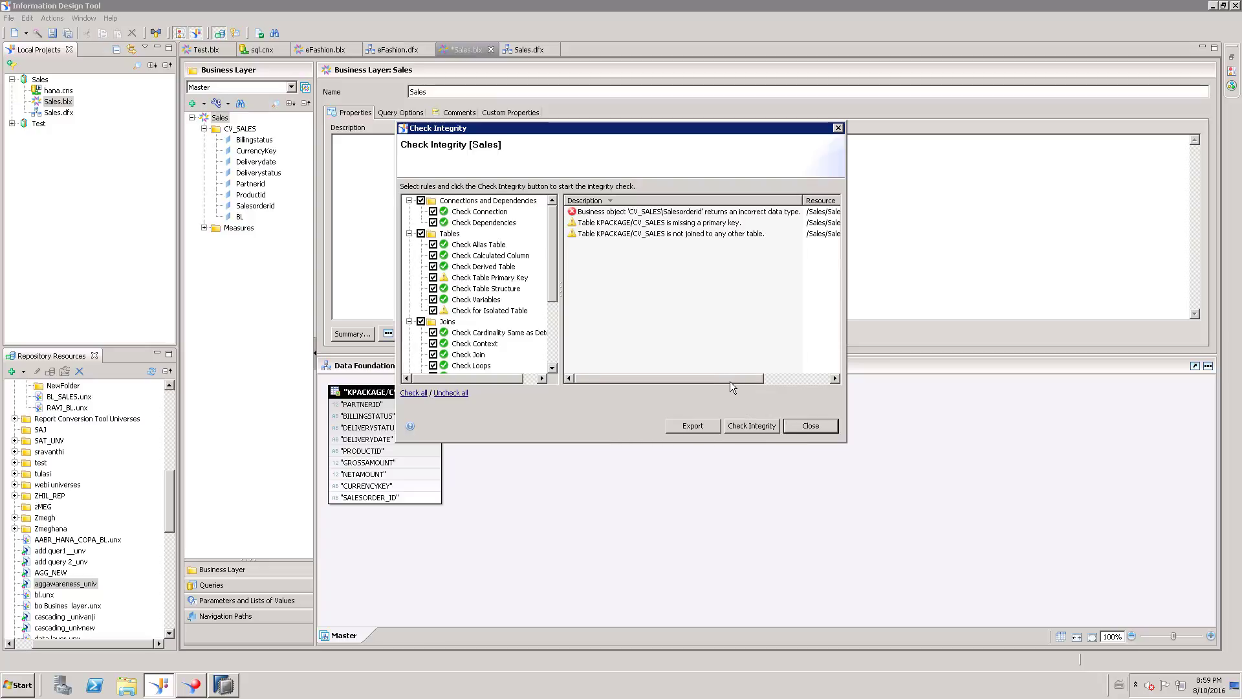
click(771, 379)
click(811, 425)
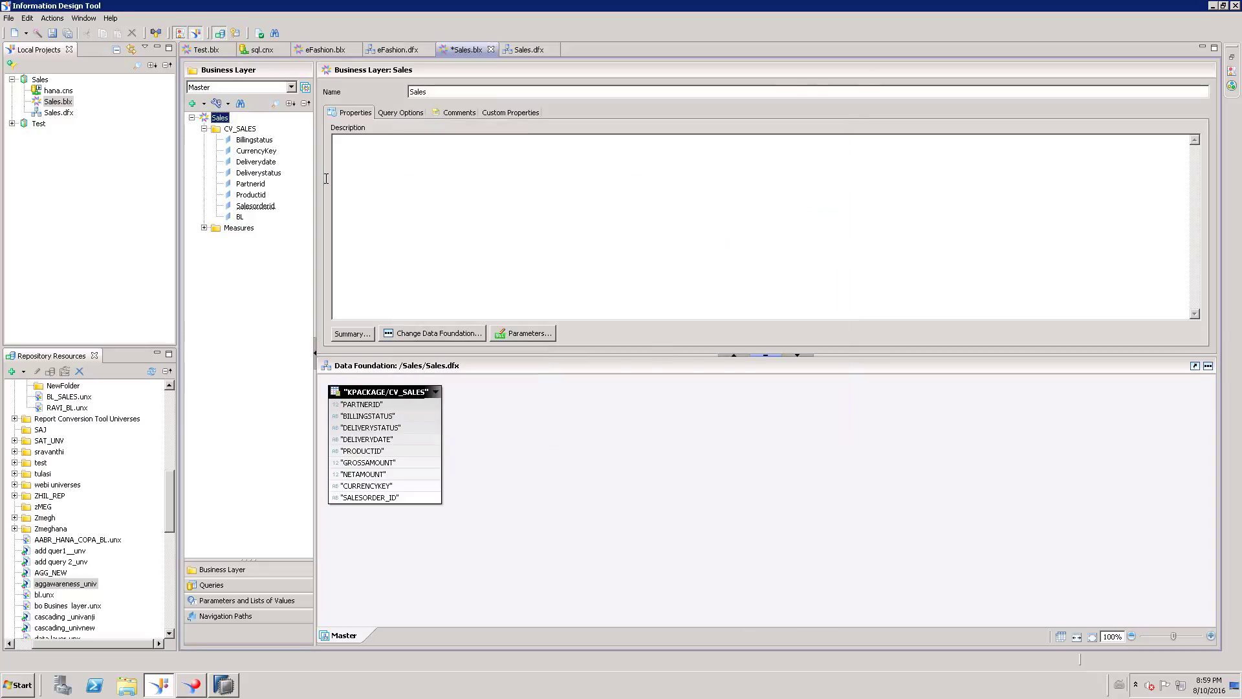
Delete the Salesorderid dimension and add the SALESORDER_ID column from the data foundation table to the CV_SALES folder.
click(255, 206)
key(Delete)
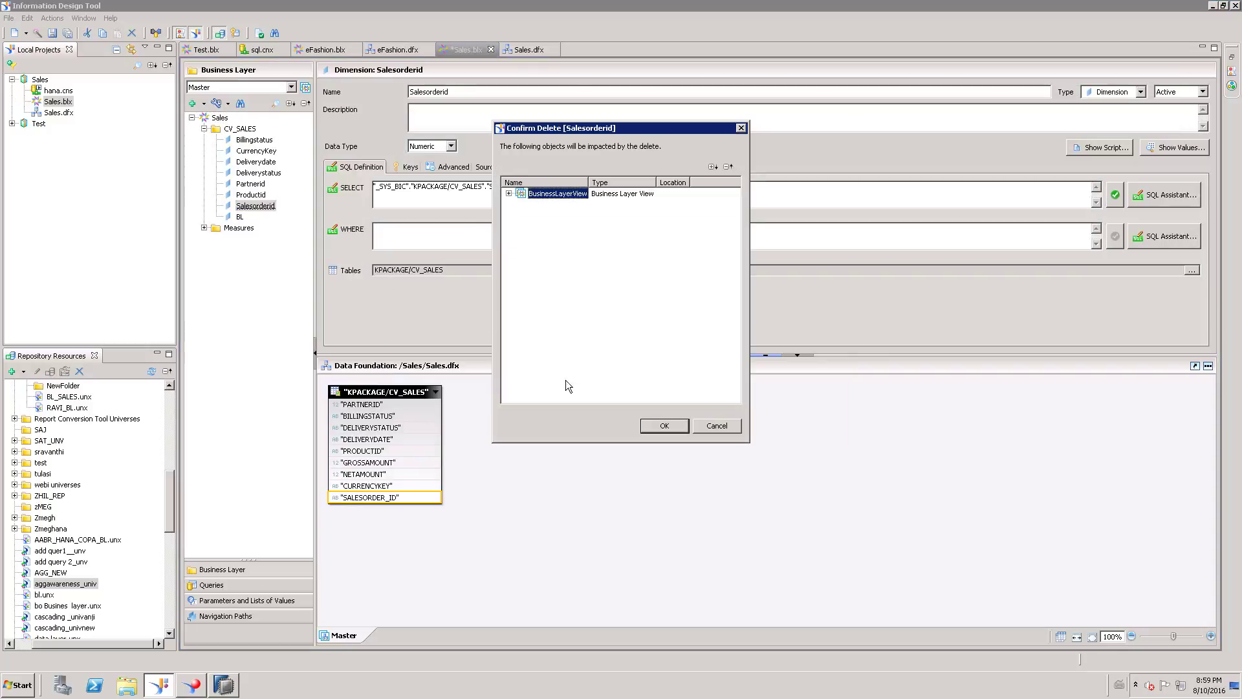
click(665, 425)
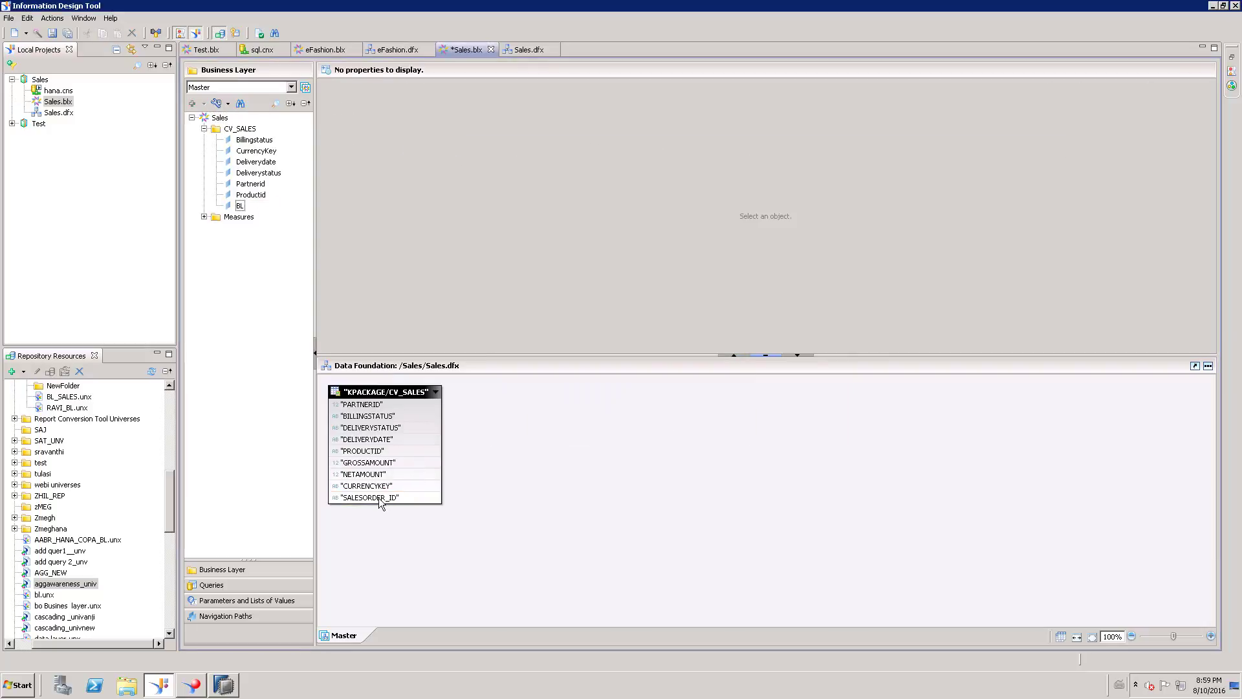
drag(380, 502, 240, 130)
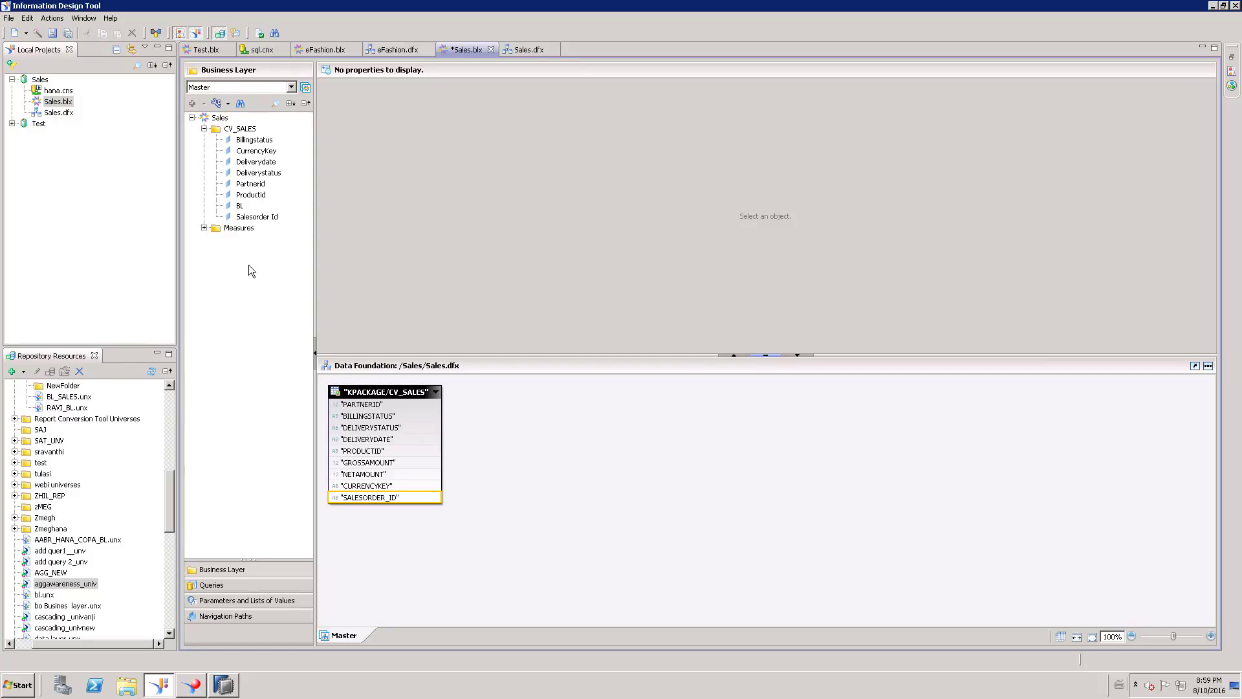
Check the integrity of the Sales business layer with all rules and save Sales.blx.
click(220, 118)
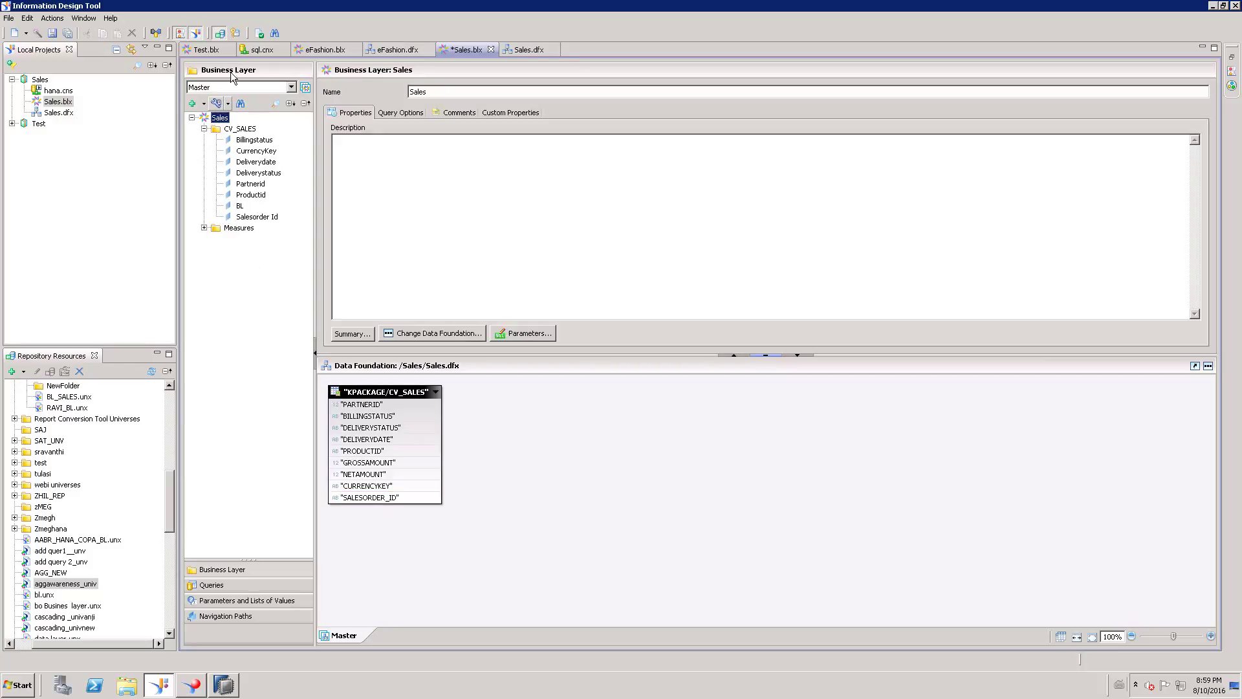
click(259, 33)
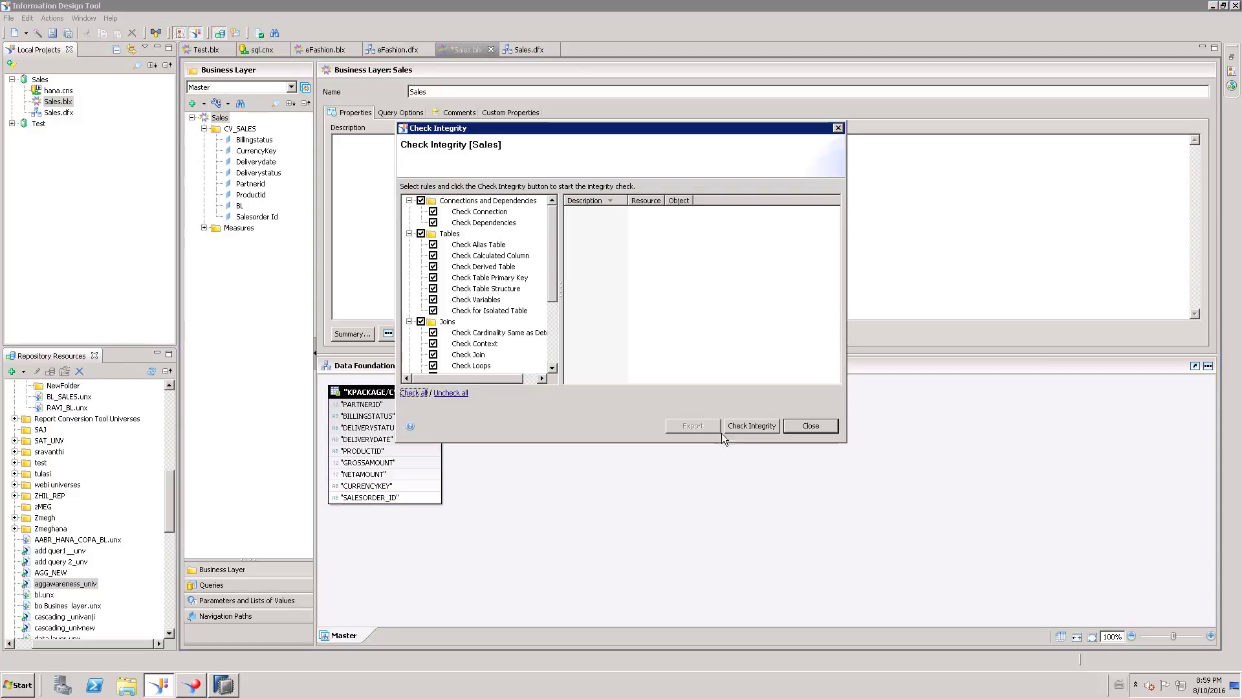
click(747, 429)
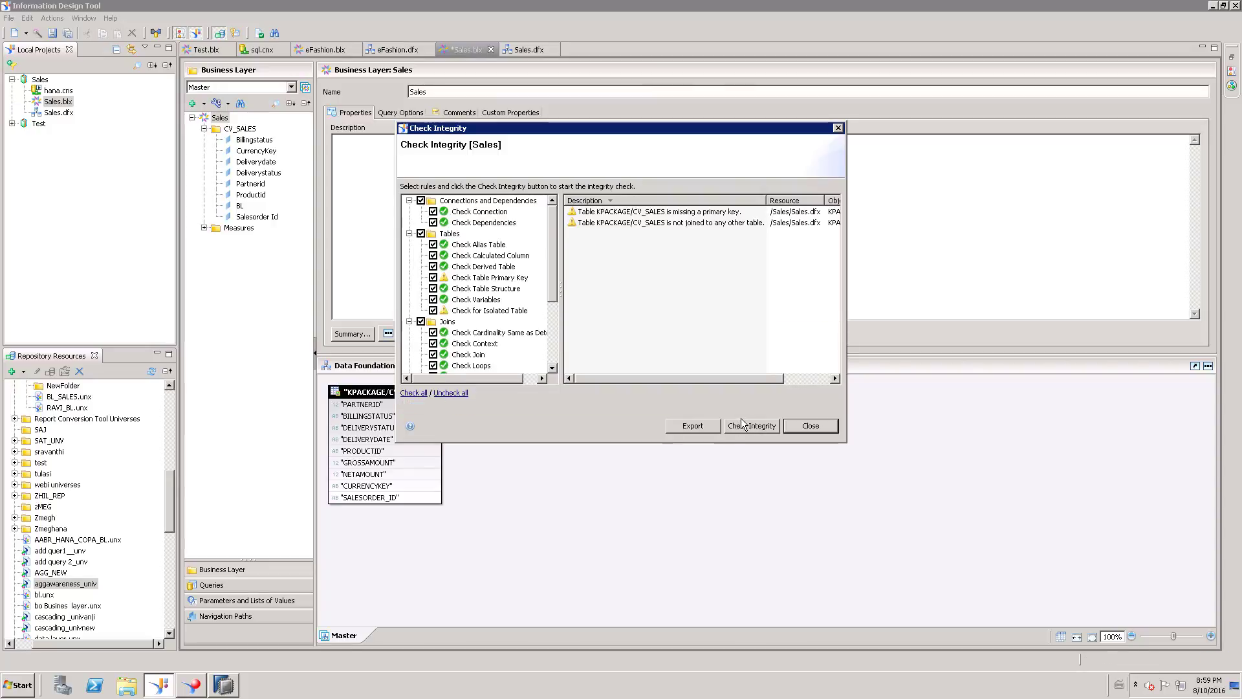
click(802, 428)
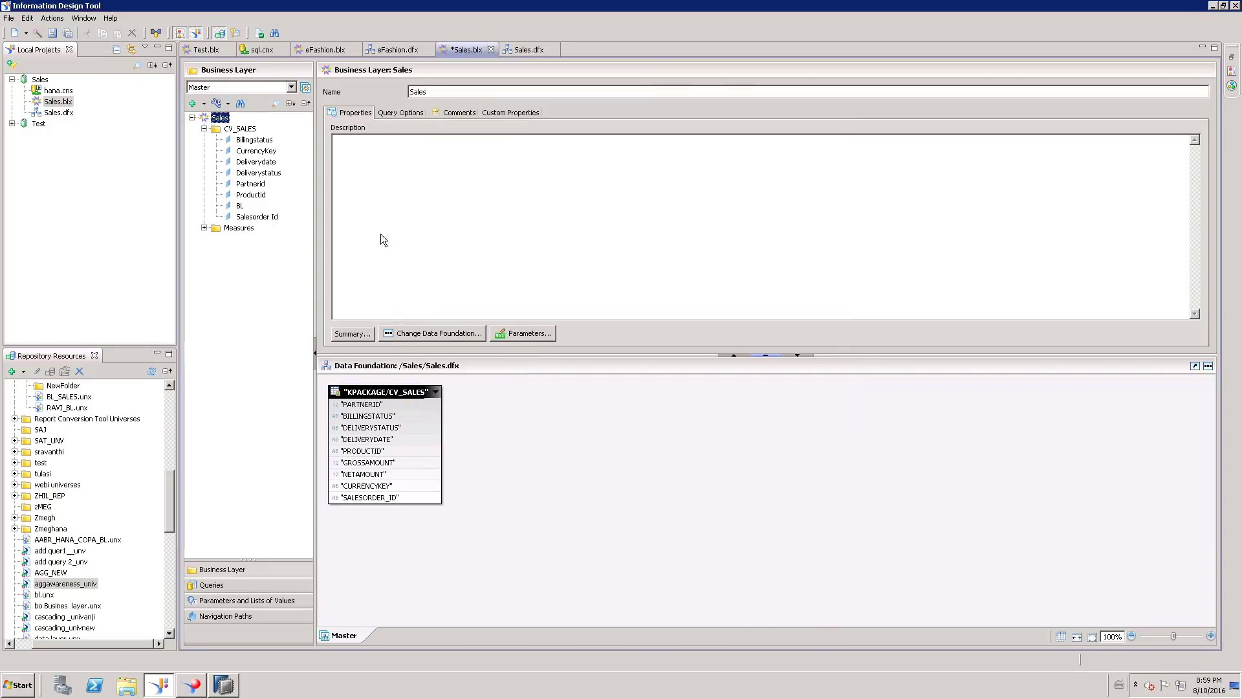
click(53, 37)
Publish Sales.blx to the repository folder Universes/AABR, replacing the existing Sales universe.
right_click(63, 103)
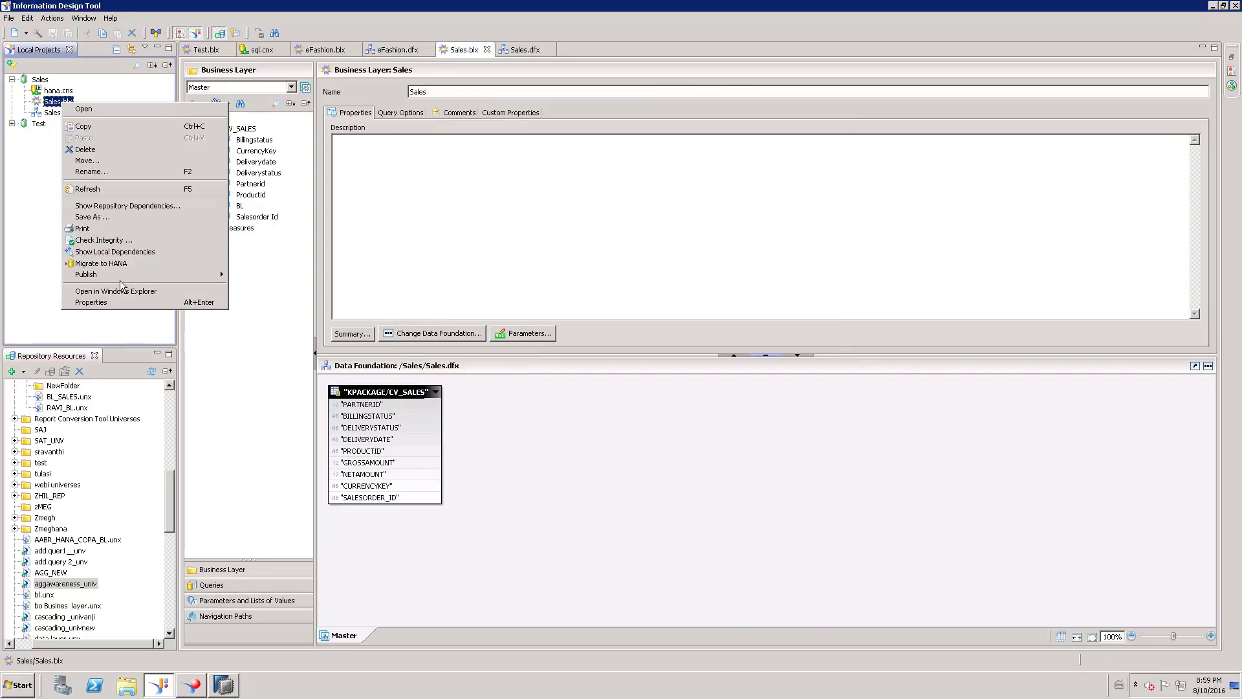
mouse_move(200, 276)
click(269, 277)
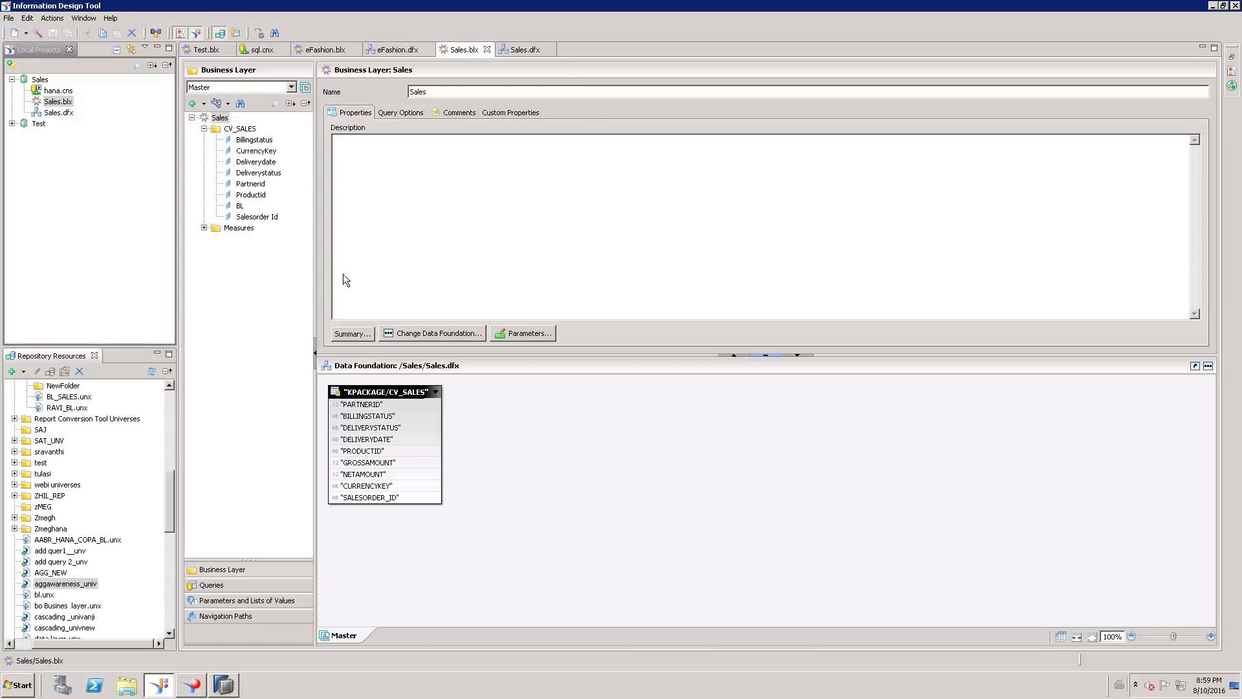
click(619, 405)
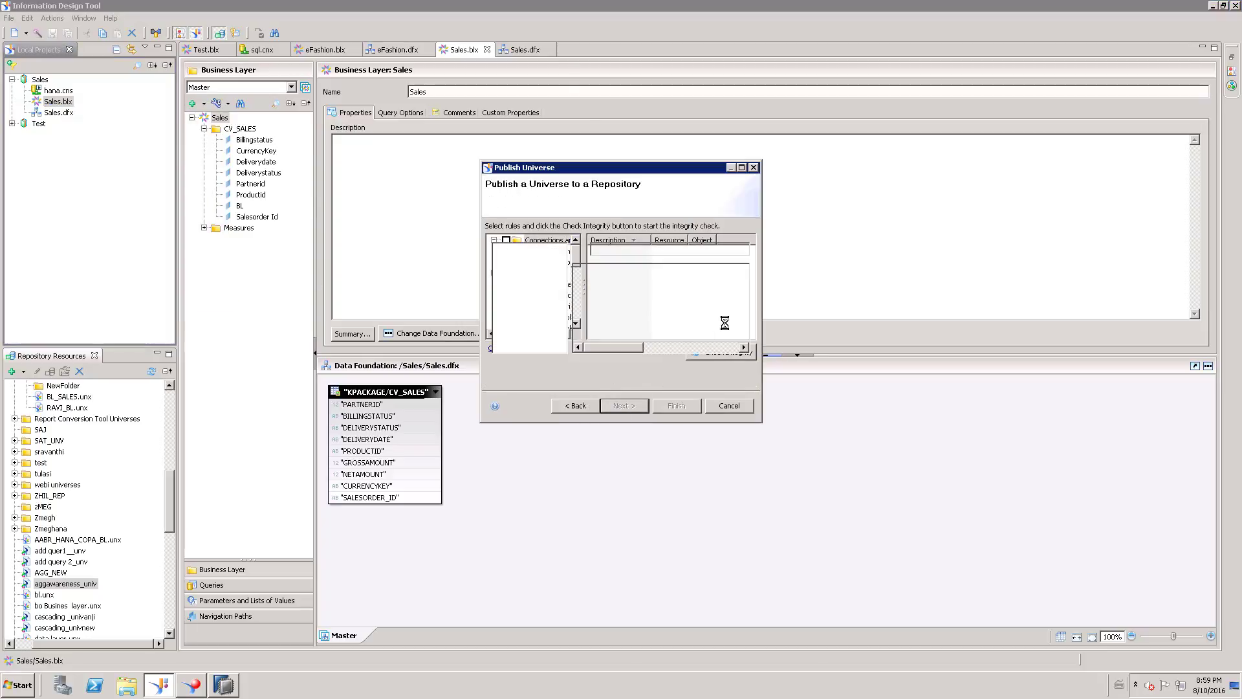
click(596, 282)
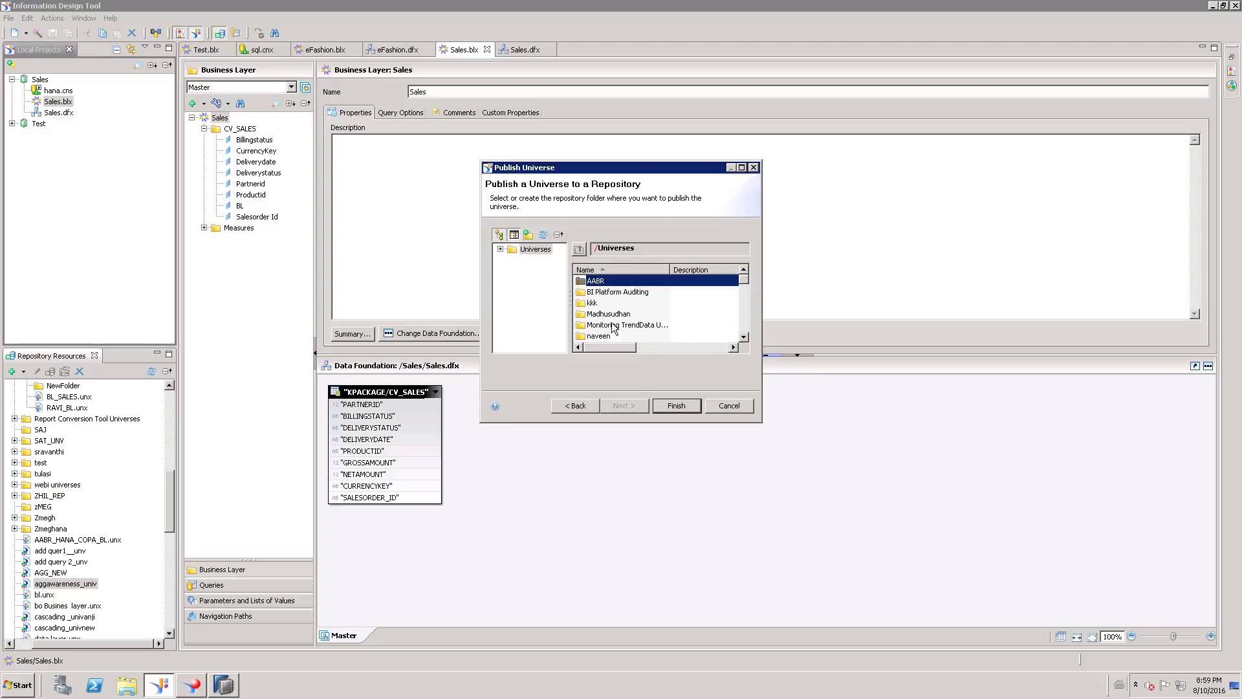
double_click(597, 282)
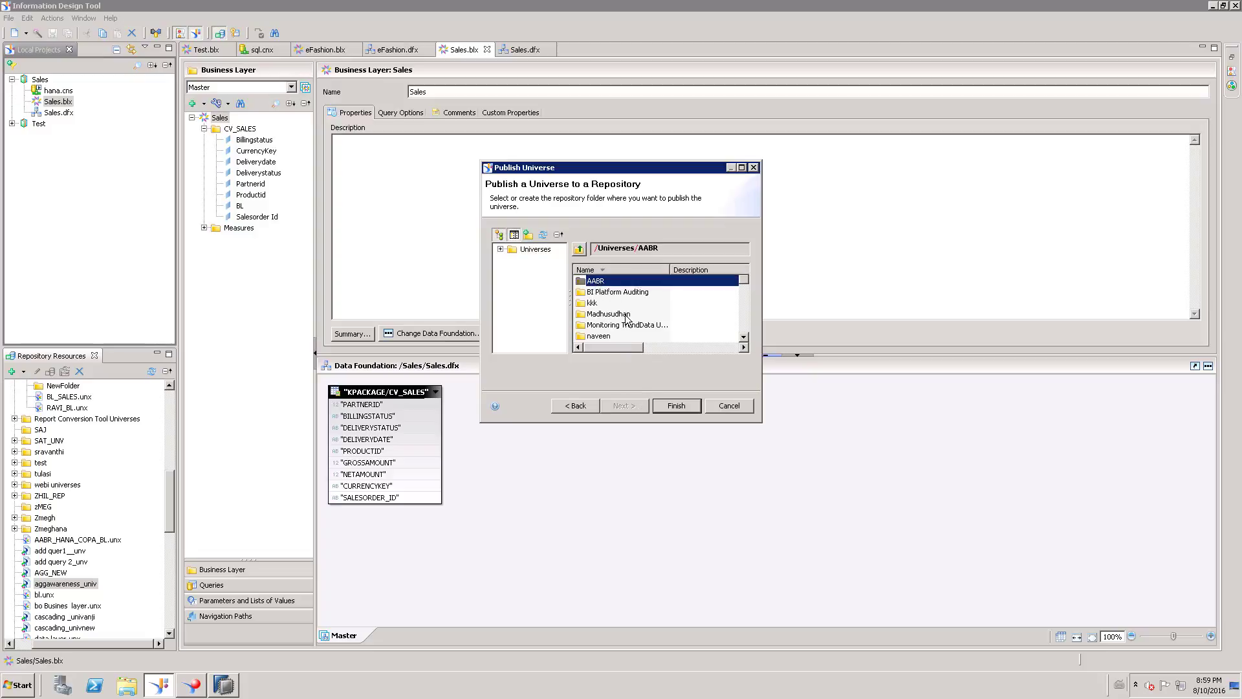
click(676, 405)
click(661, 383)
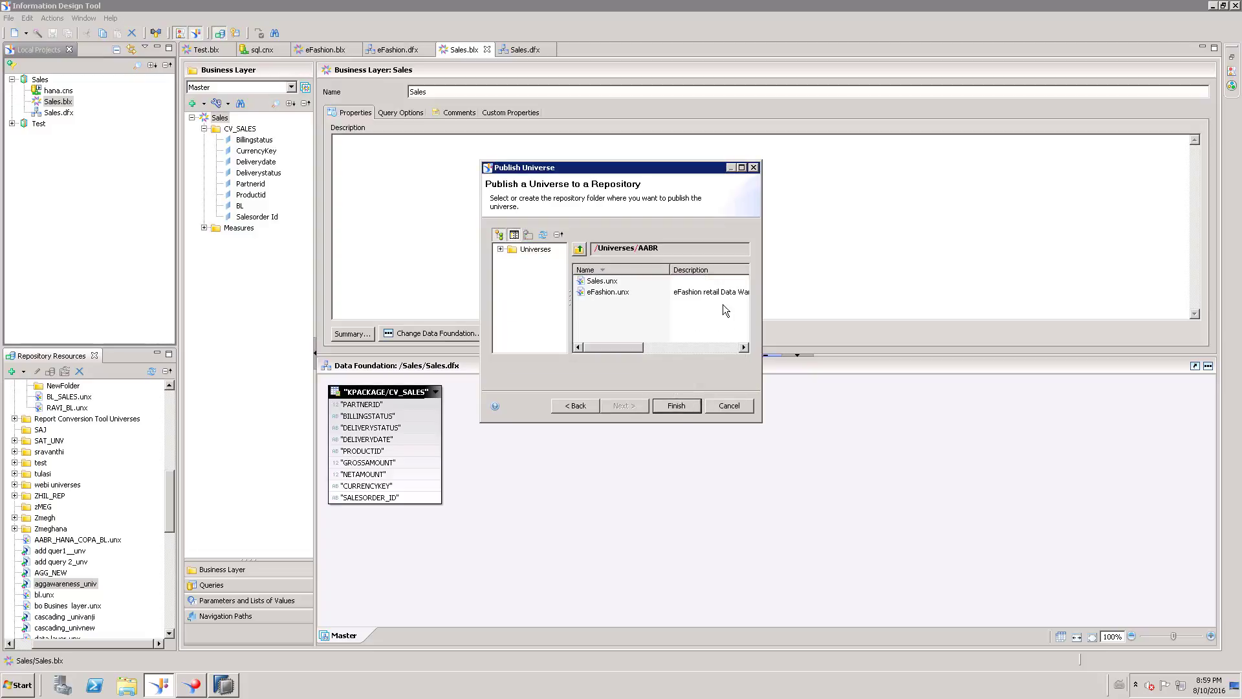
click(717, 304)
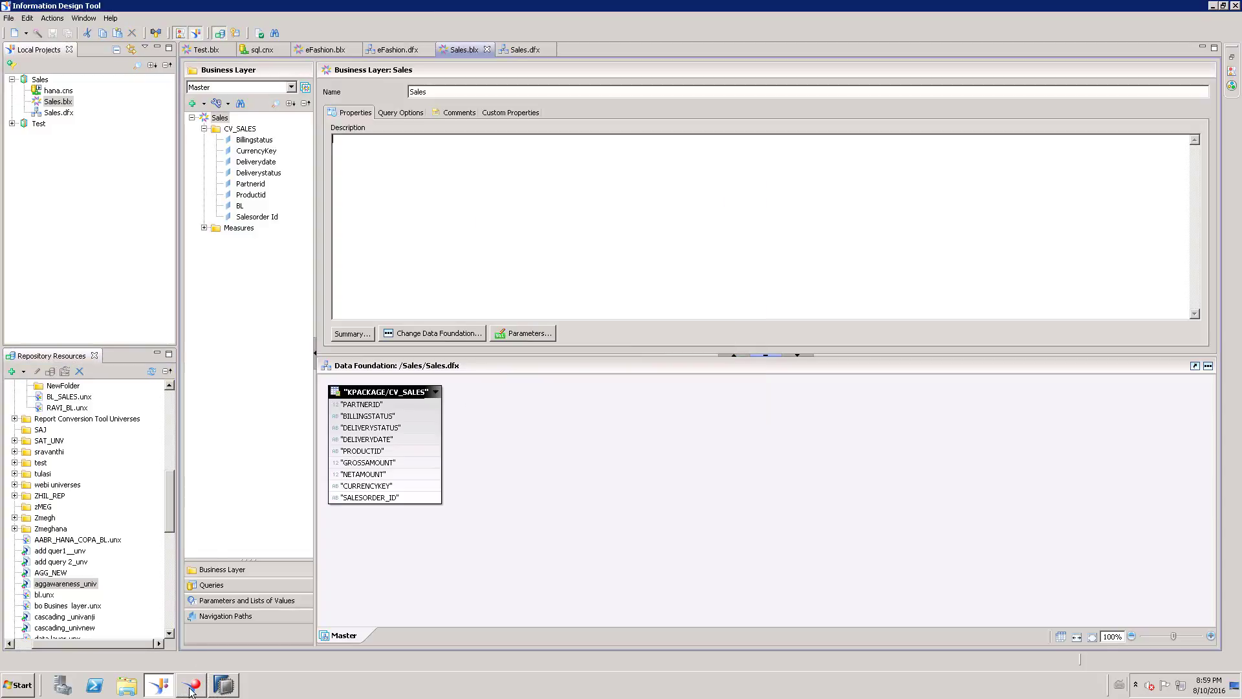
Switch to Web Intelligence Rich Client and close the open query panel, discarding the current query.
click(192, 688)
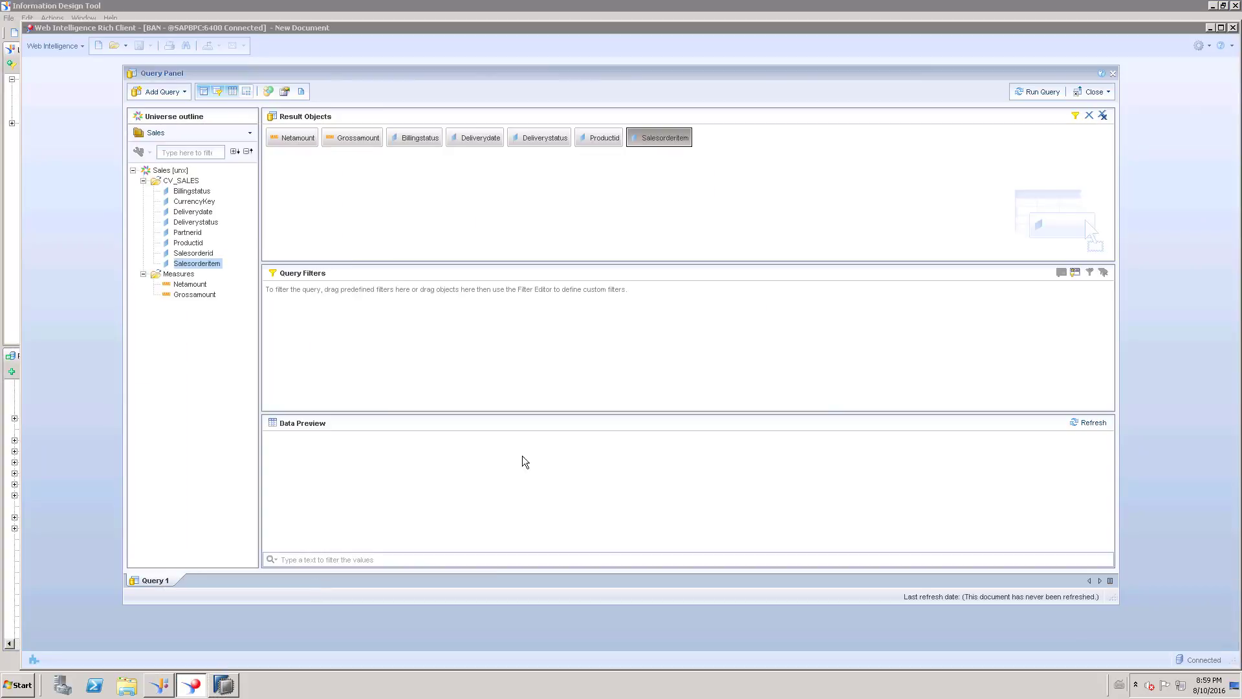
click(1112, 76)
click(647, 376)
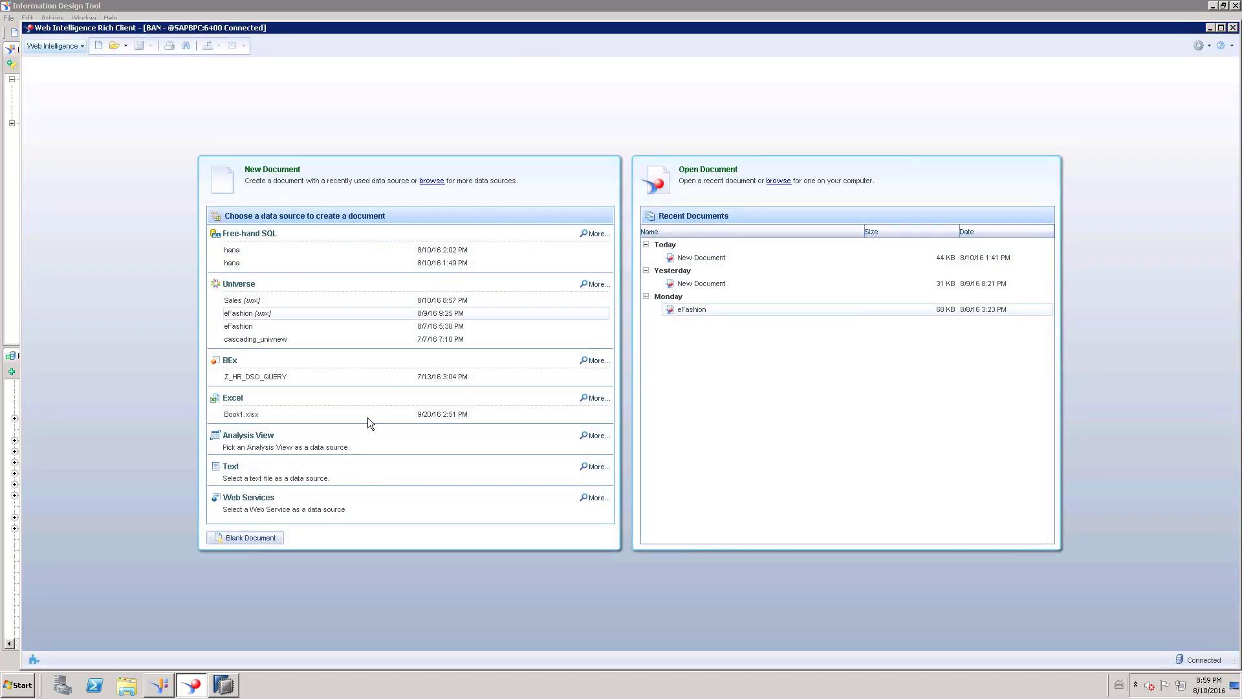
Browse all universes for a new document, filter them by "sales" and refresh the universe list.
click(592, 285)
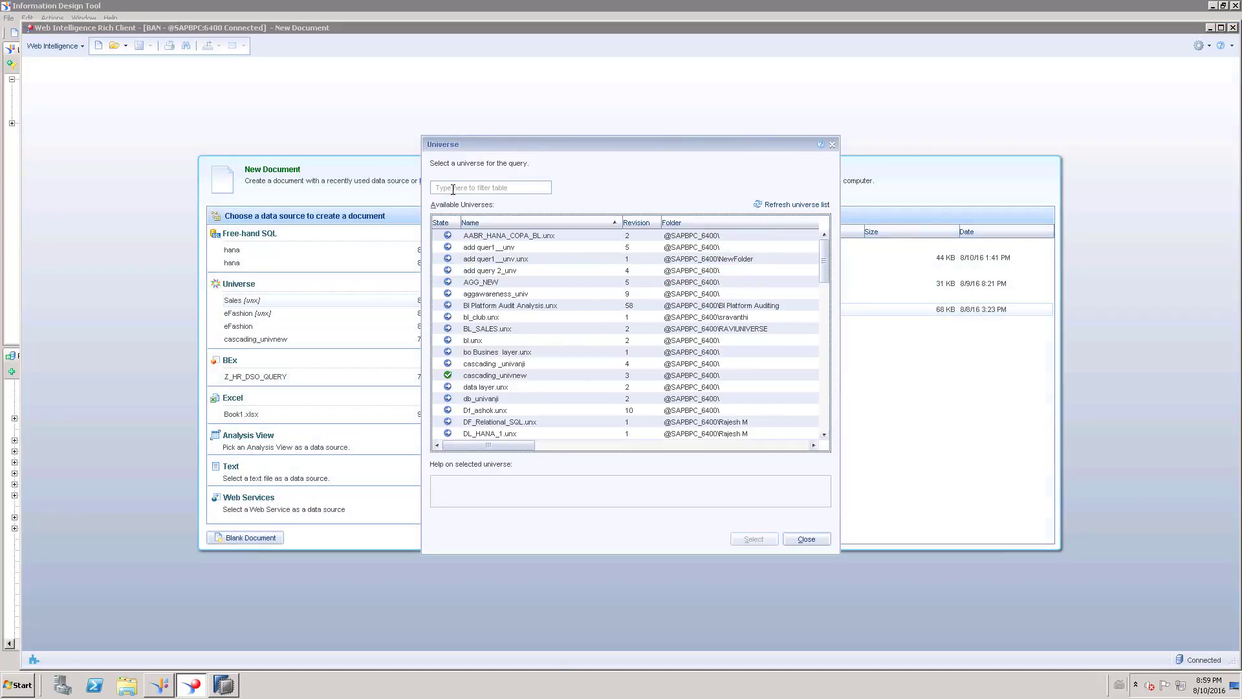
click(453, 188)
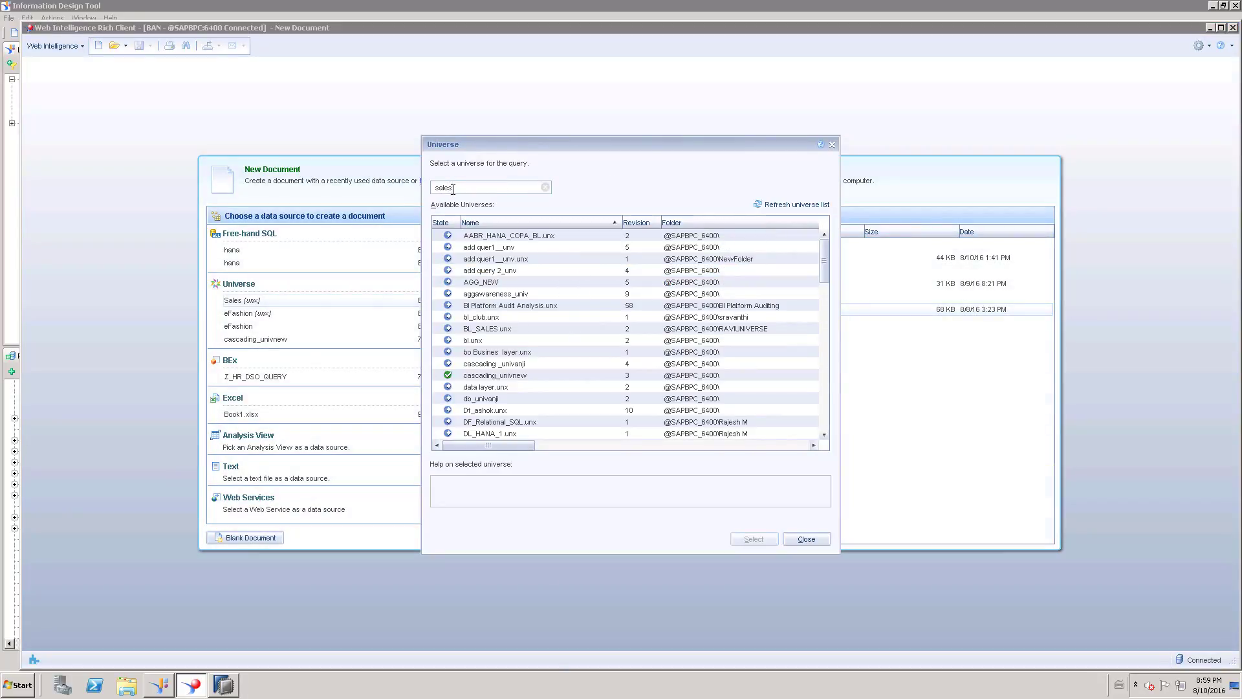
click(486, 273)
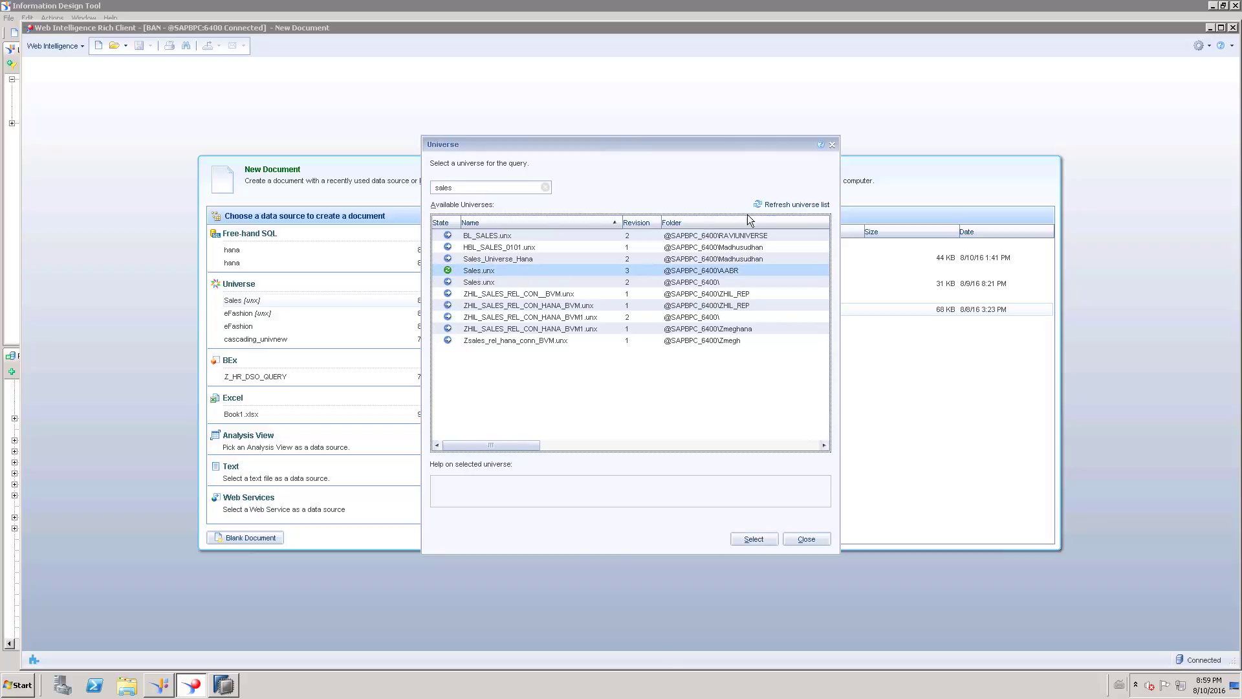
click(771, 204)
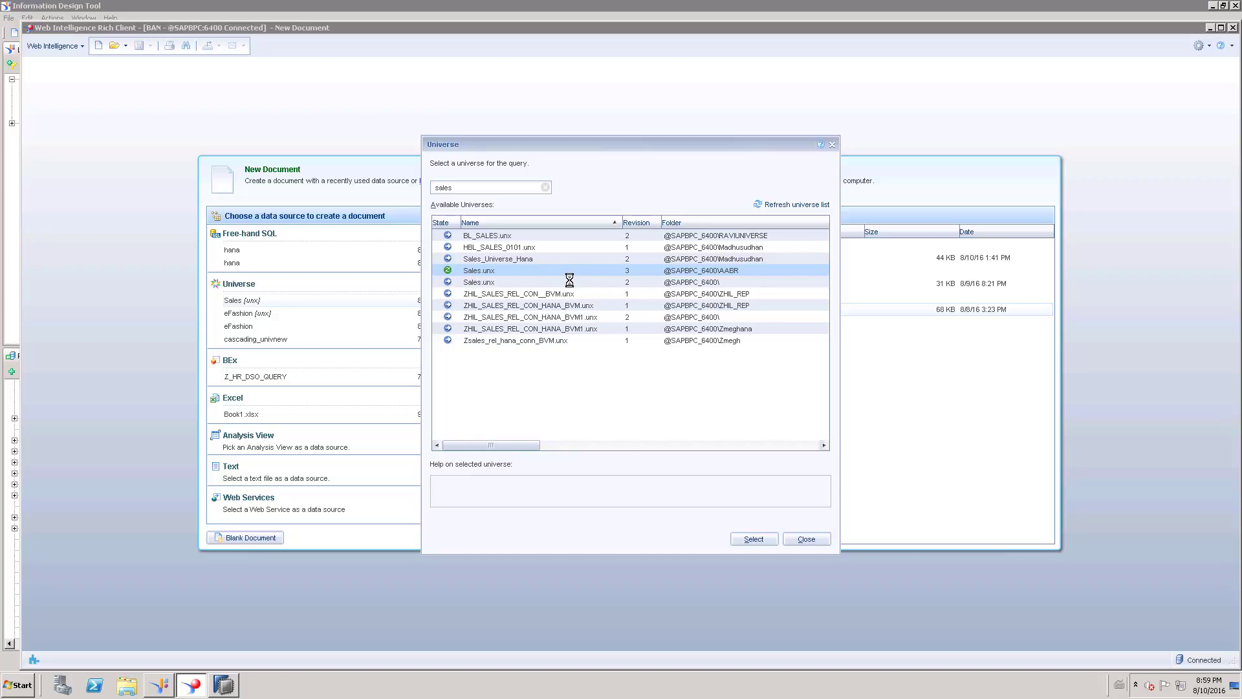
Filter the universes by "sales", choose Sales.unx from the AABR folder for the query and expand its CV_SALES folder.
click(456, 187)
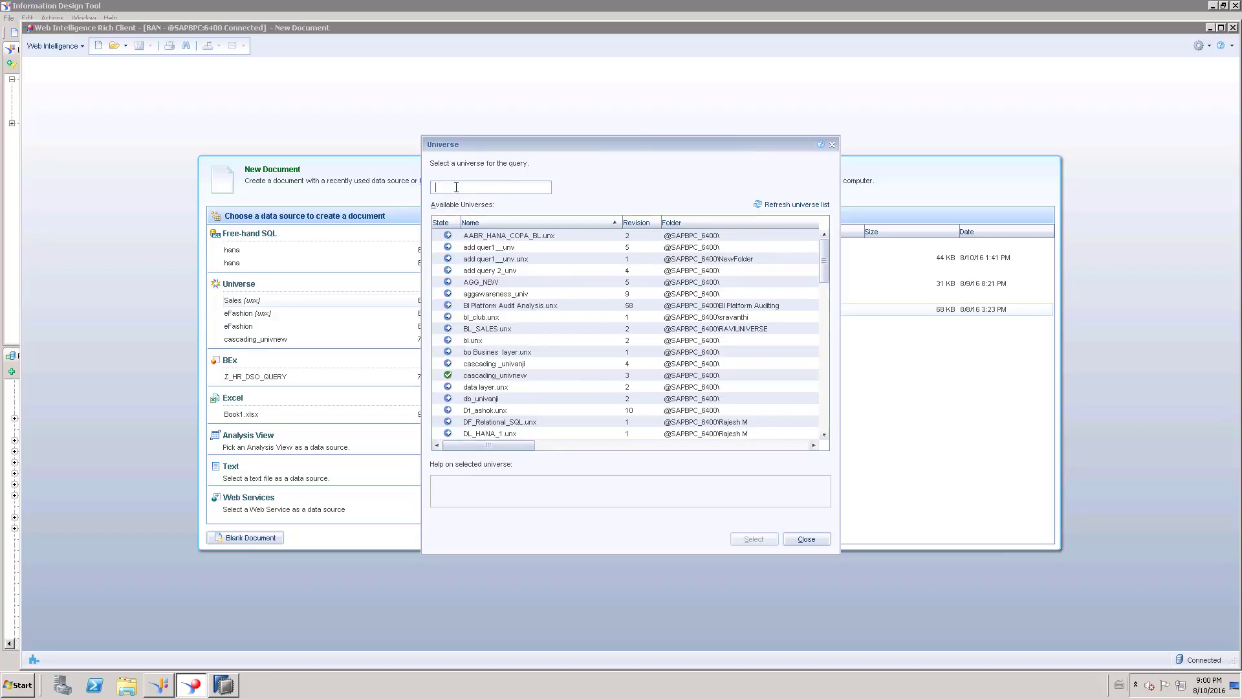
text(sales)
click(630, 272)
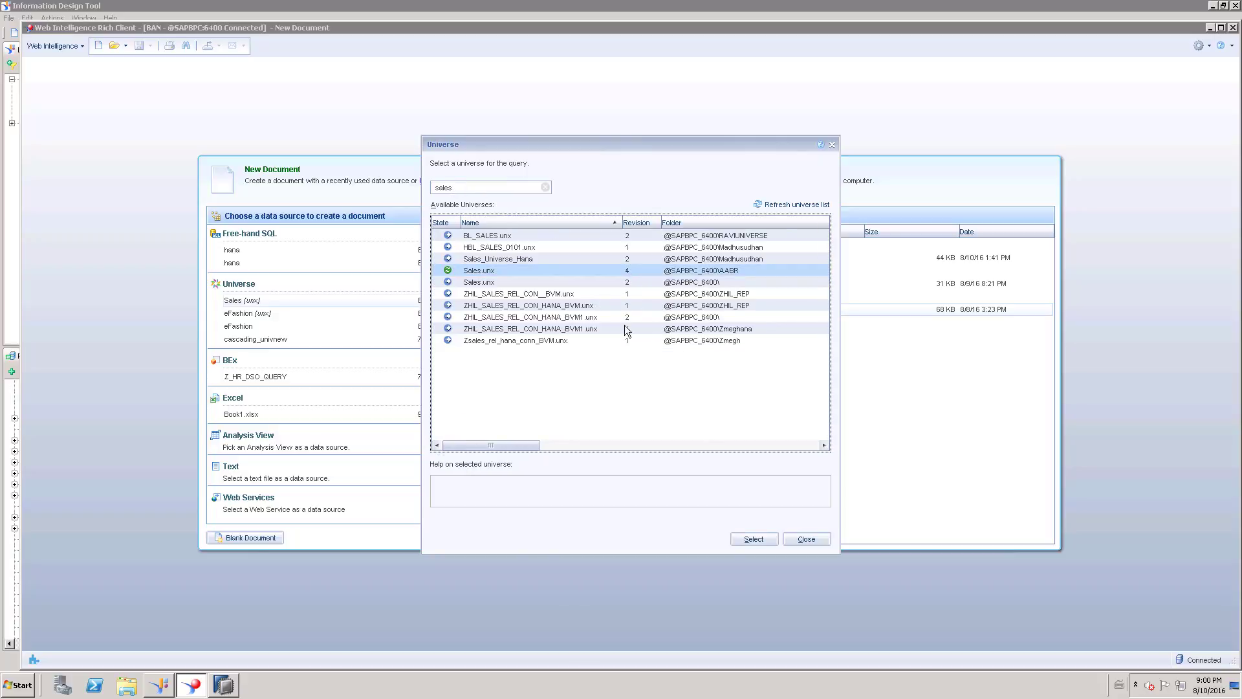
click(754, 540)
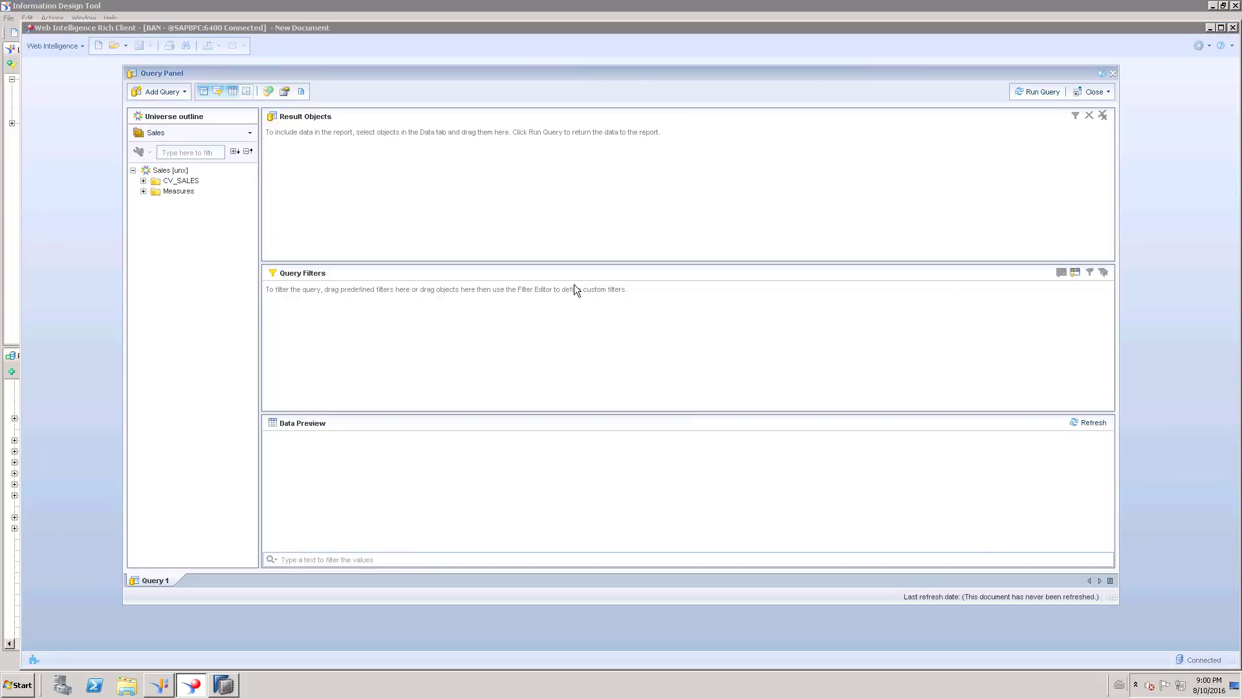
click(143, 181)
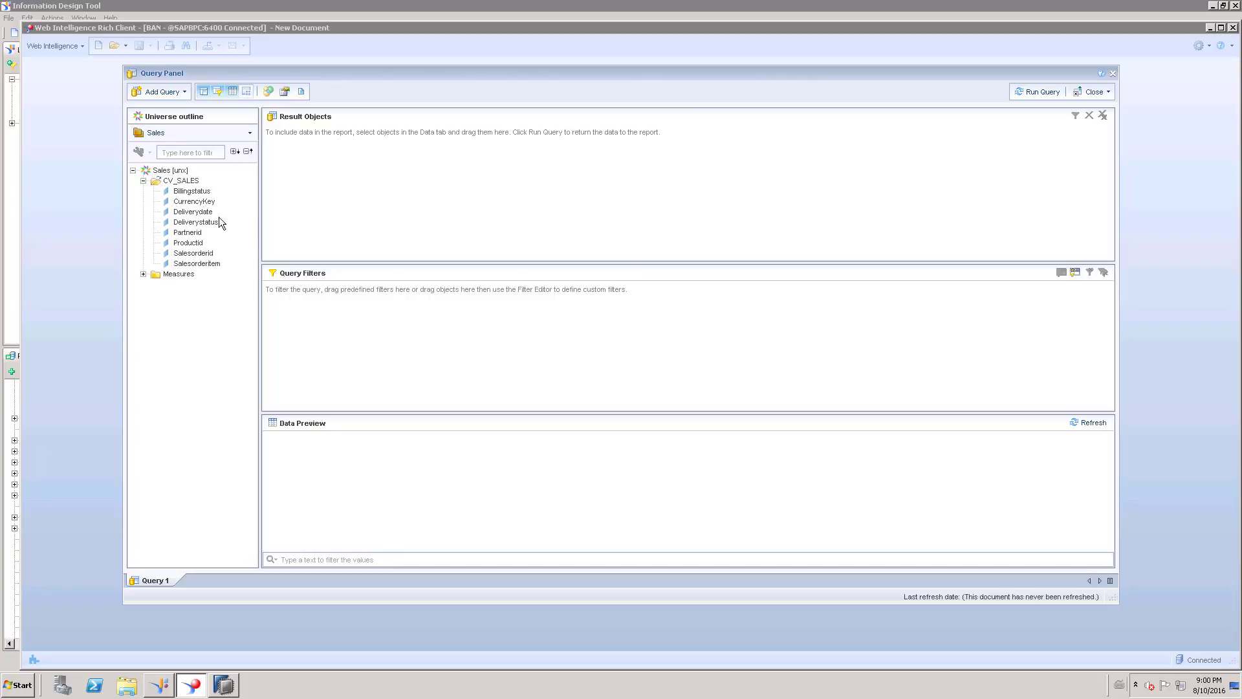
Add Billingstatus and Salesorderid to the query results, expand the Measures folder and try to preview the data.
drag(191, 191, 324, 214)
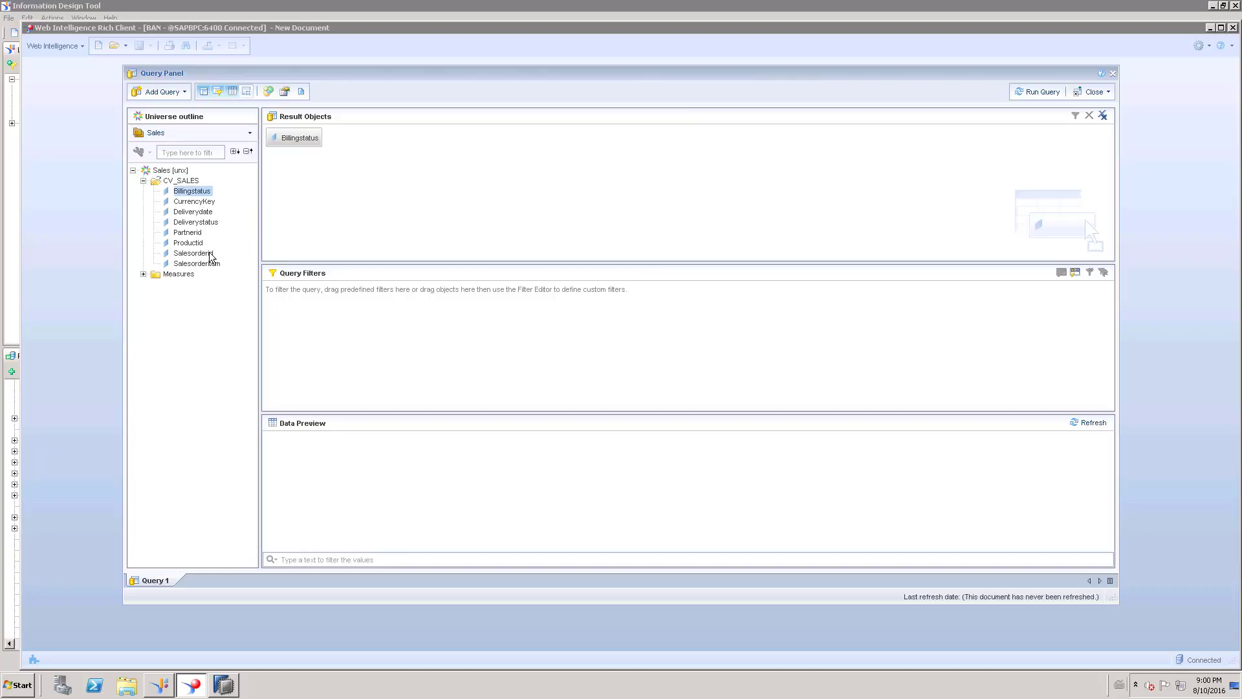
drag(211, 254, 295, 213)
click(144, 274)
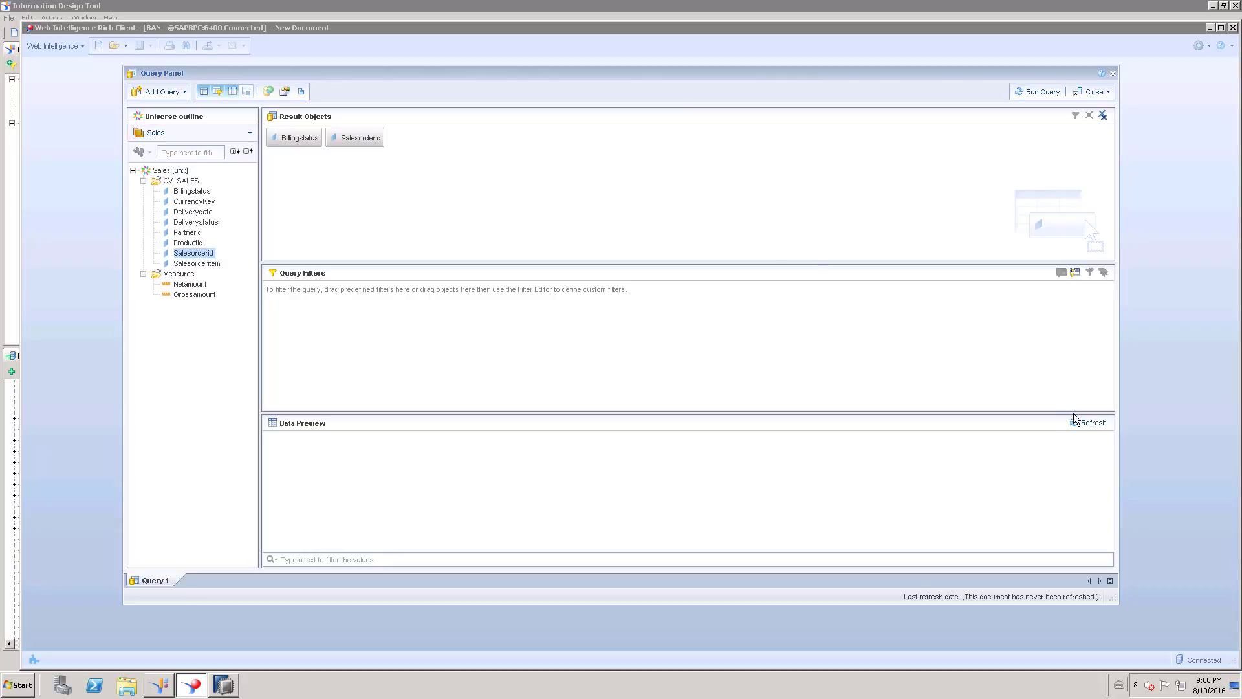
click(1092, 424)
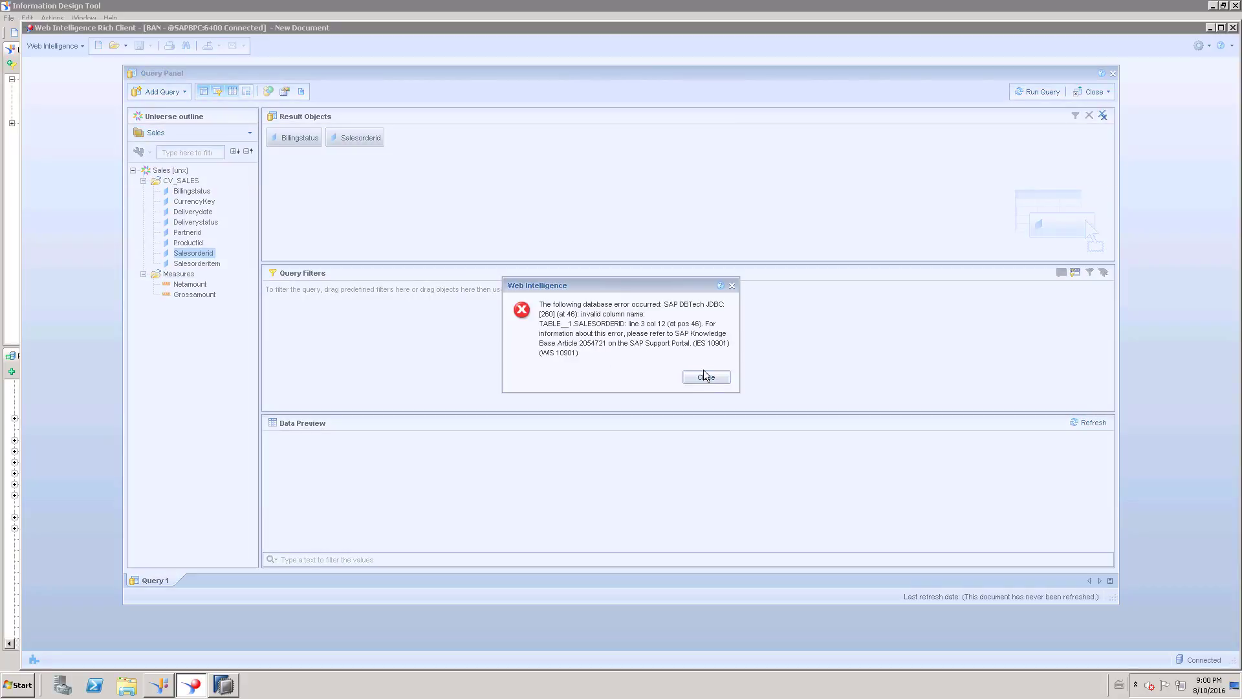
click(705, 376)
Close the query panel, discarding the query, and fully quit Web Intelligence Rich Client, including its background process.
click(1112, 73)
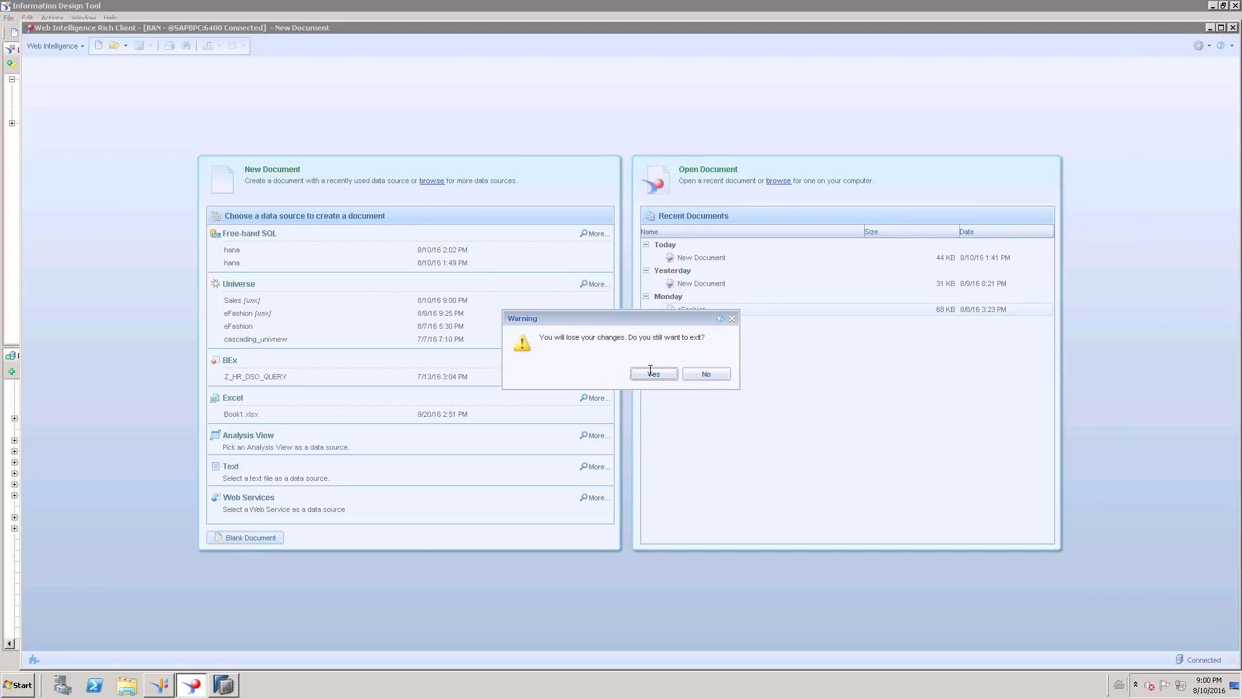
click(679, 374)
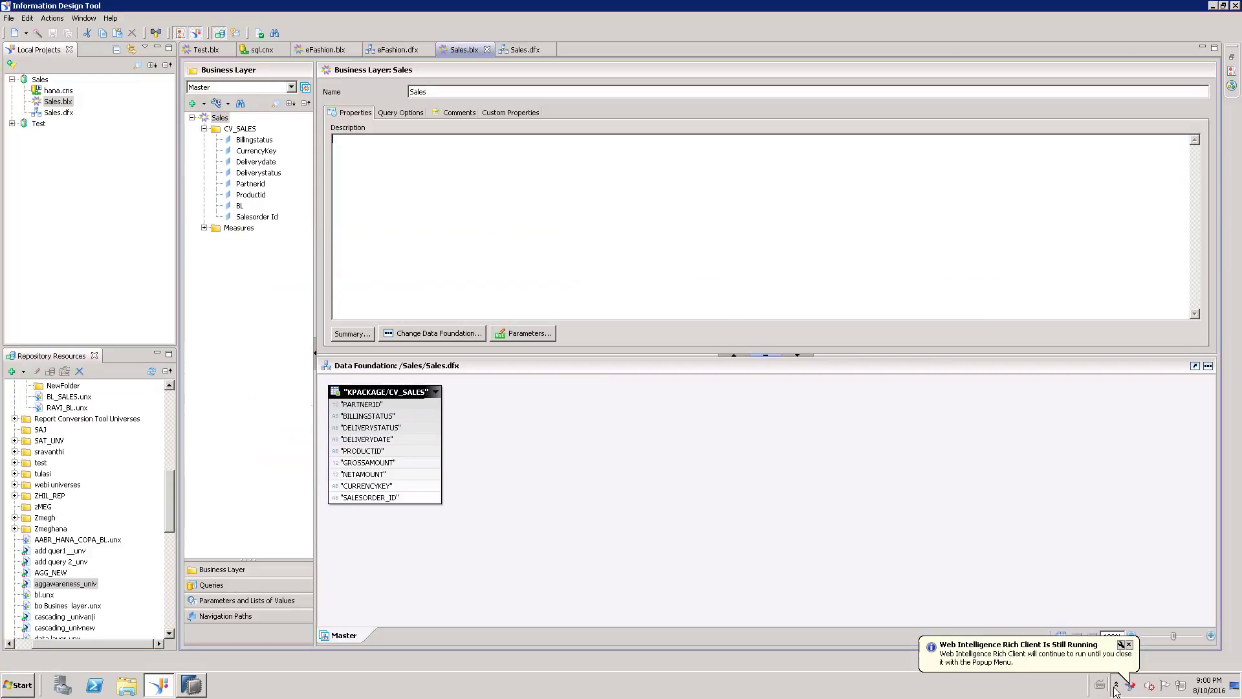
right_click(1145, 630)
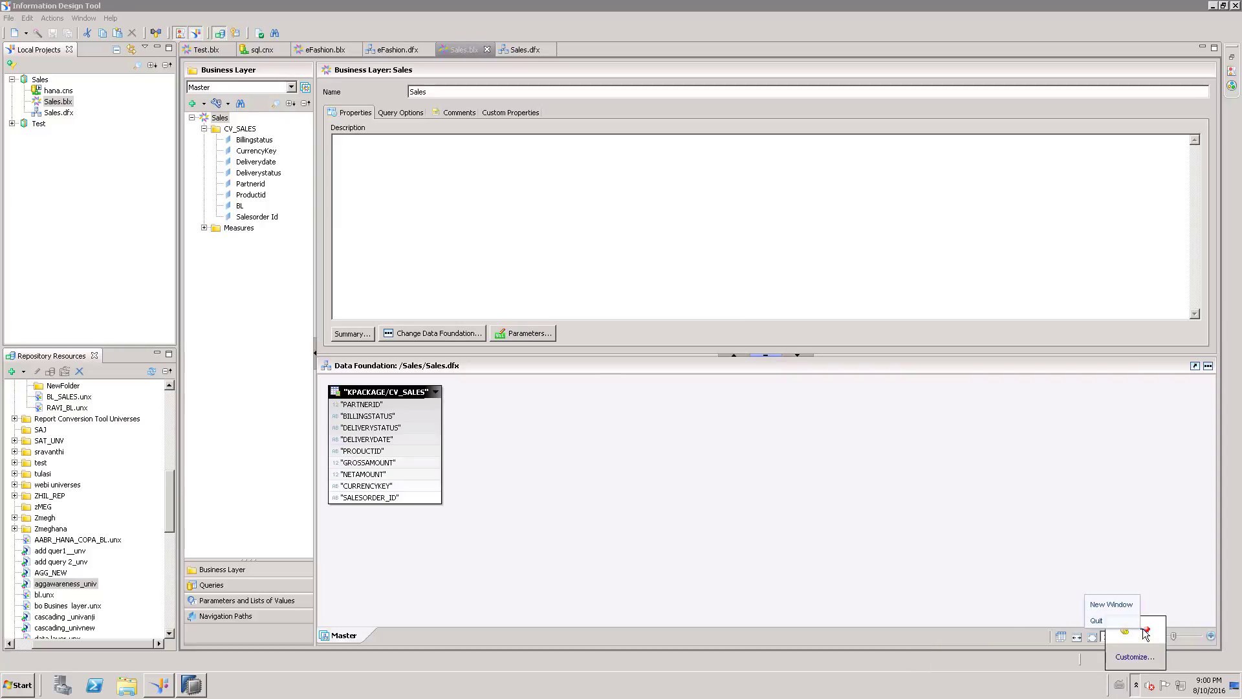
click(1107, 629)
Restart Web Intelligence Rich Client and log on to SAPBPC:6400 with the account password to browse its universes.
click(17, 685)
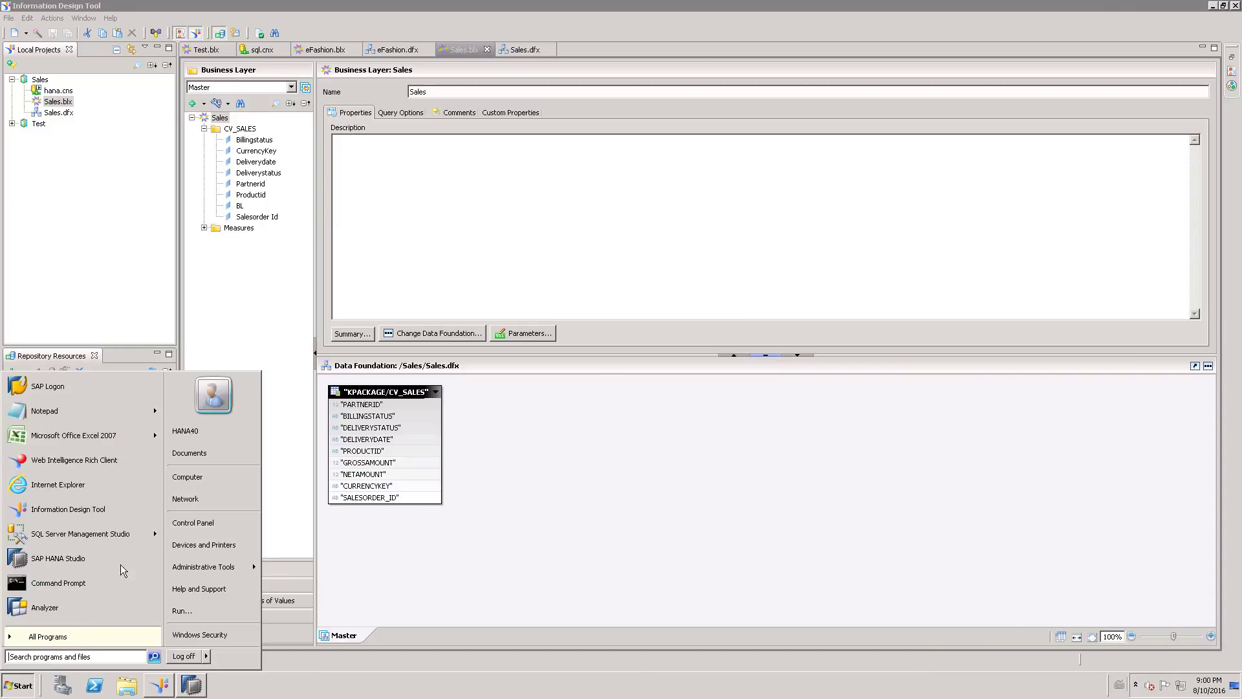
click(50, 460)
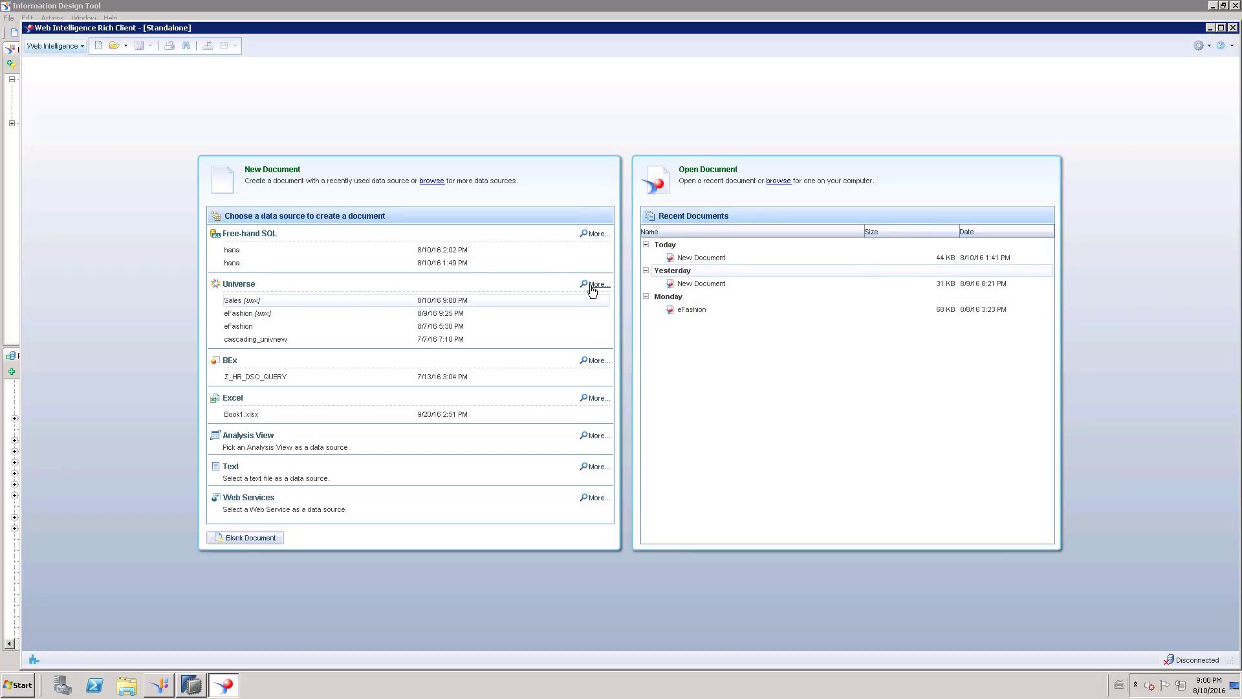
click(573, 301)
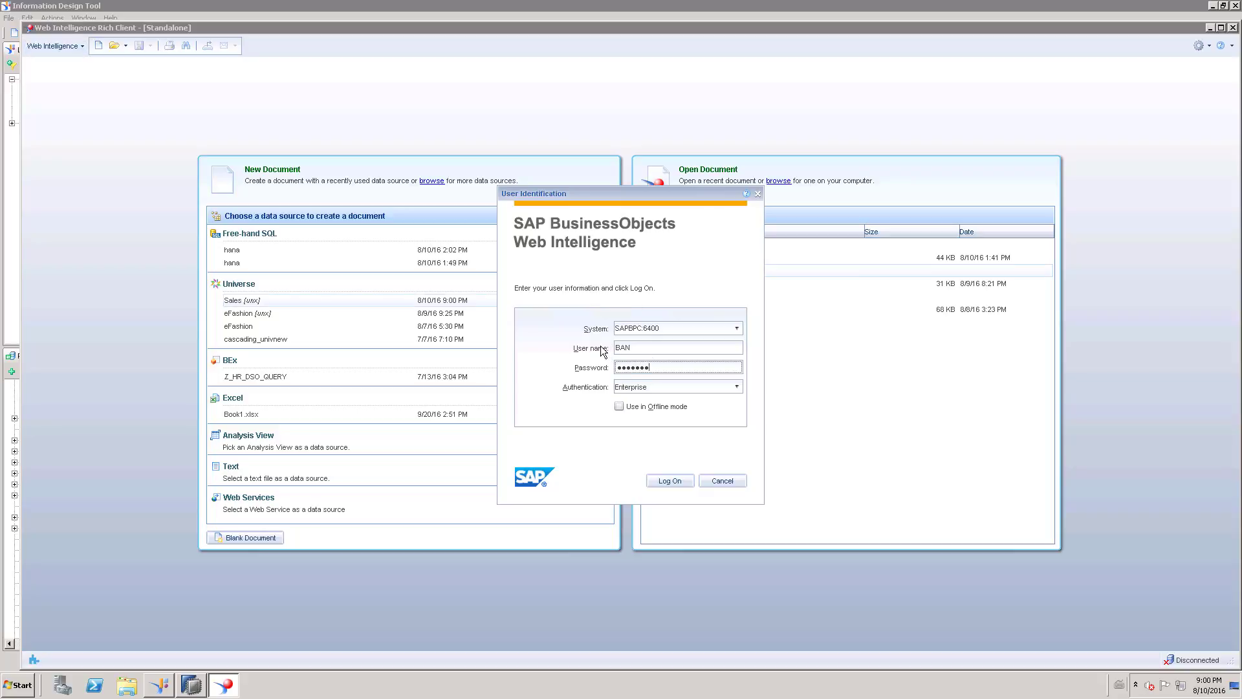
key(Return)
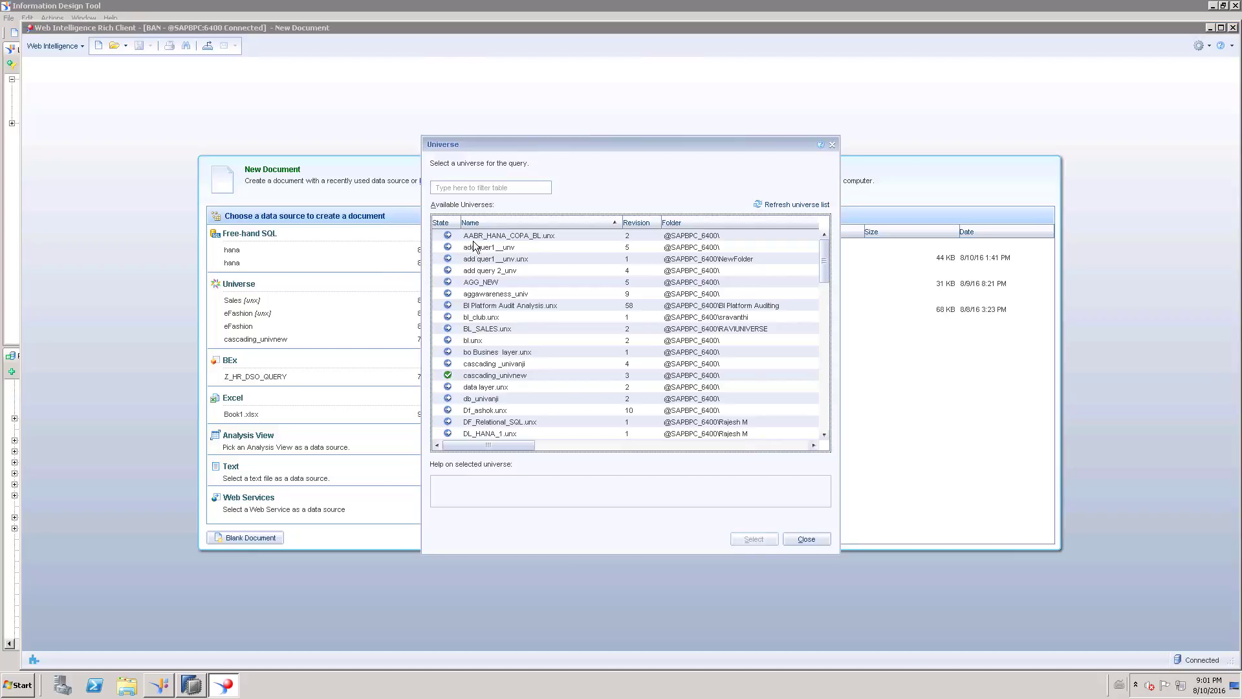
Filter the universes by "sales", choose Sales.unx from the AABR folder and expand its CV_SALES and Measures folders.
click(470, 189)
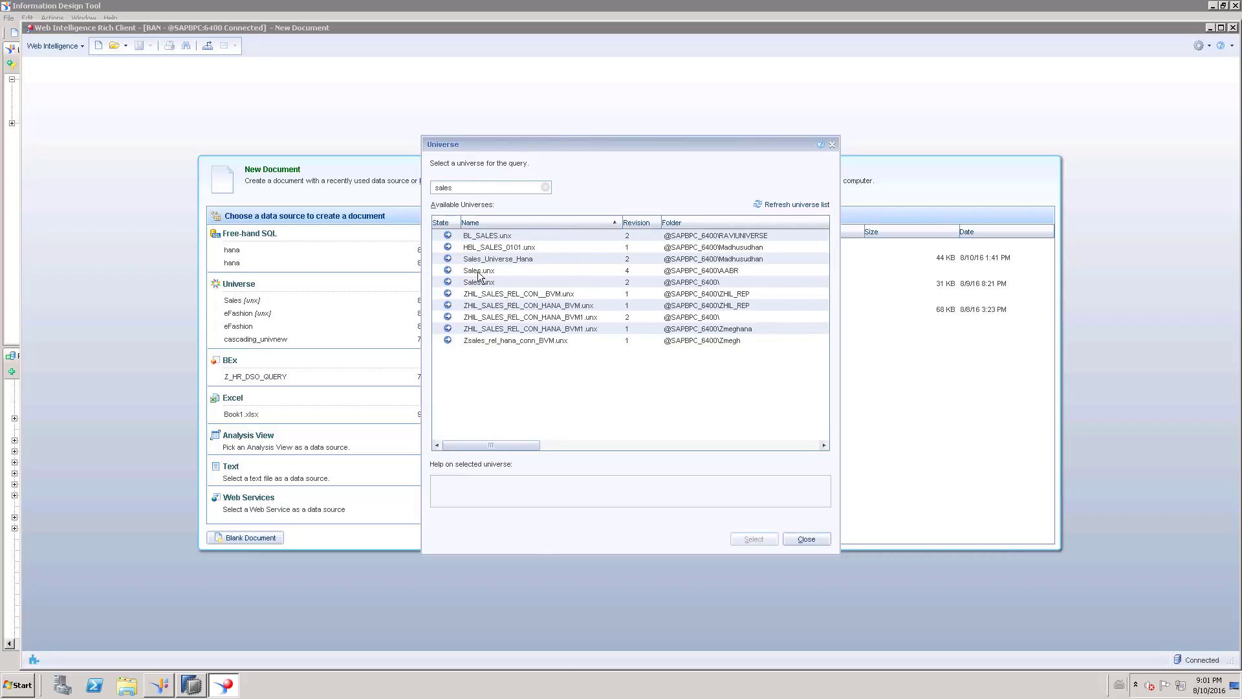
click(478, 272)
click(754, 539)
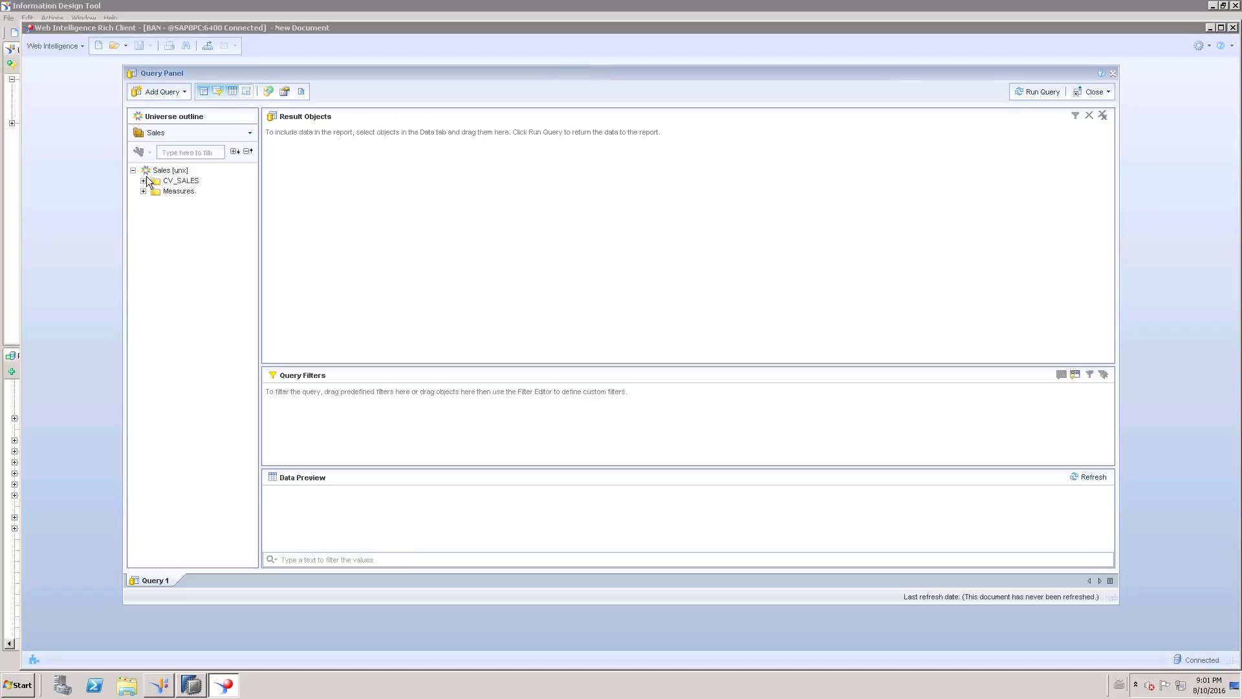
click(143, 181)
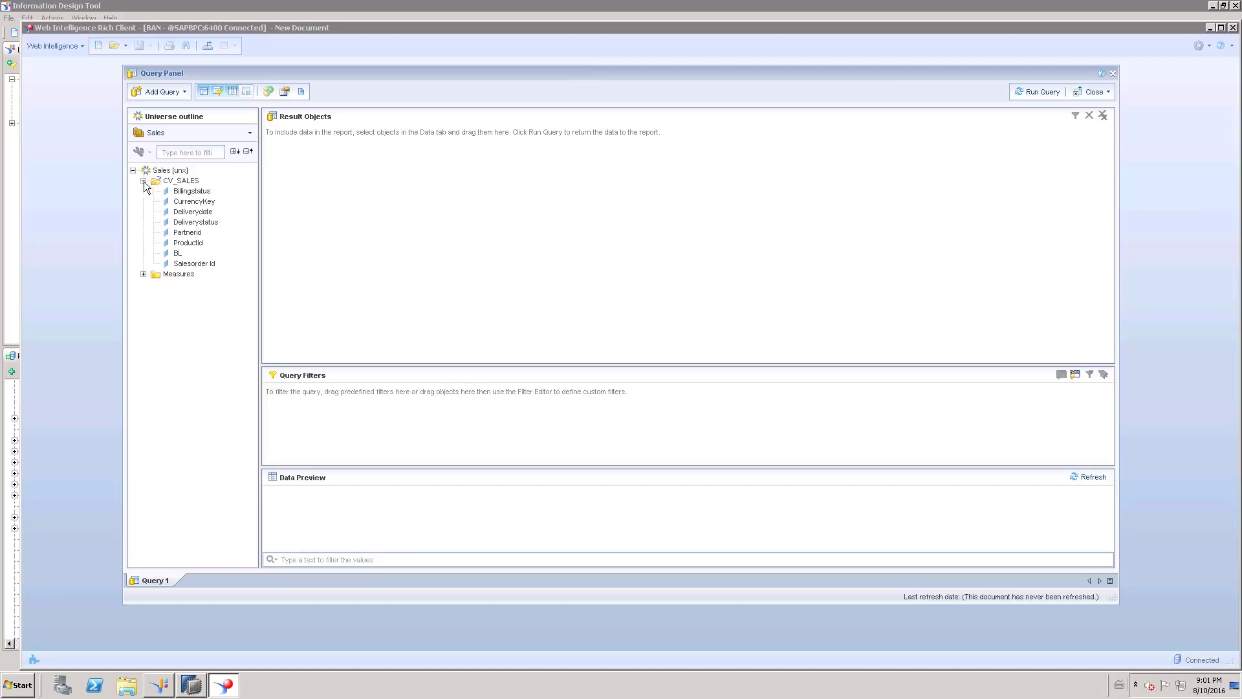
click(143, 274)
Add Salesorder Id, Billingstatus, CurrencyKey, Deliverydate and BL to the query's result objects, enlarging the filter and preview areas.
drag(190, 265, 362, 213)
drag(192, 191, 275, 225)
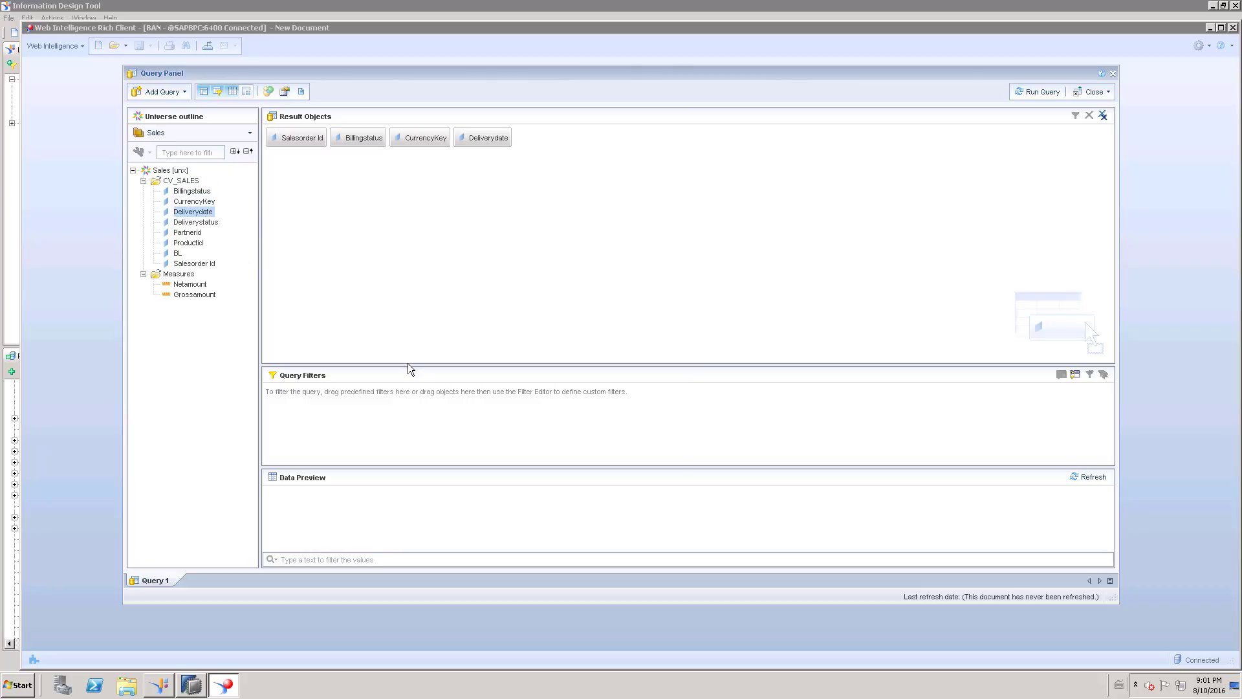
drag(407, 369, 358, 248)
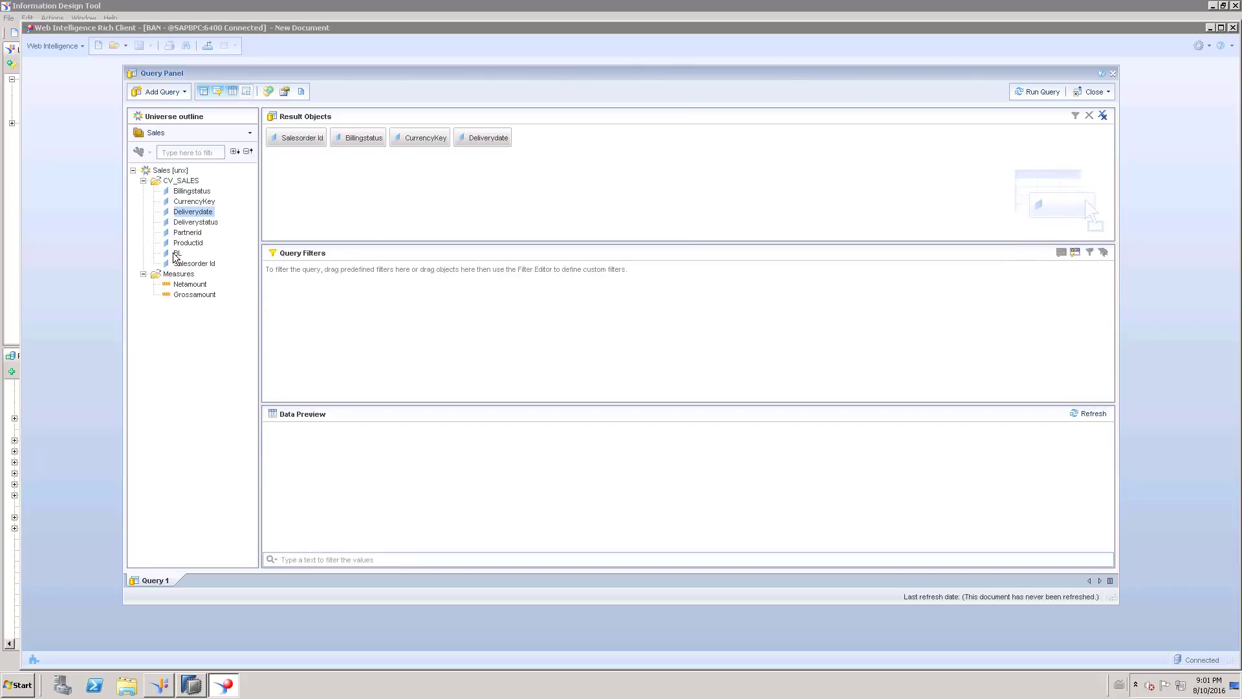
drag(178, 253, 402, 193)
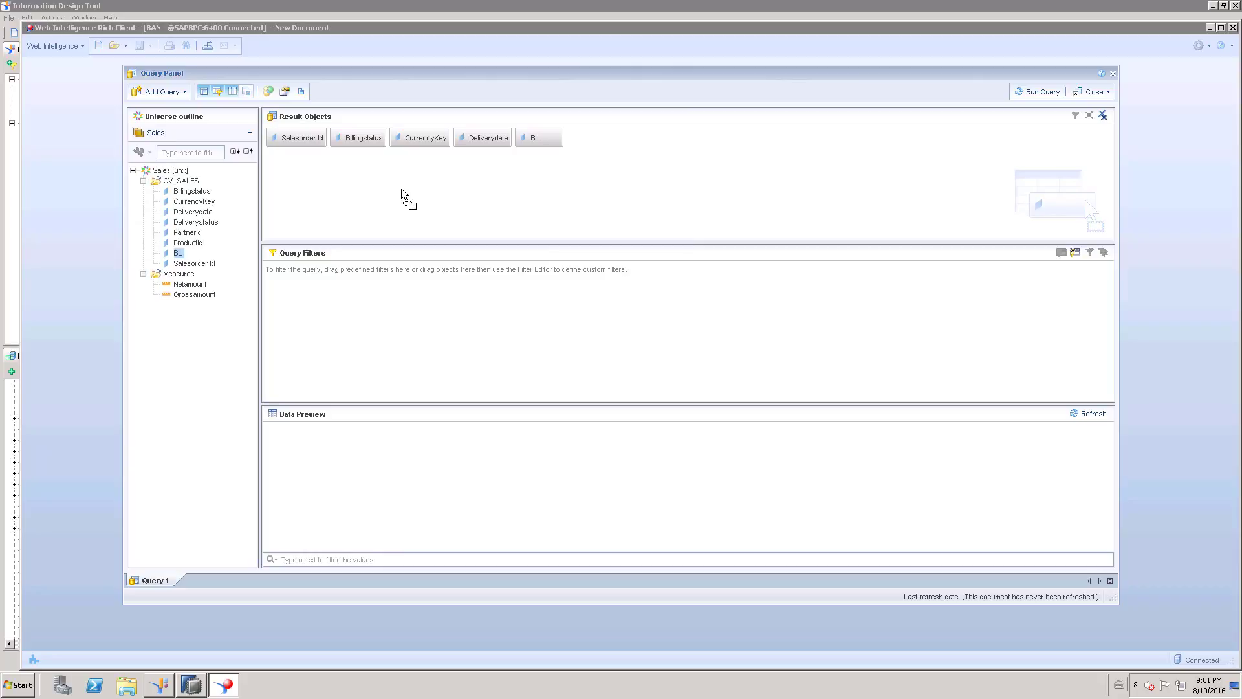
Refresh the data preview, answering the billing status prompt with P.
click(1082, 417)
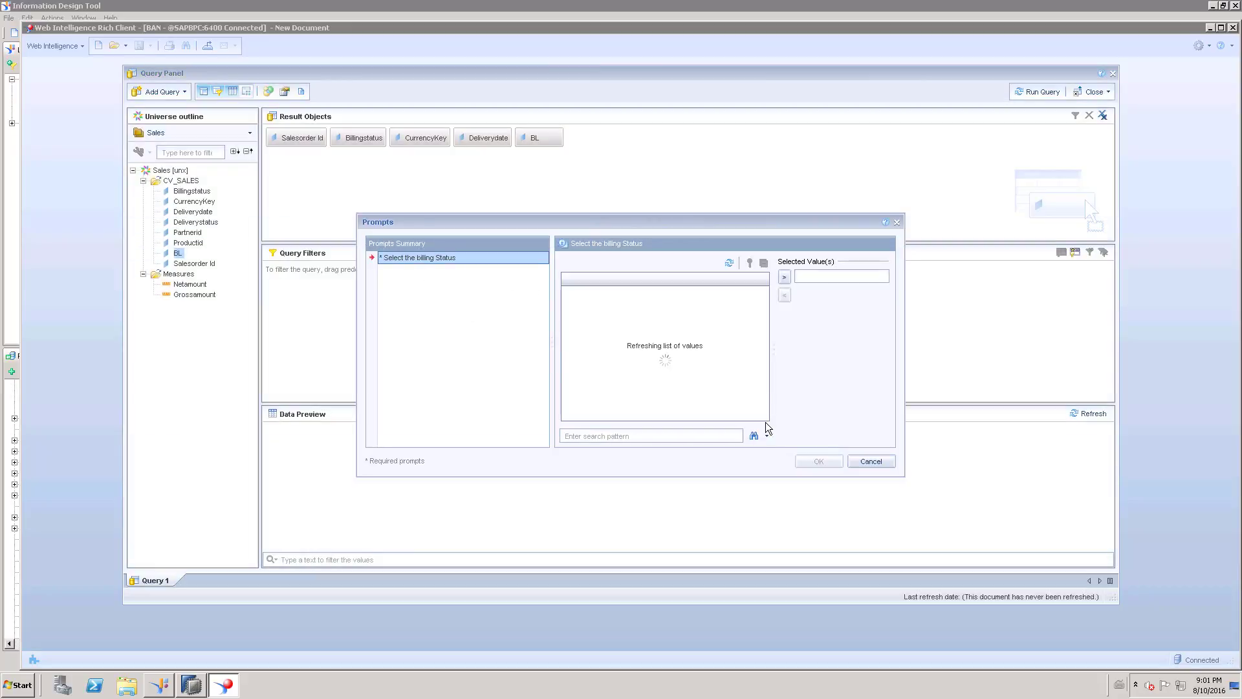
click(562, 299)
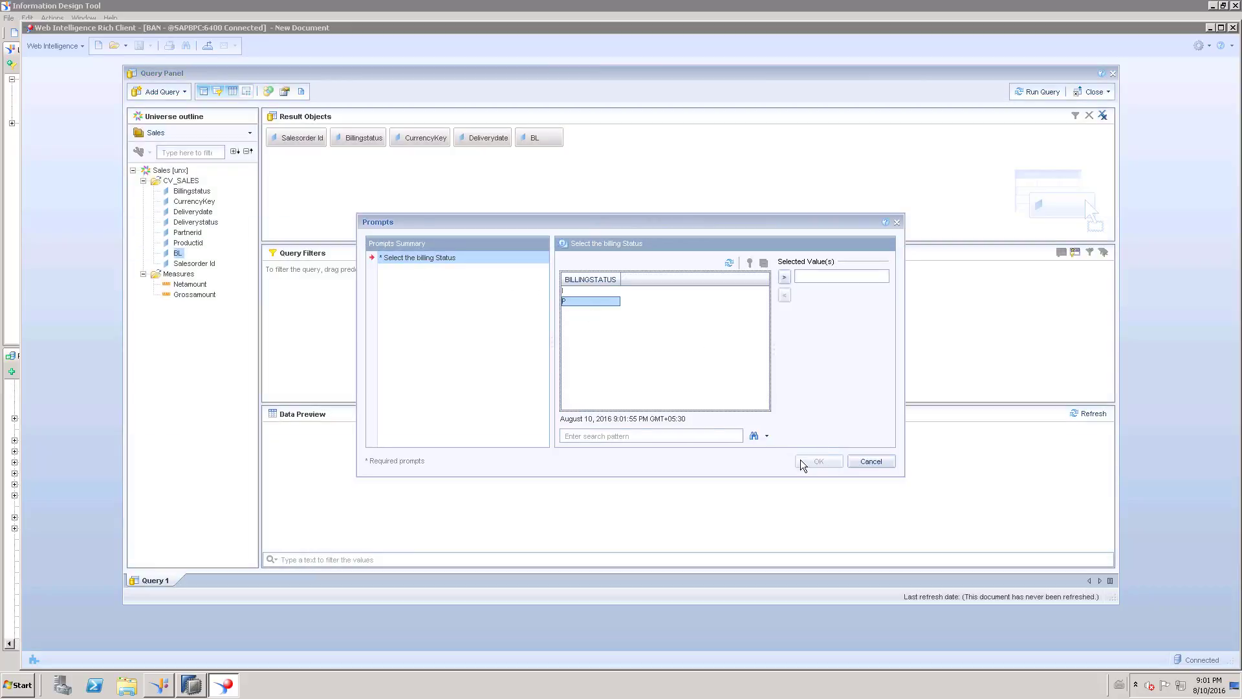
click(785, 277)
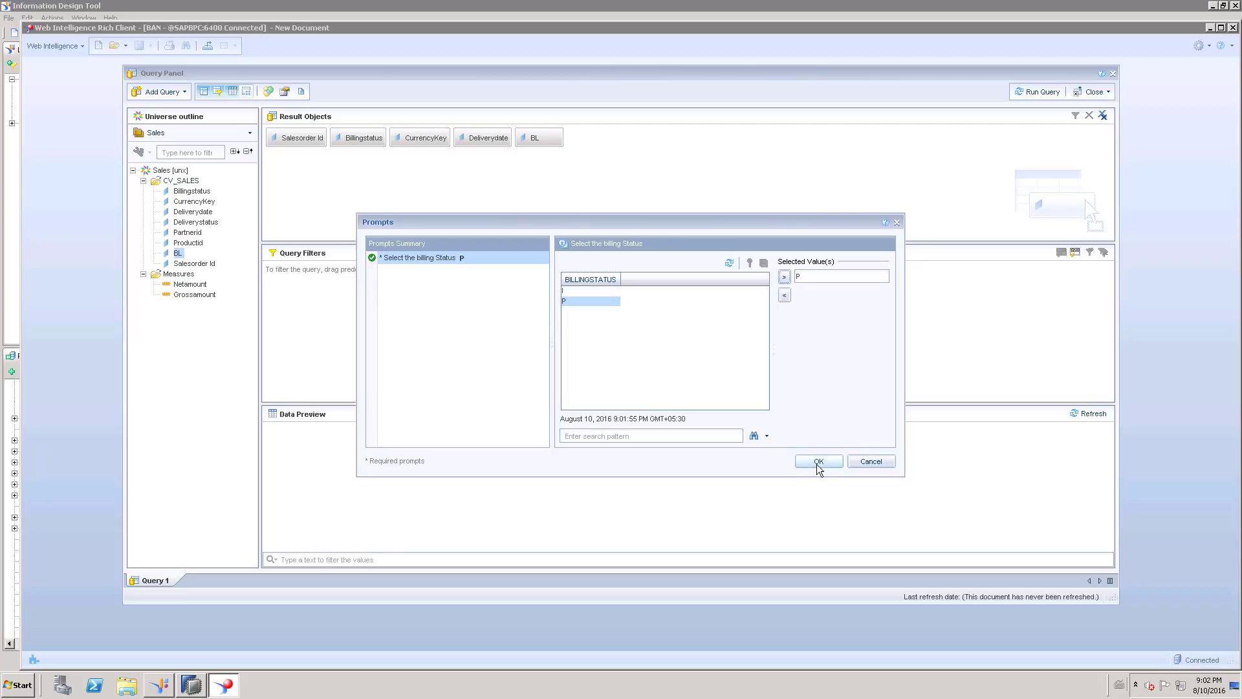
click(816, 464)
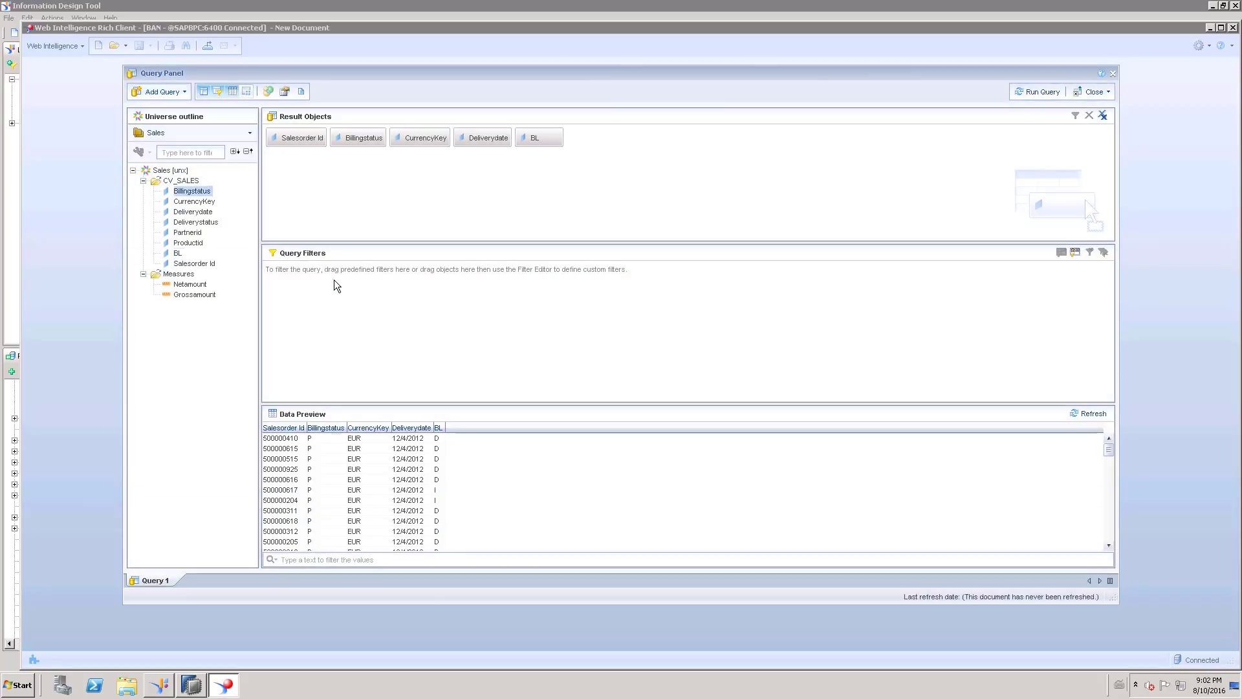
Add a Billingstatus In list query filter that prompts with the universe parameter BillingStatus.
drag(206, 196, 361, 310)
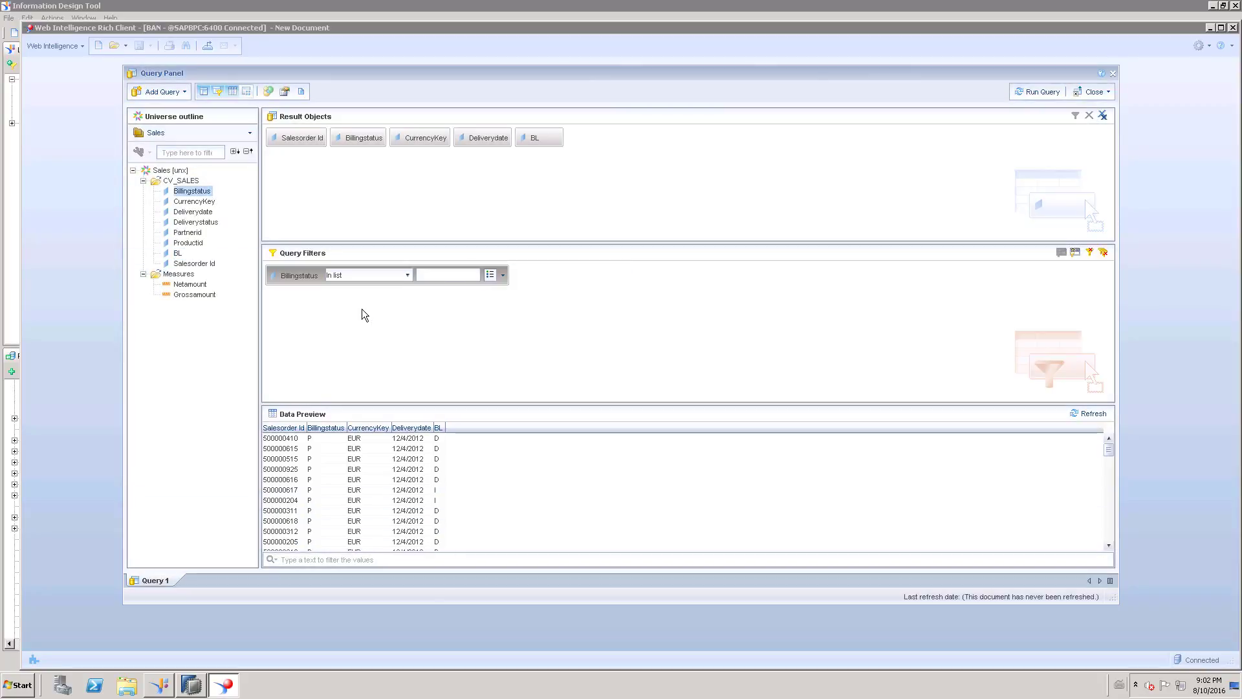
click(504, 276)
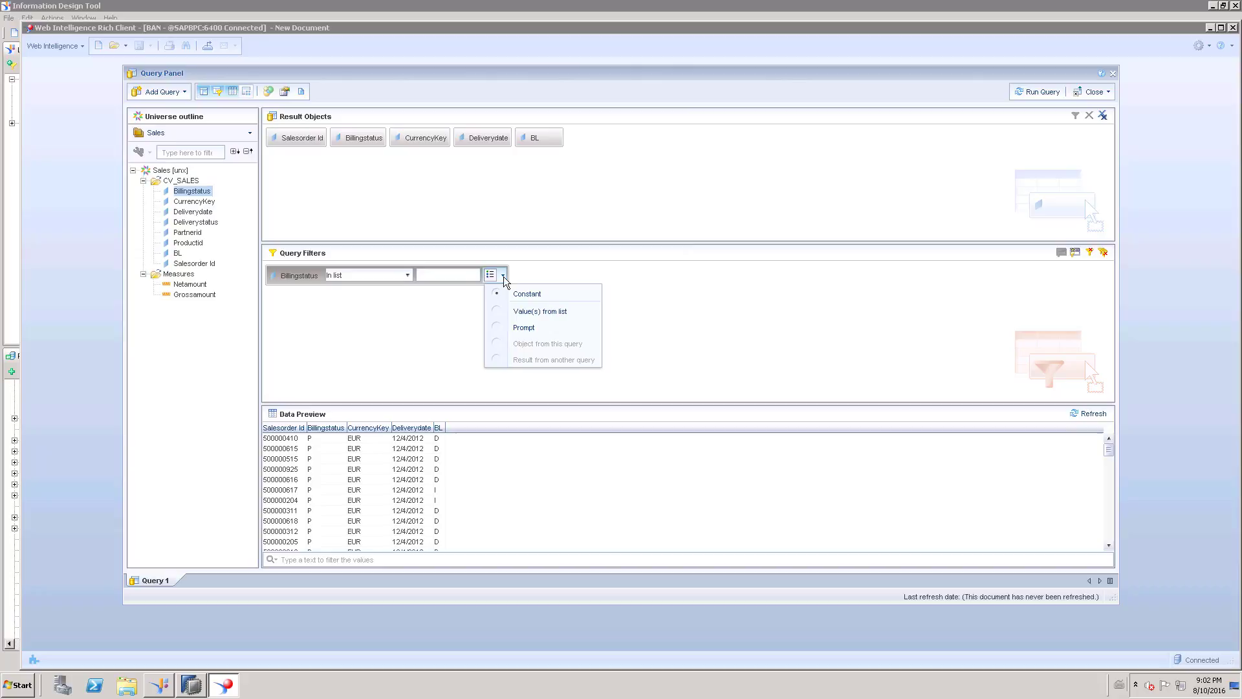
click(515, 329)
click(489, 277)
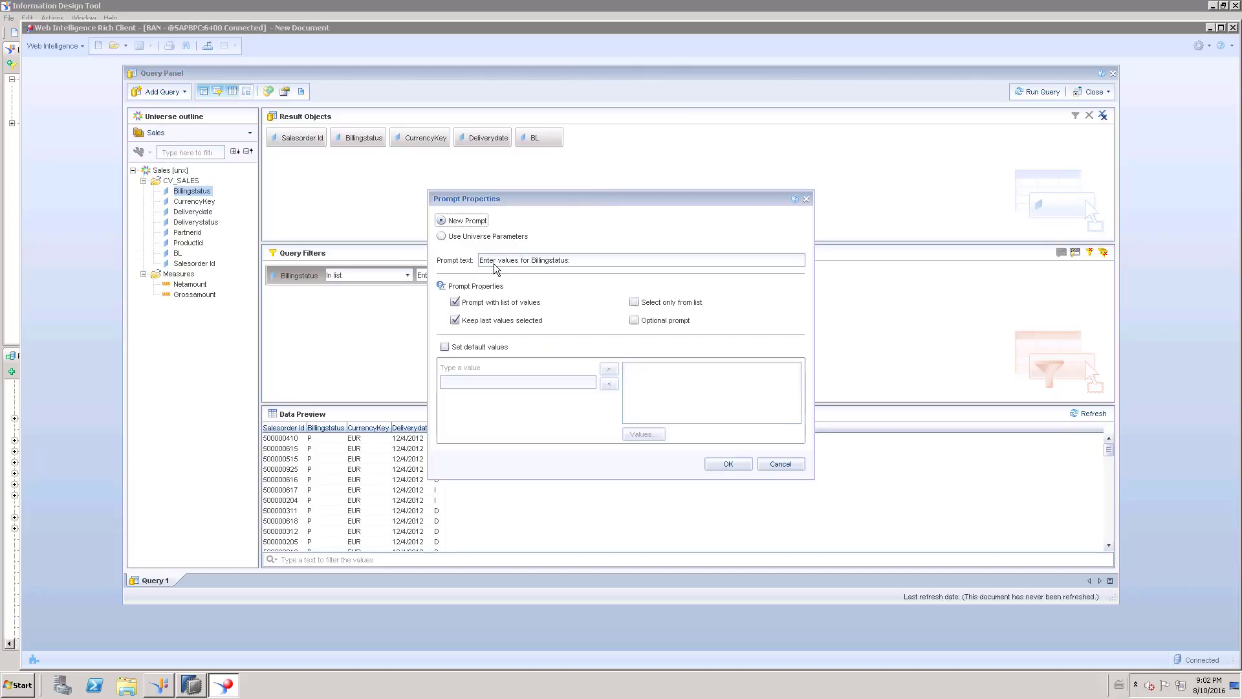
click(445, 237)
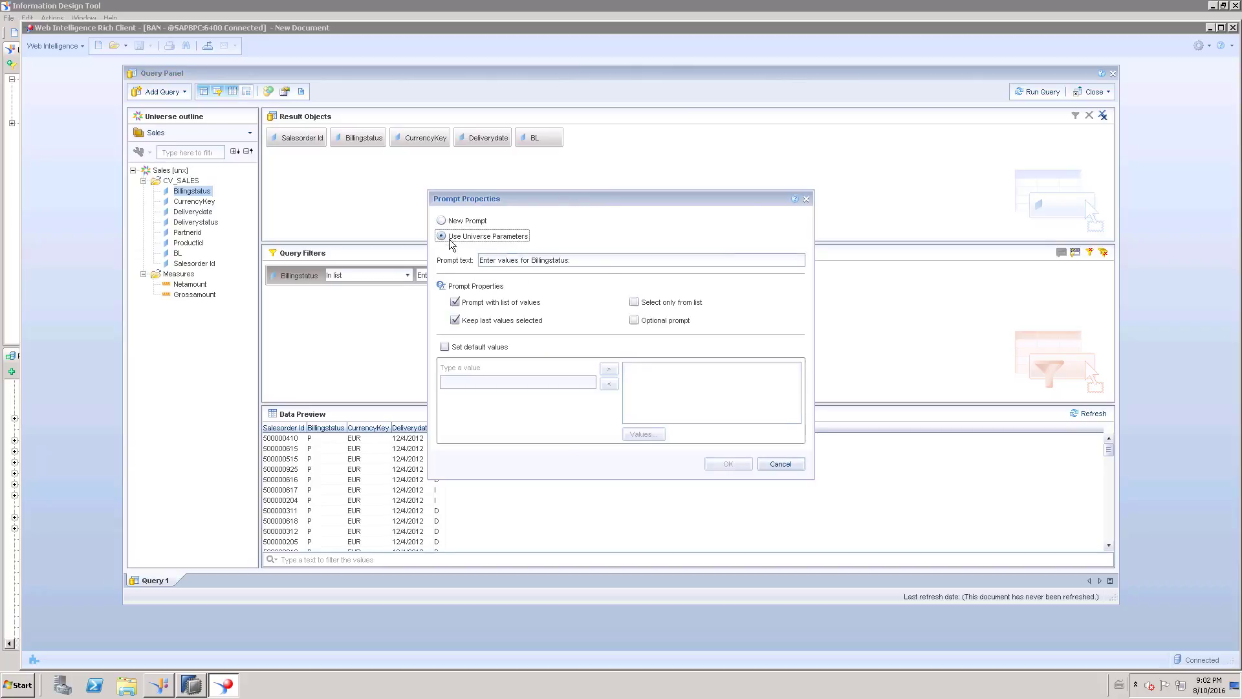
click(457, 271)
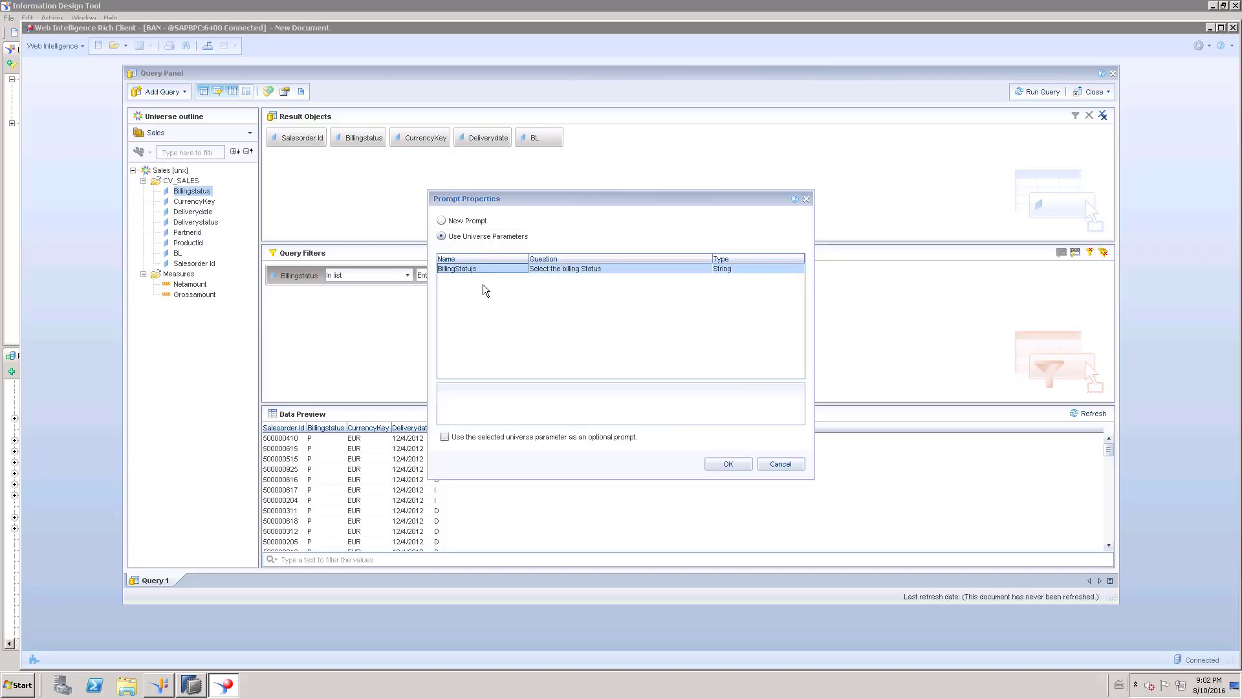
click(723, 466)
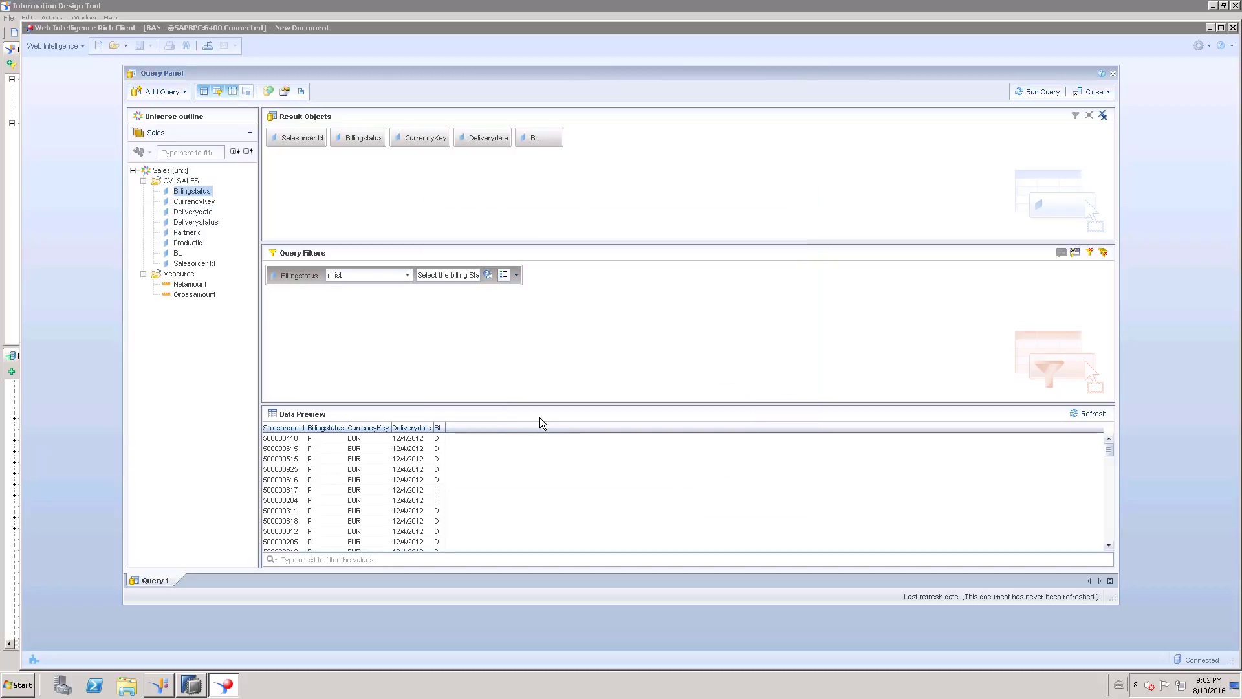
Remove BL from the result objects and refresh the data preview with billing status P, checking its rows to the end.
click(537, 137)
key(Delete)
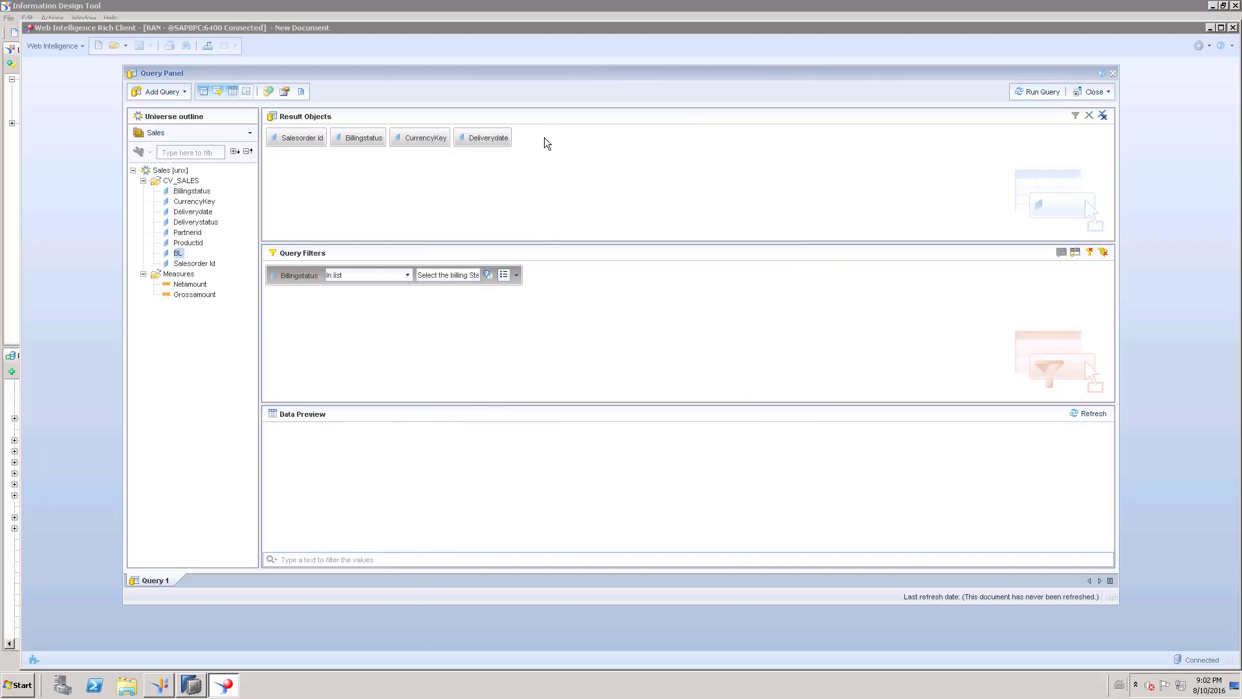
click(1090, 414)
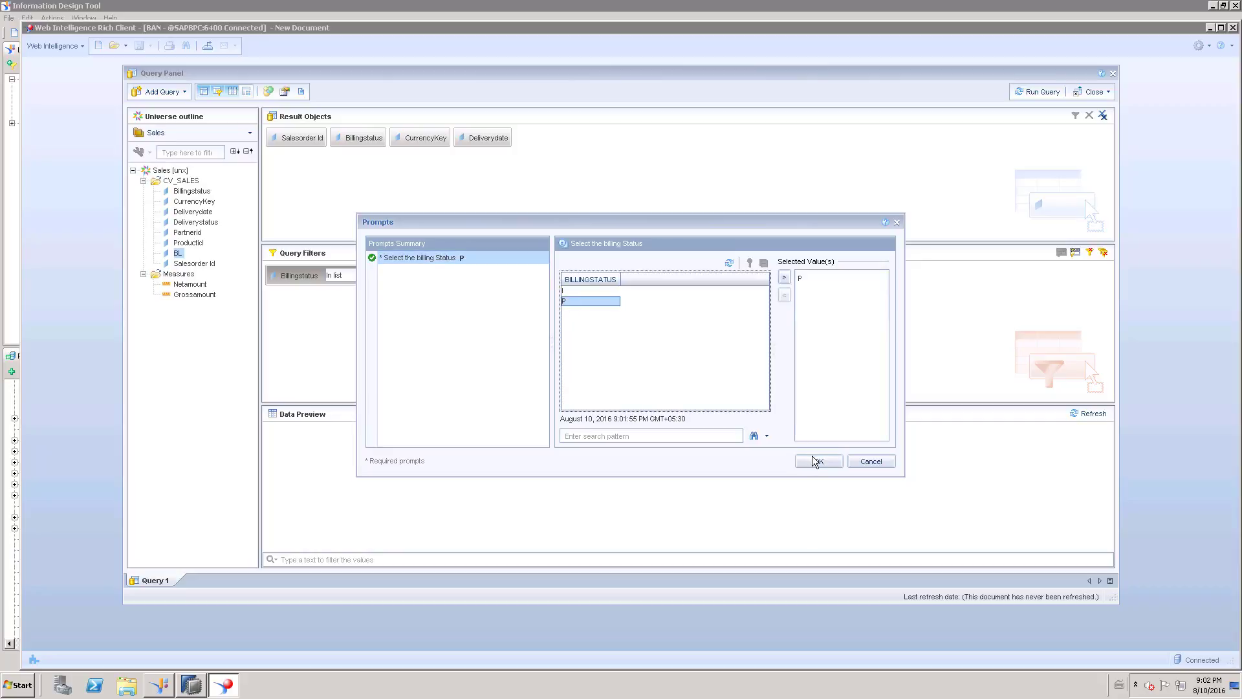
click(814, 462)
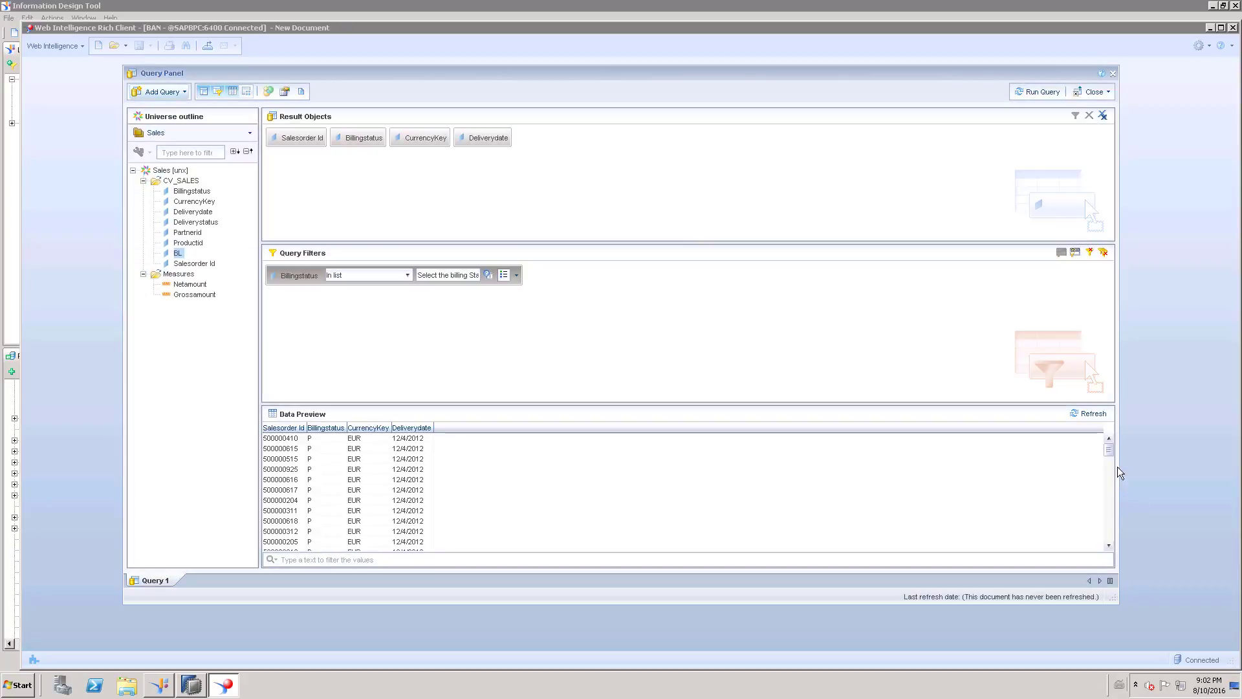
drag(1109, 451, 1105, 537)
click(1106, 537)
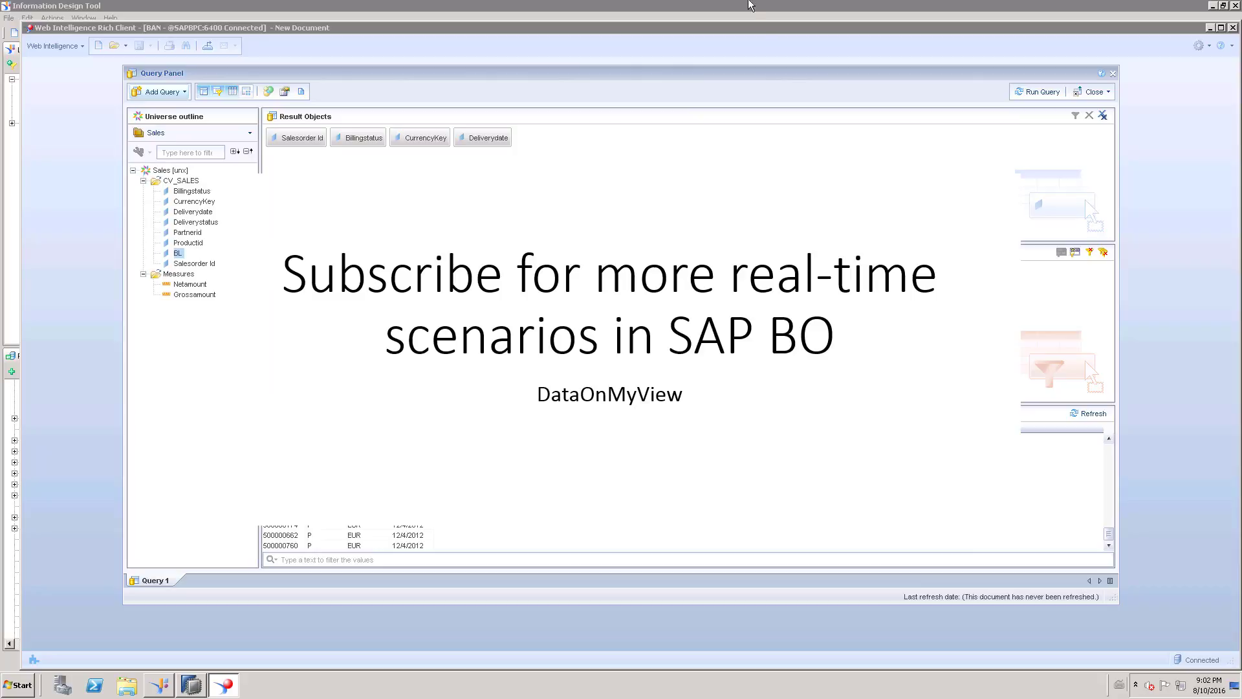
mouse_move(644, 5)
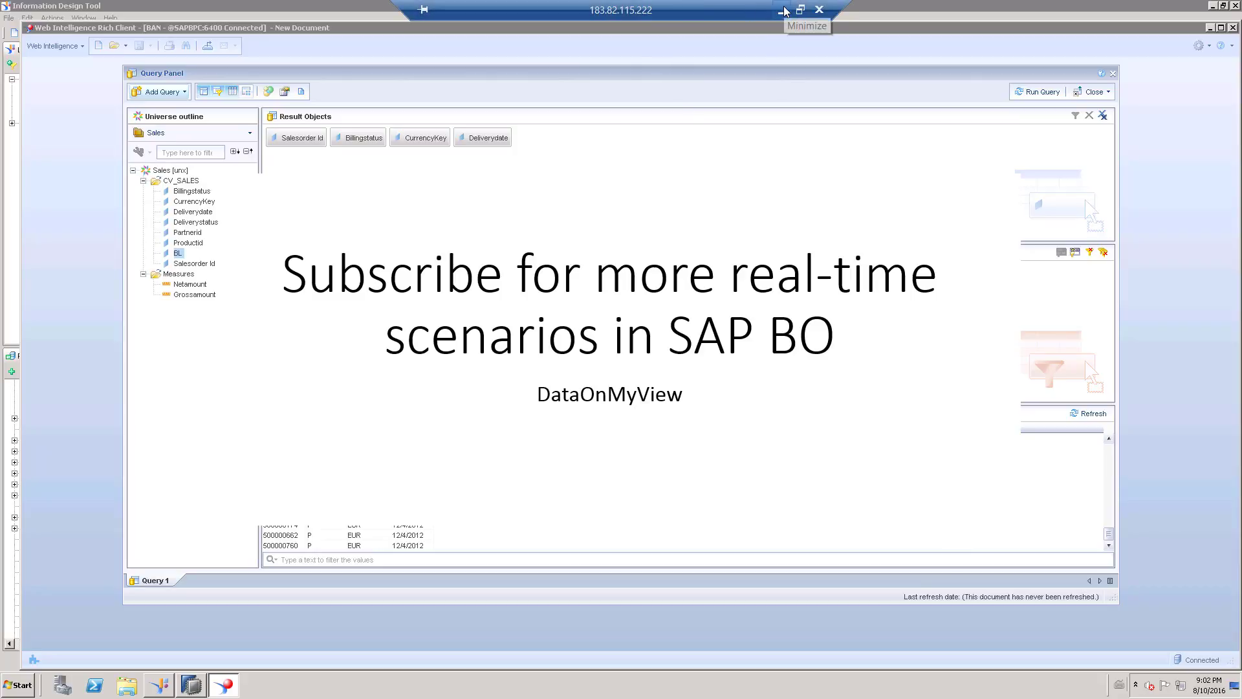